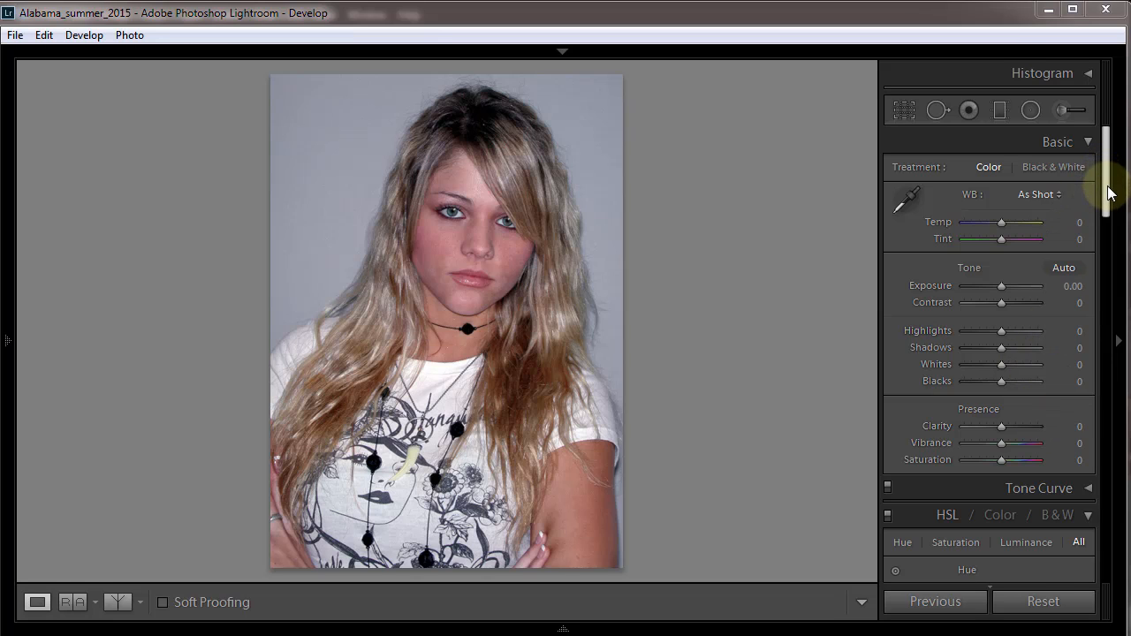
Convert the portrait to black and white with a mix of Red +51, Orange +11, Yellow -40, Aqua -7, Blue -9, Purple -4 and Magenta +33.
drag(1110, 192, 1104, 242)
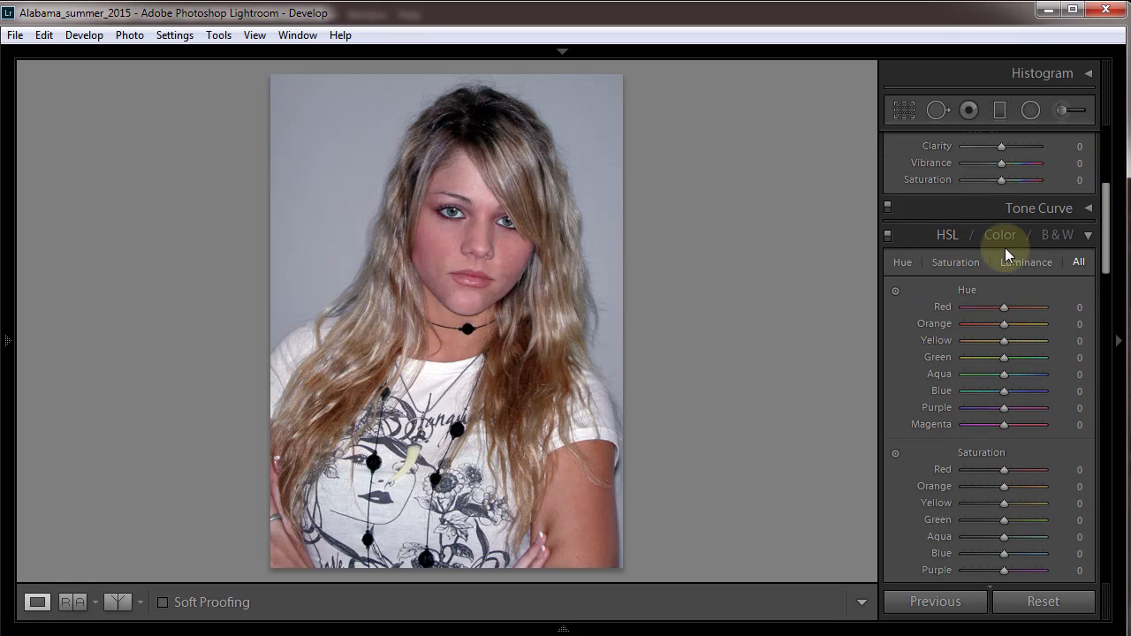
click(1057, 236)
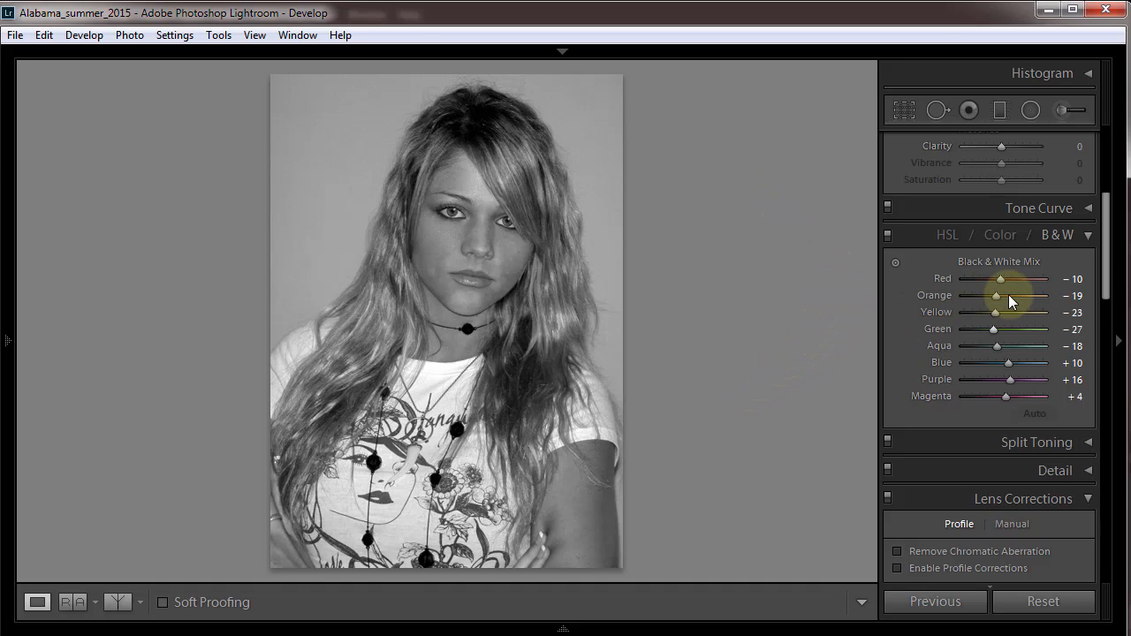
drag(1000, 280, 1023, 283)
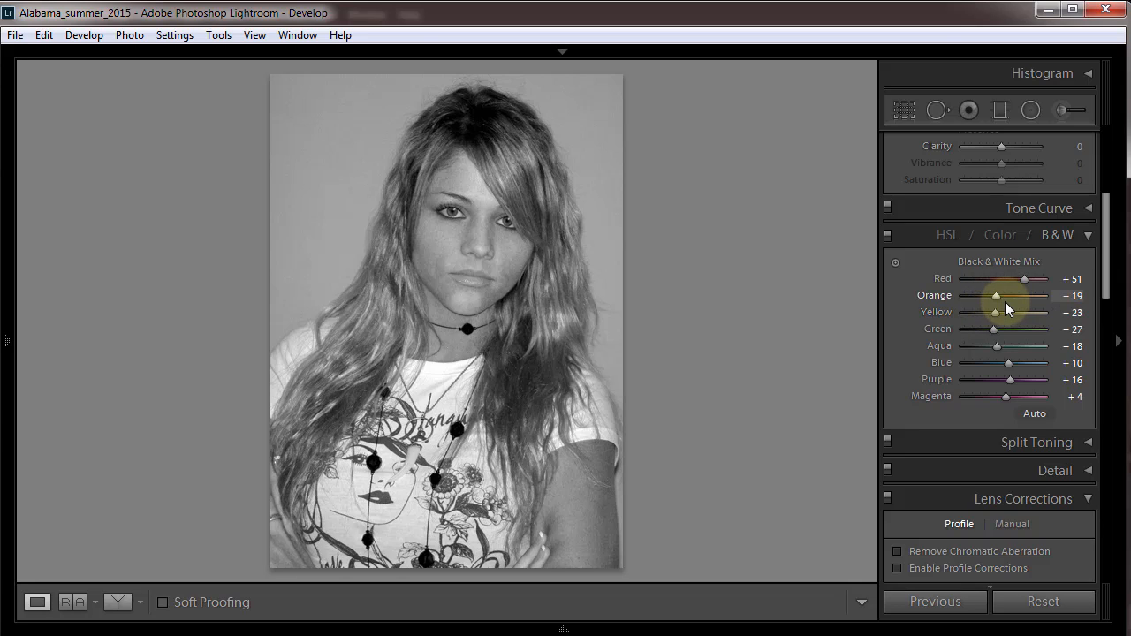
drag(997, 294, 966, 369)
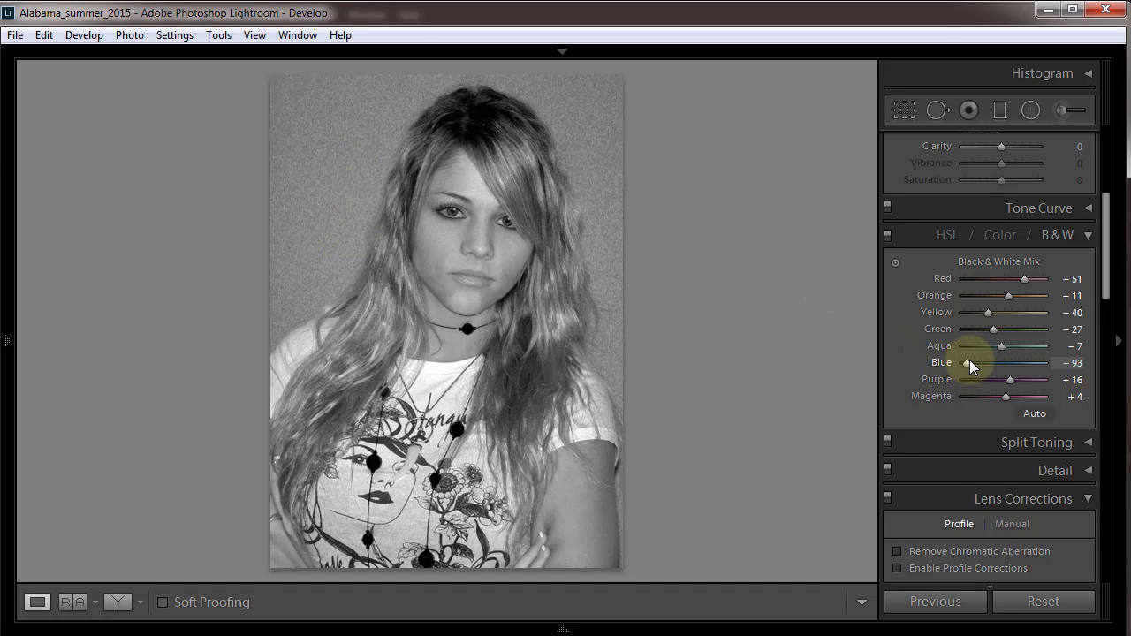
drag(969, 361, 1014, 404)
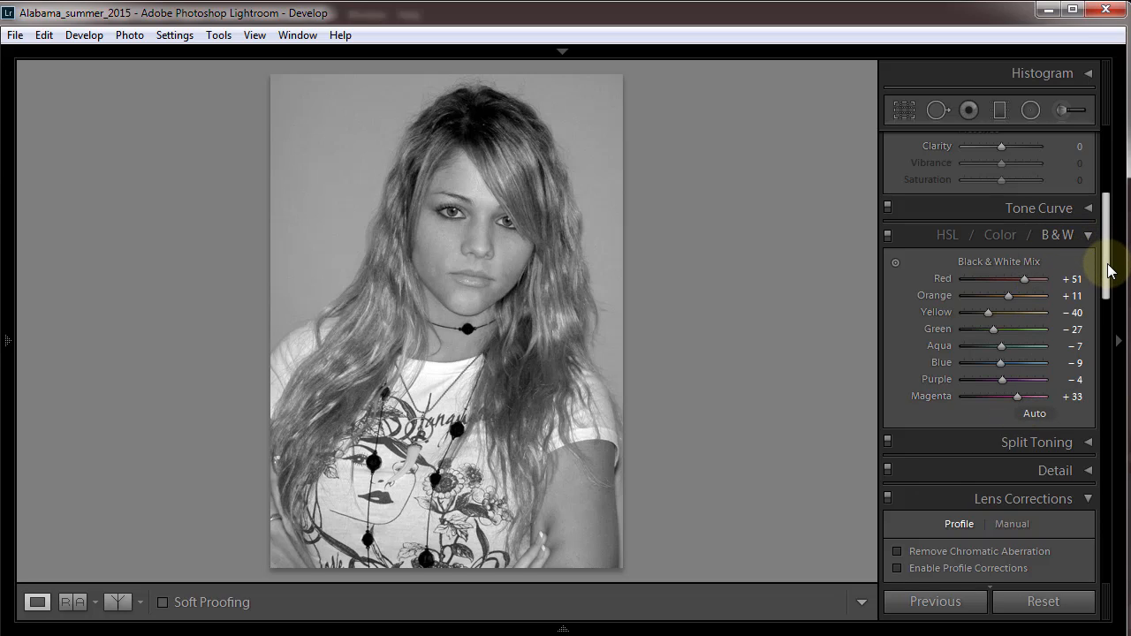
Set the portrait's Exposure to +0.36, Contrast +48, Highlights +14, Shadows -12, Whites -10 and Blacks -45, and adjust Clarity.
drag(1106, 256, 1090, 171)
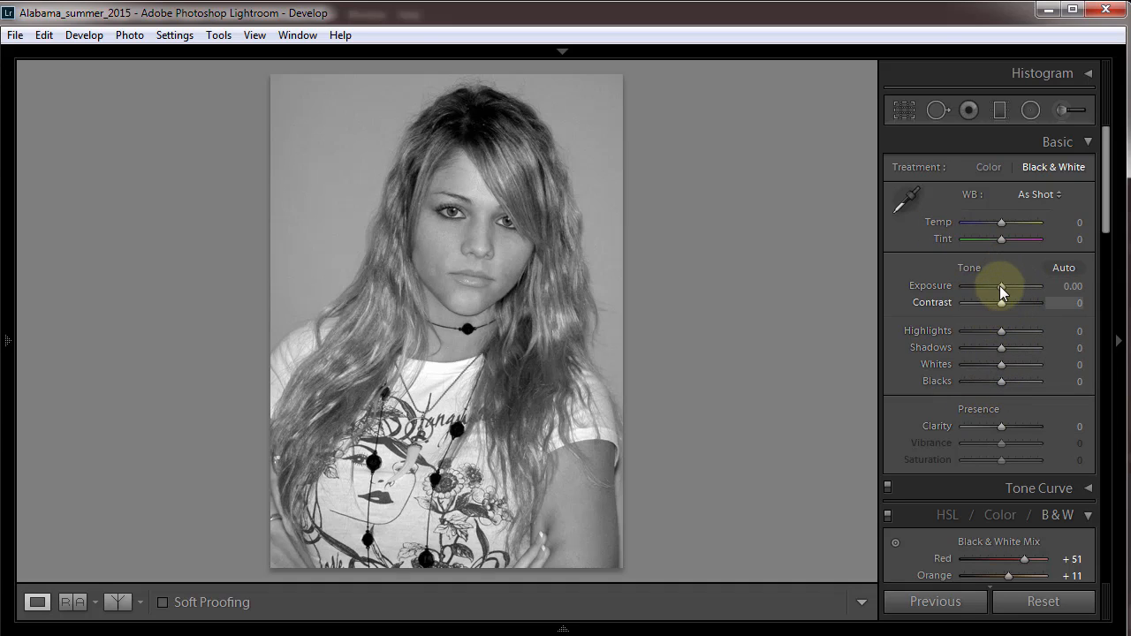
mouse_move(1001, 285)
mouse_down()
mouse_move(1015, 285)
mouse_move(997, 293)
mouse_move(1023, 304)
mouse_move(1001, 289)
mouse_up()
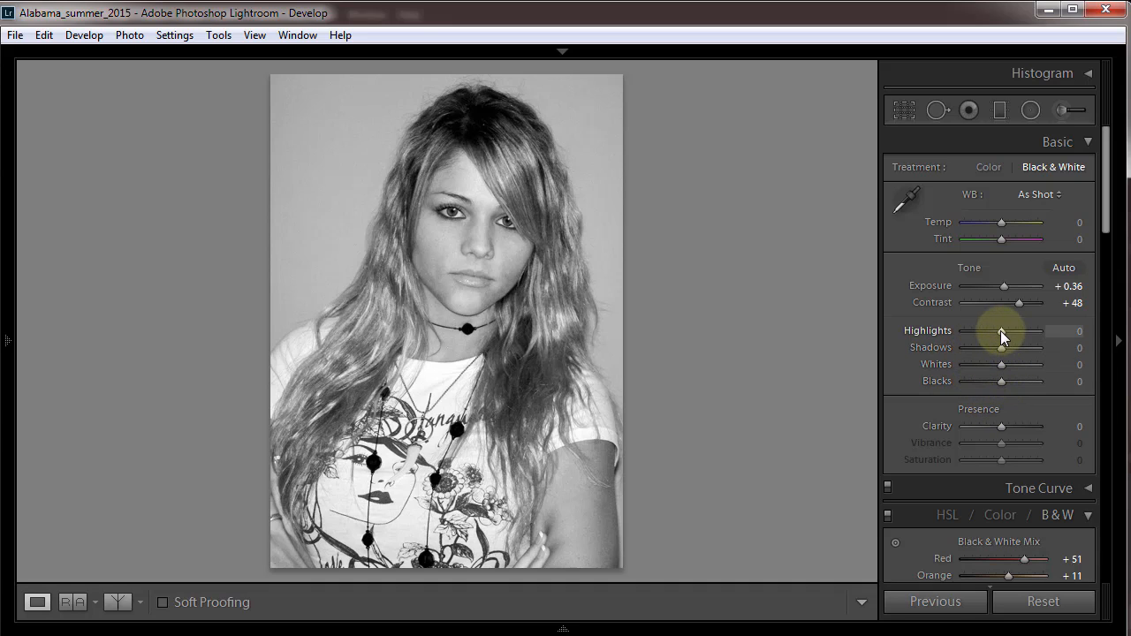
drag(1003, 330, 981, 397)
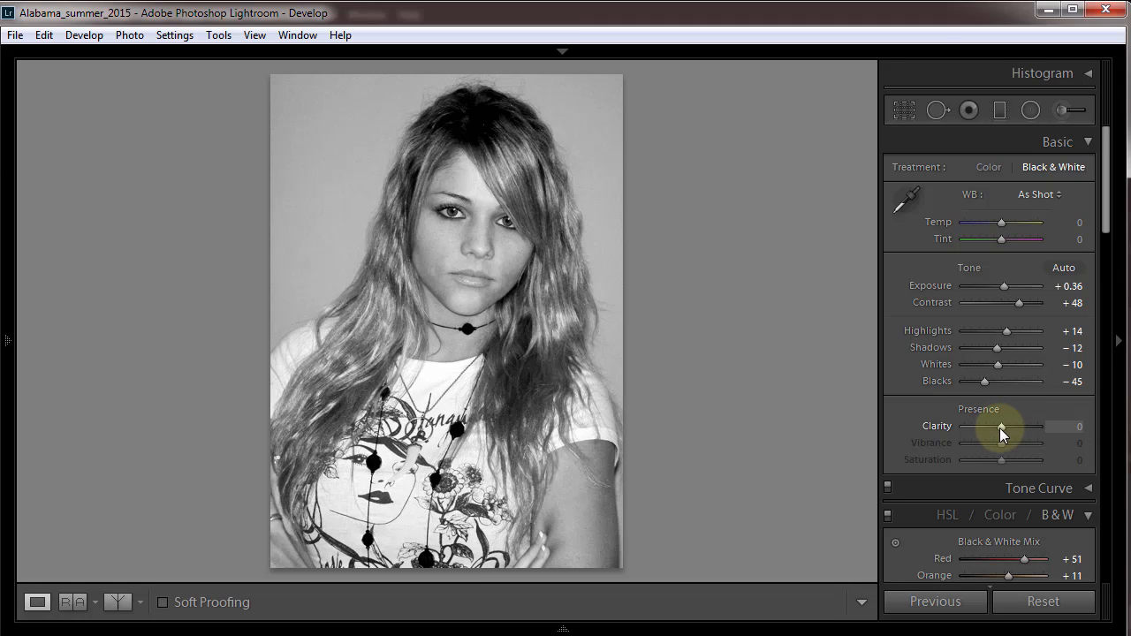
mouse_move(1000, 427)
mouse_down()
mouse_move(1031, 426)
mouse_move(971, 442)
mouse_move(1013, 437)
mouse_move(1003, 441)
mouse_up()
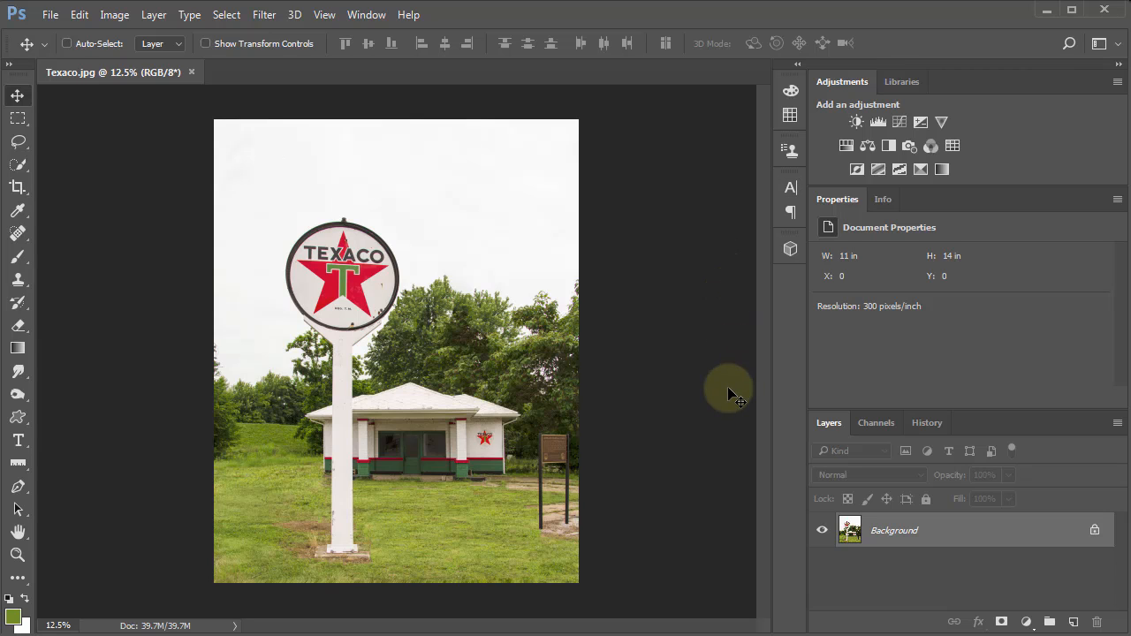
Switch to Photoshop, open the Texaco photo in the Camera Raw Filter and convert it to grayscale.
key(ctrl)
key(ctrl+plus)
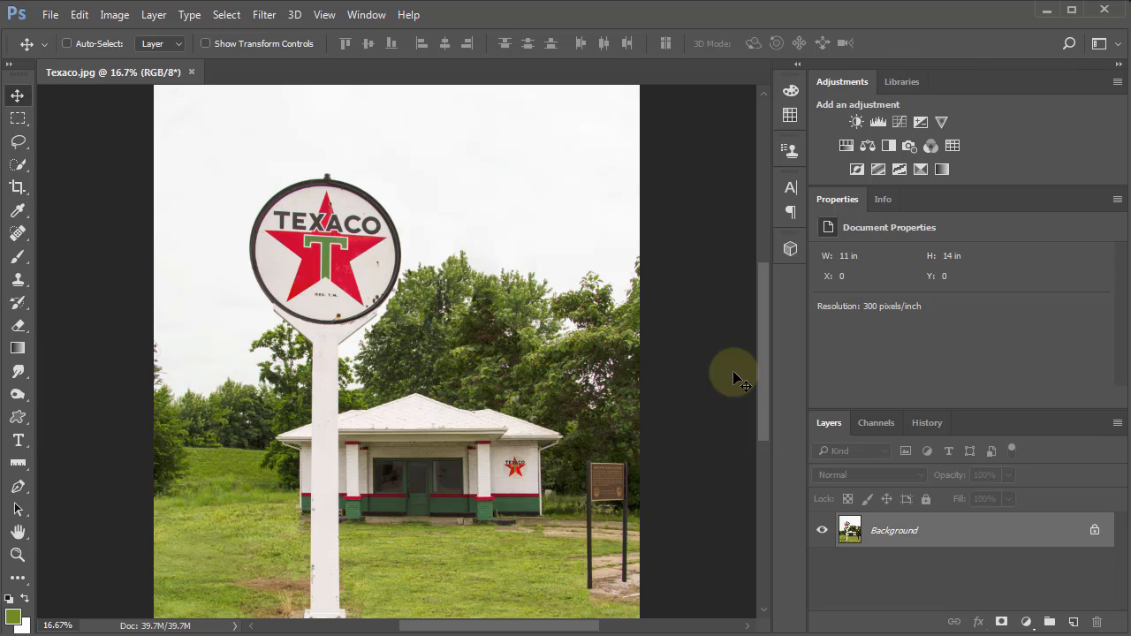
key(ctrl+minus)
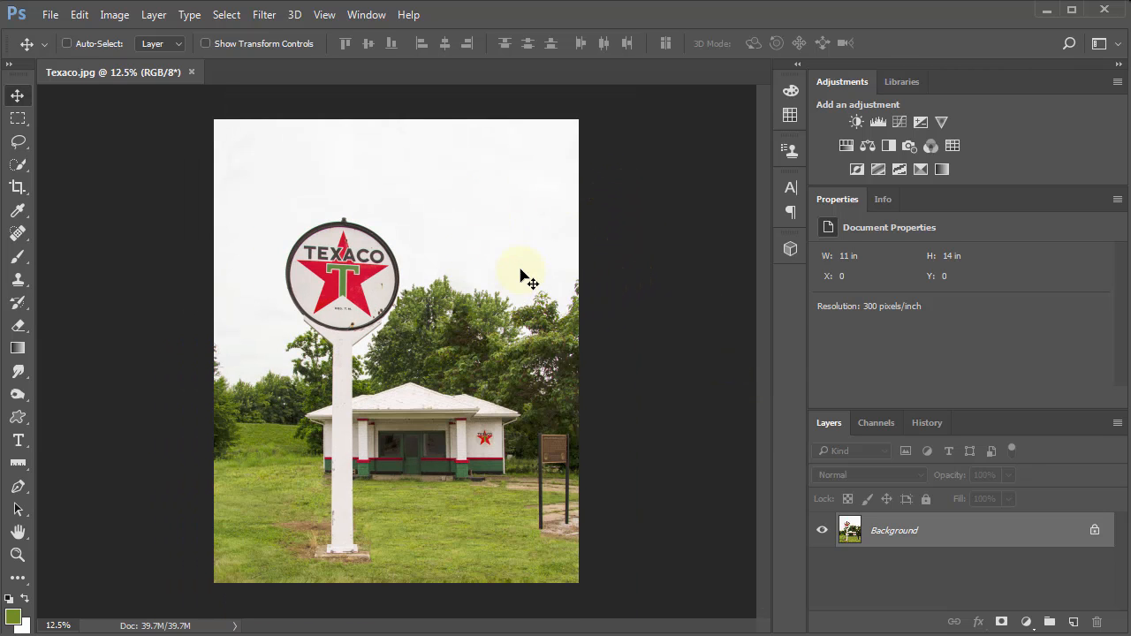
click(267, 15)
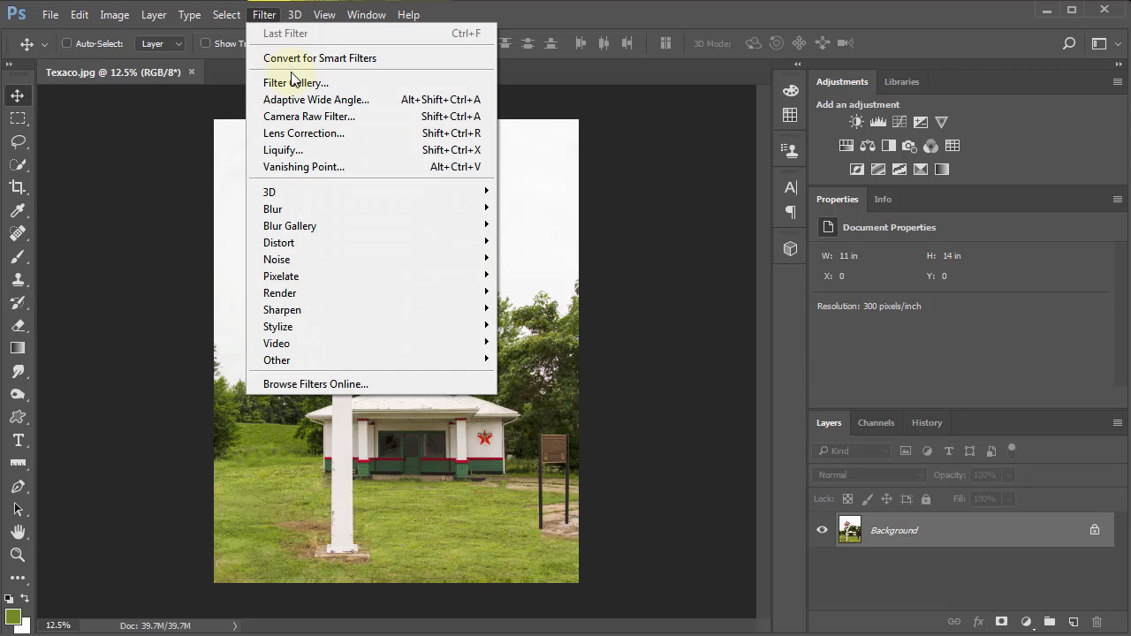
click(344, 121)
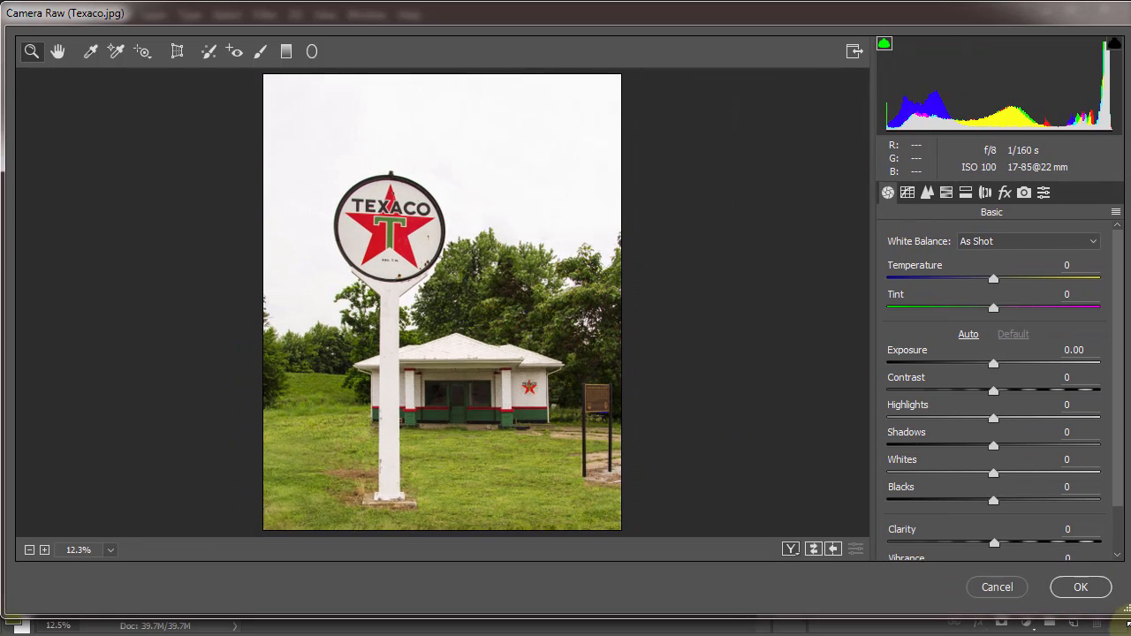
drag(1128, 621, 1126, 635)
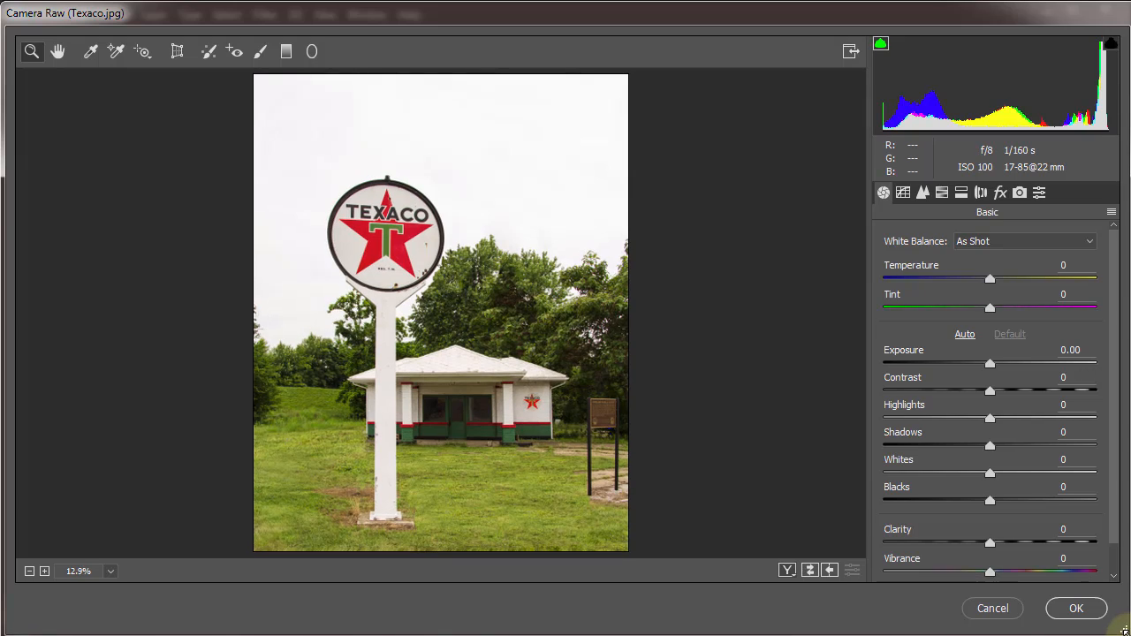
click(940, 193)
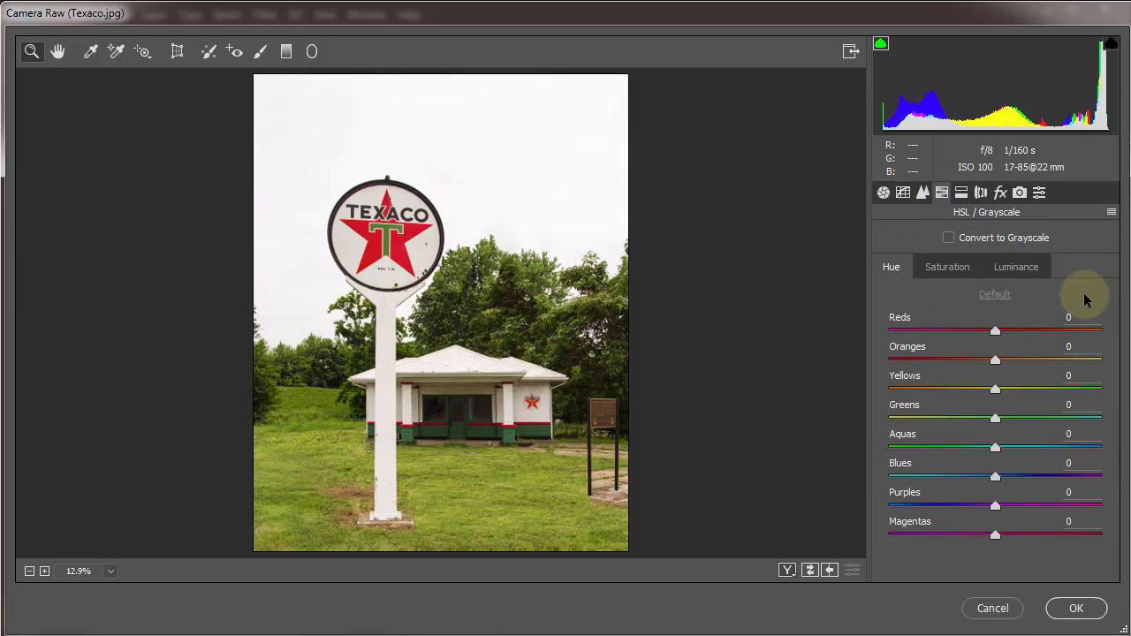
click(949, 237)
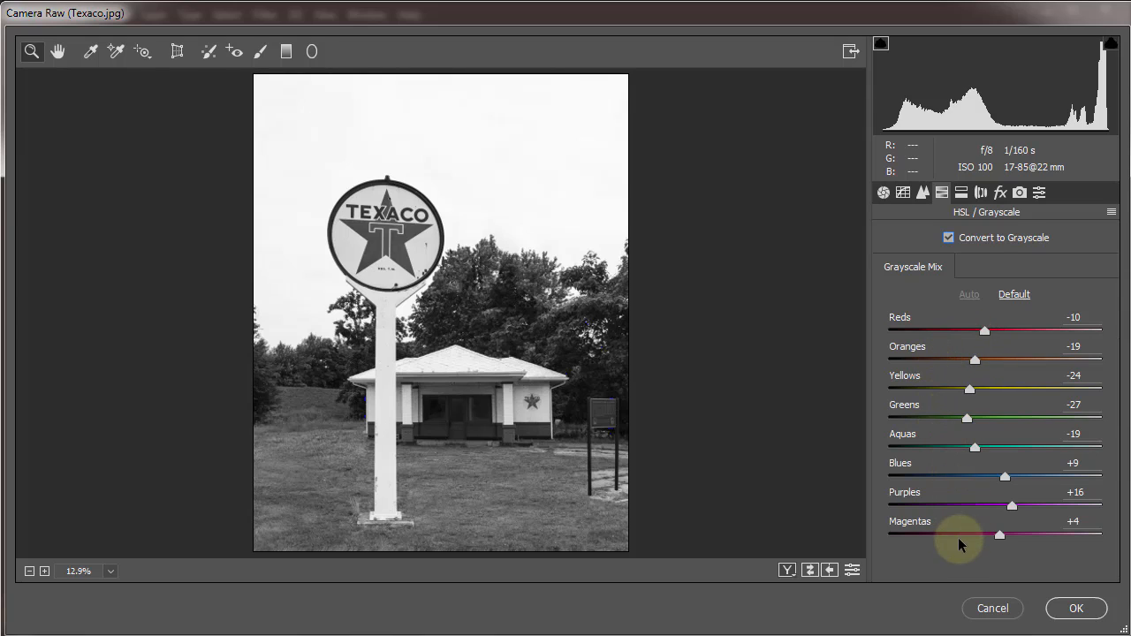
Set the grayscale mix to Reds -22, Oranges -13, Yellows +10, Greens -38, Aquas -1 and Blues -44.
drag(984, 331, 929, 425)
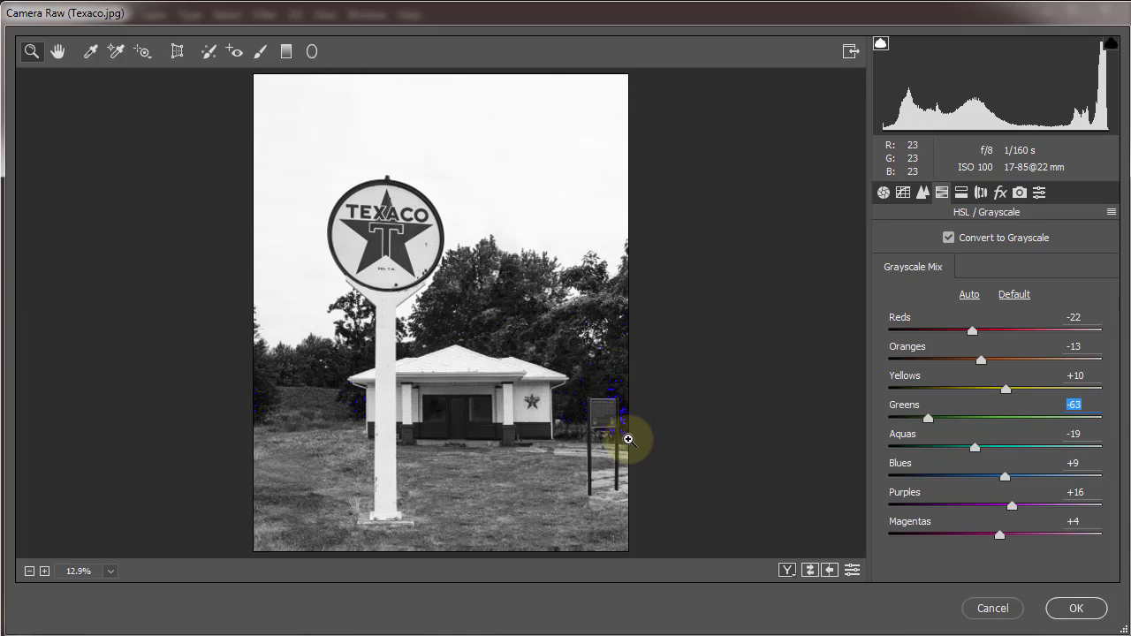
drag(928, 417, 878, 424)
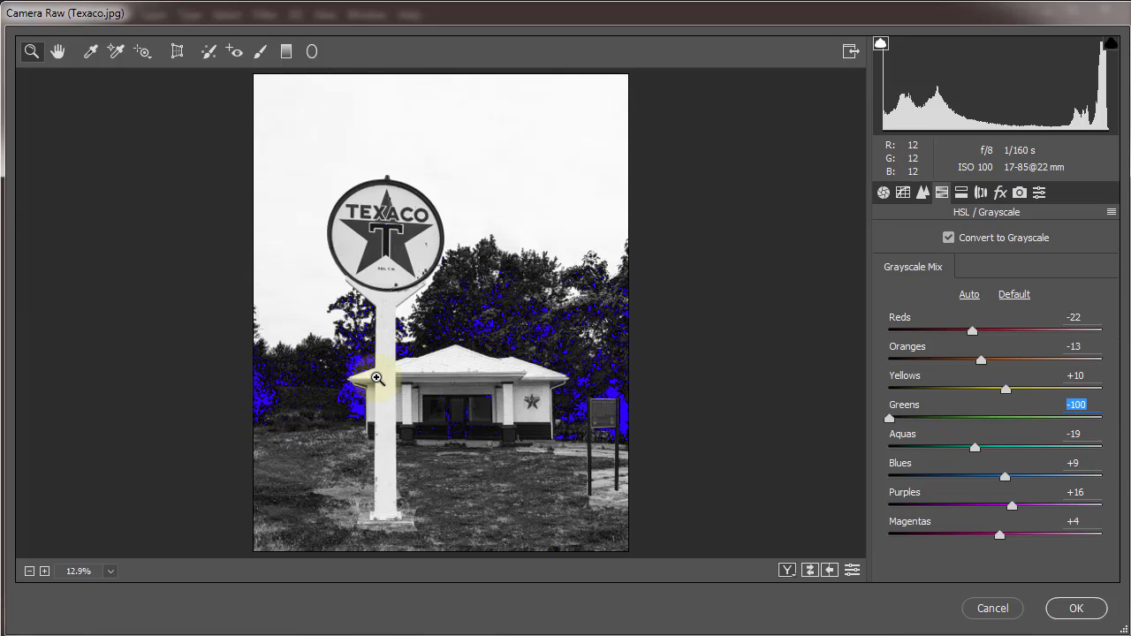
drag(889, 419, 958, 413)
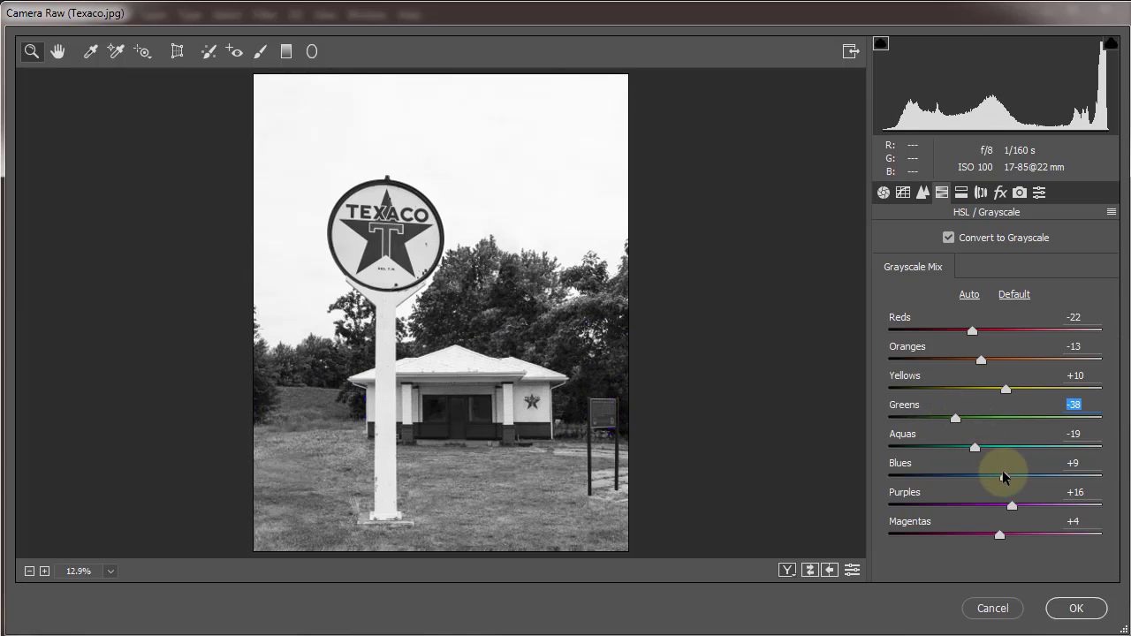
click(975, 447)
drag(1019, 447, 1028, 477)
drag(936, 487, 947, 493)
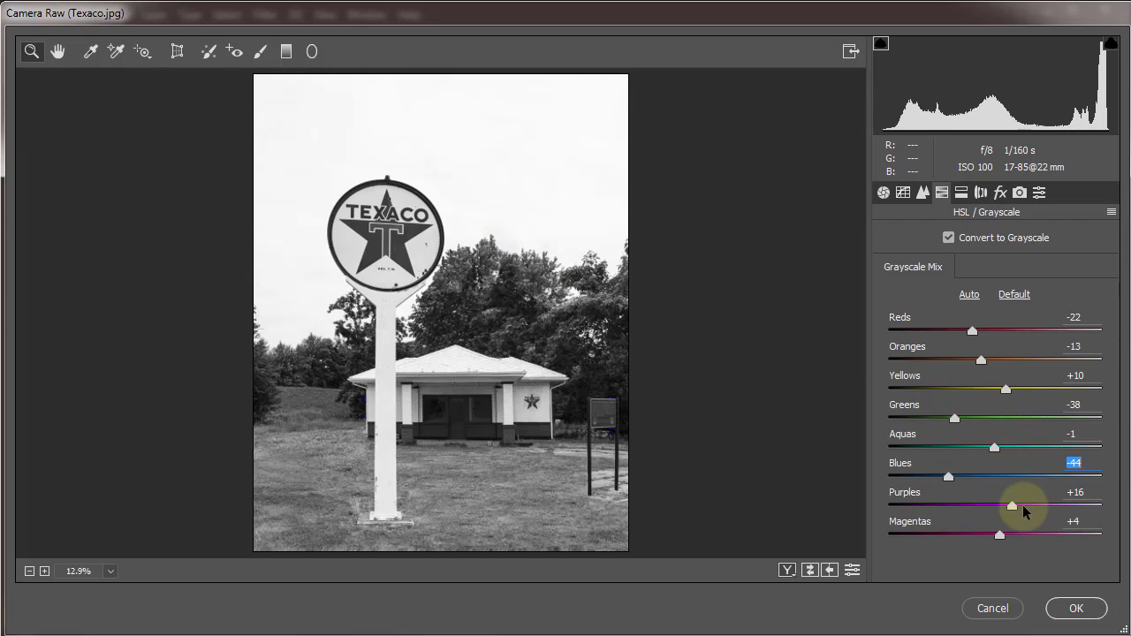
Set the basic tone to Exposure +0.15, Contrast -22, Highlights -5, Shadows +3, Whites +15 and Blacks +39.
click(883, 191)
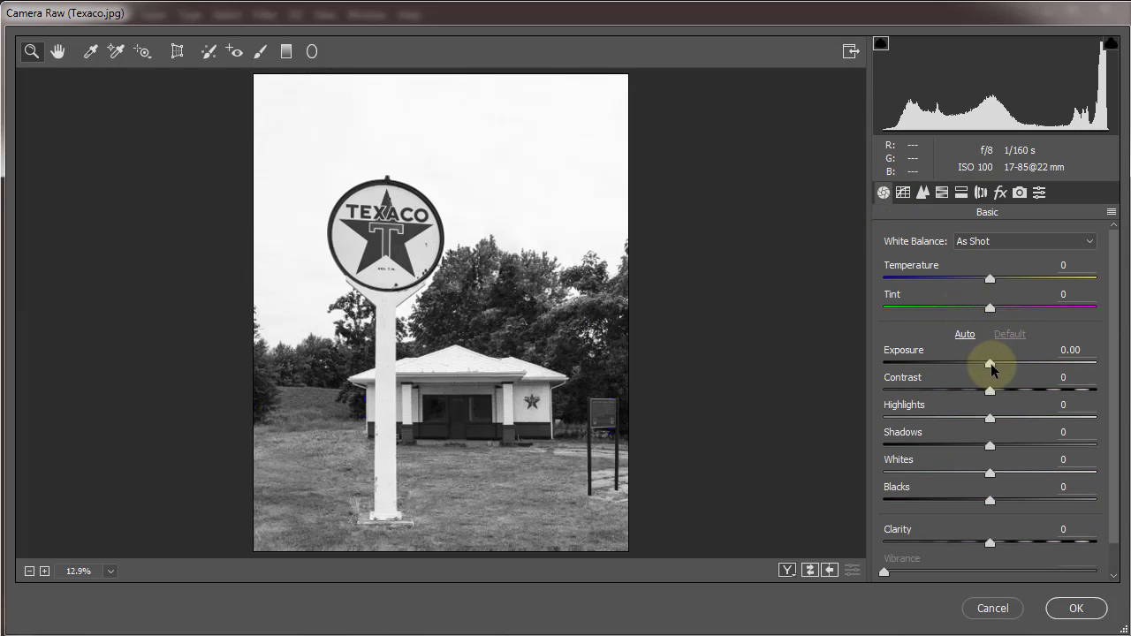
mouse_move(990, 364)
mouse_down()
mouse_move(957, 367)
mouse_move(993, 369)
mouse_up()
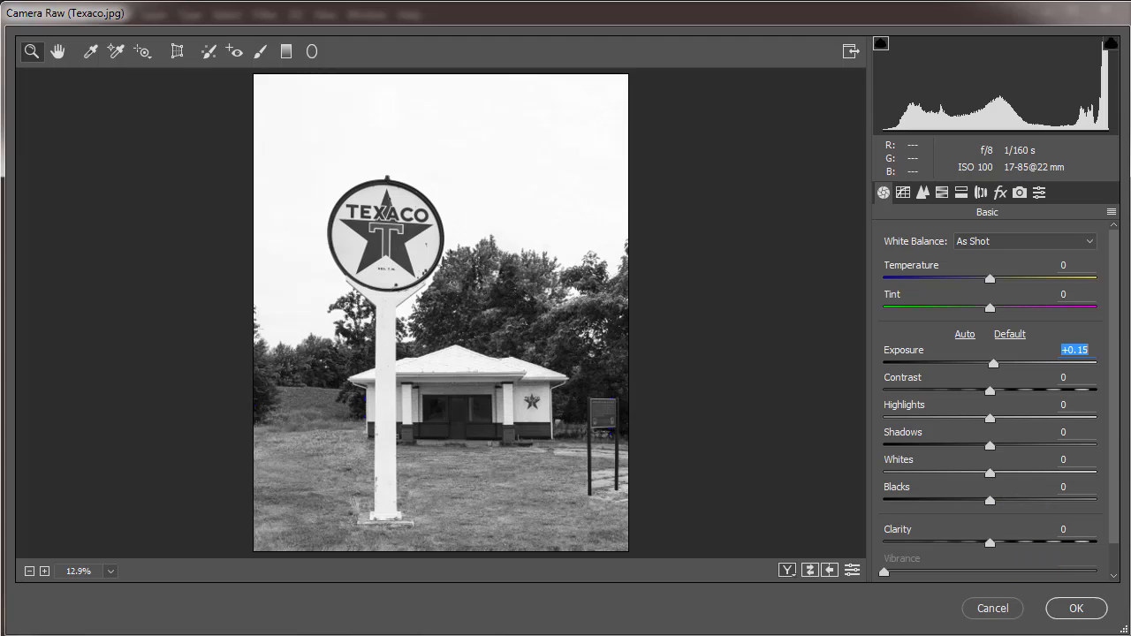
click(1027, 610)
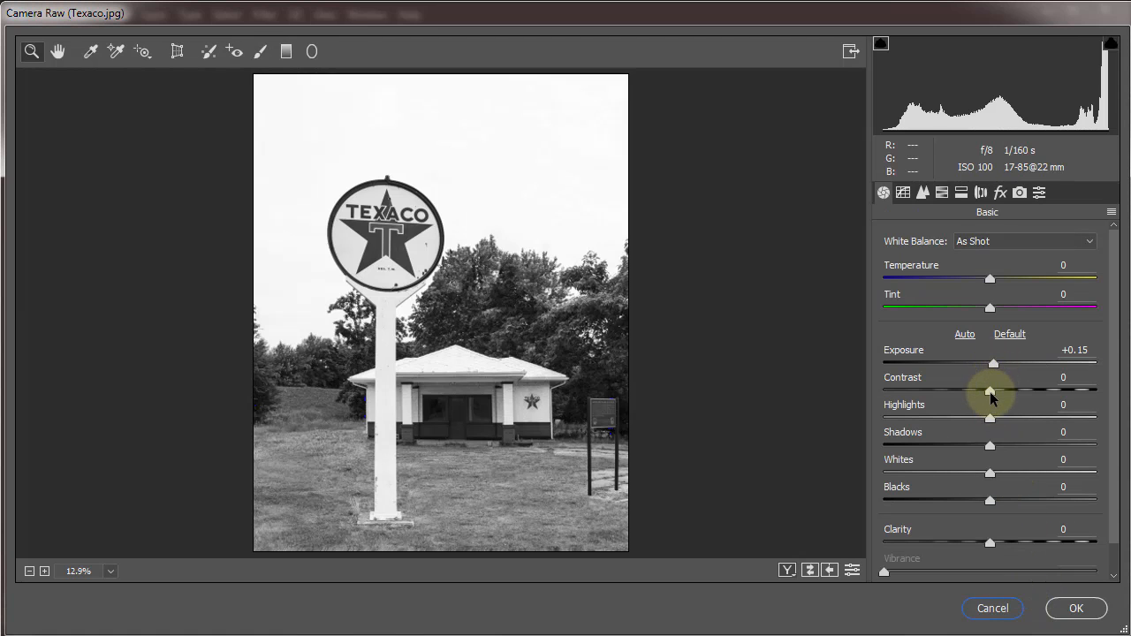
drag(988, 393, 949, 420)
key(Up)
key(Up)
key(Up)
key(Up)
key(Up)
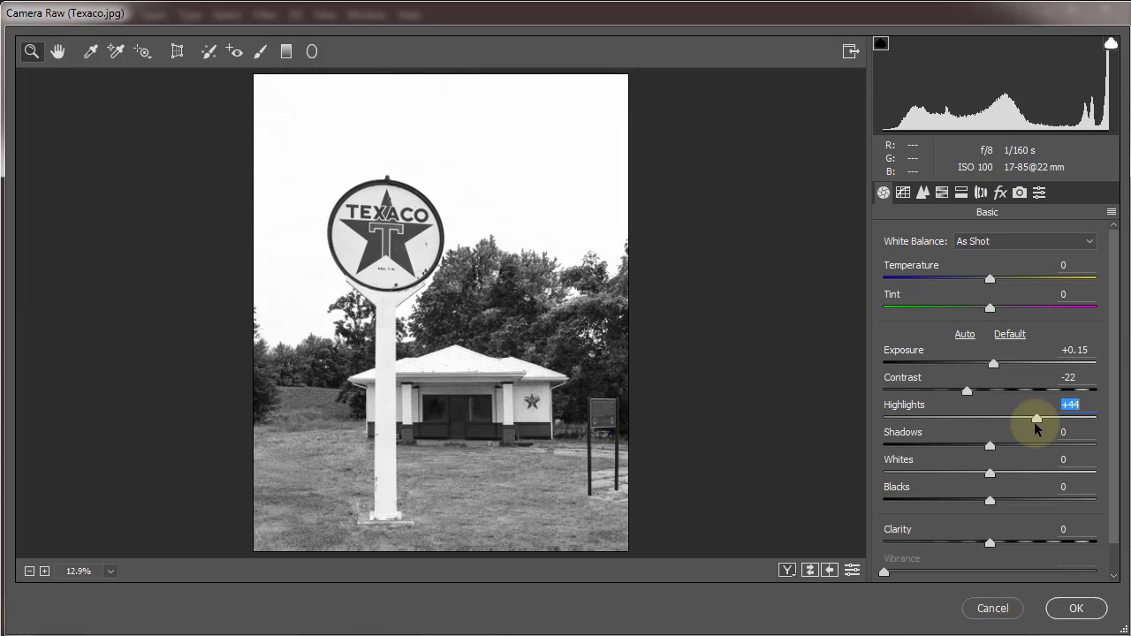
drag(988, 446, 925, 455)
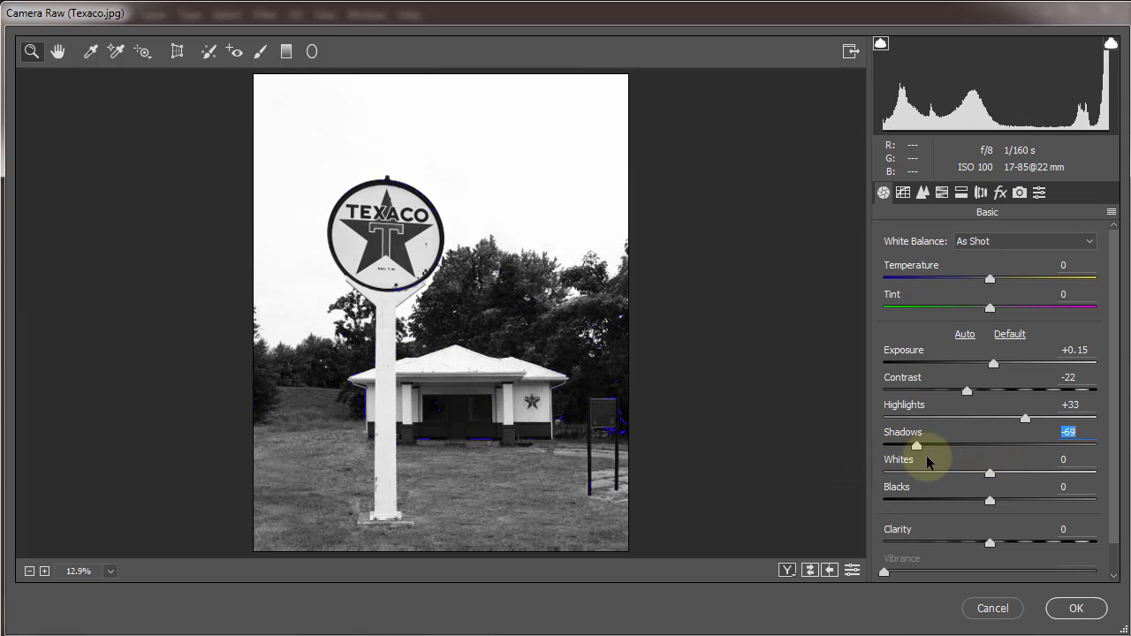
drag(989, 504, 1030, 500)
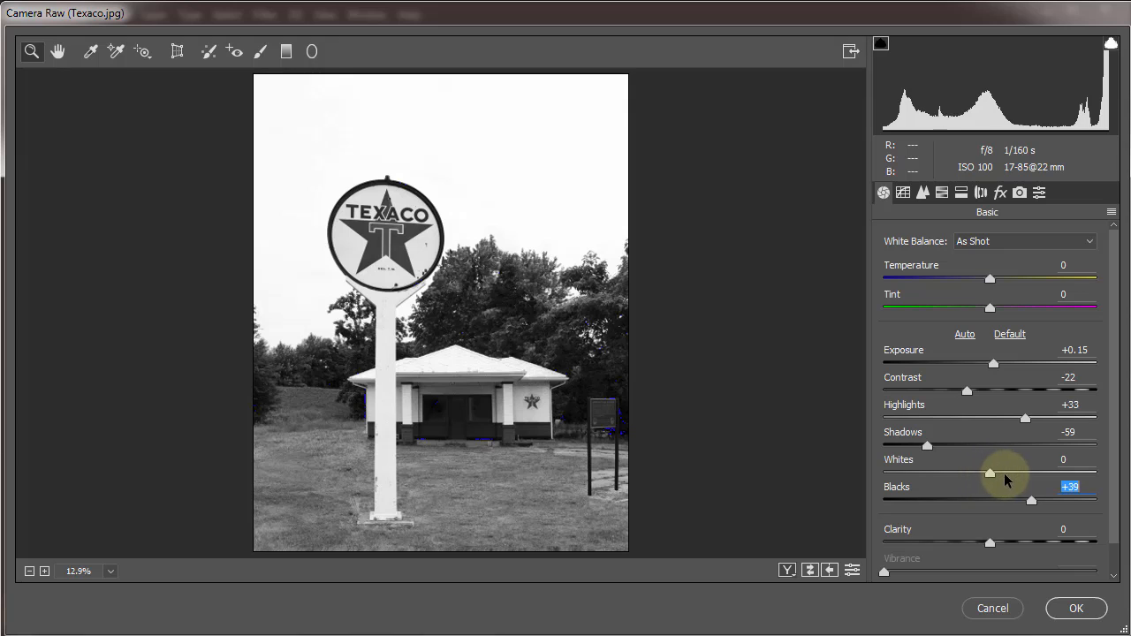
click(1007, 474)
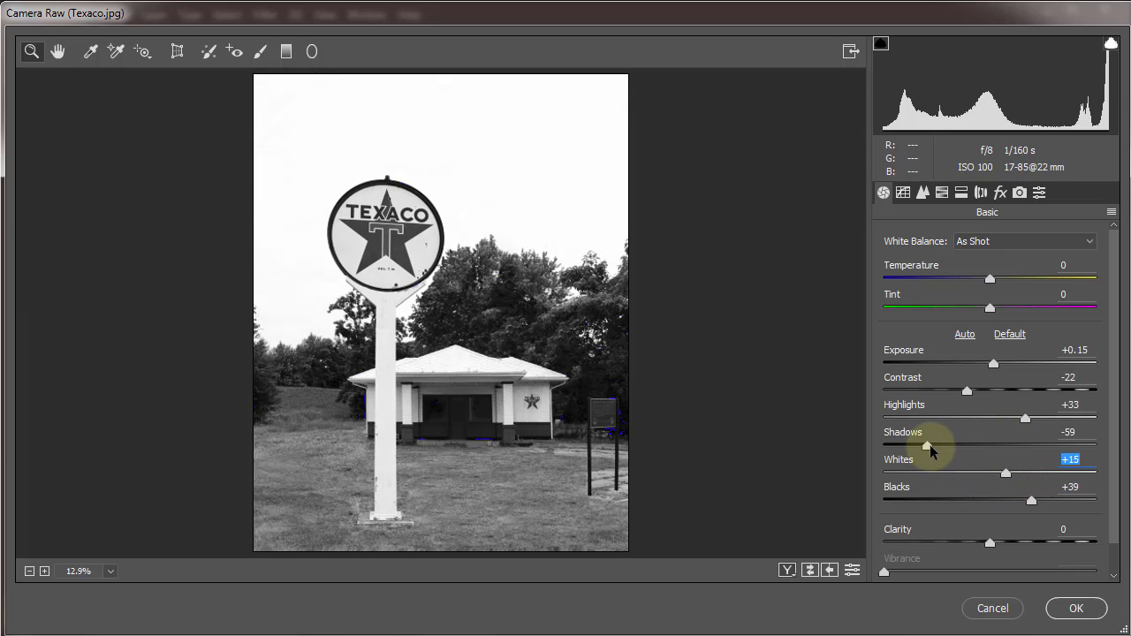
drag(964, 446, 1002, 428)
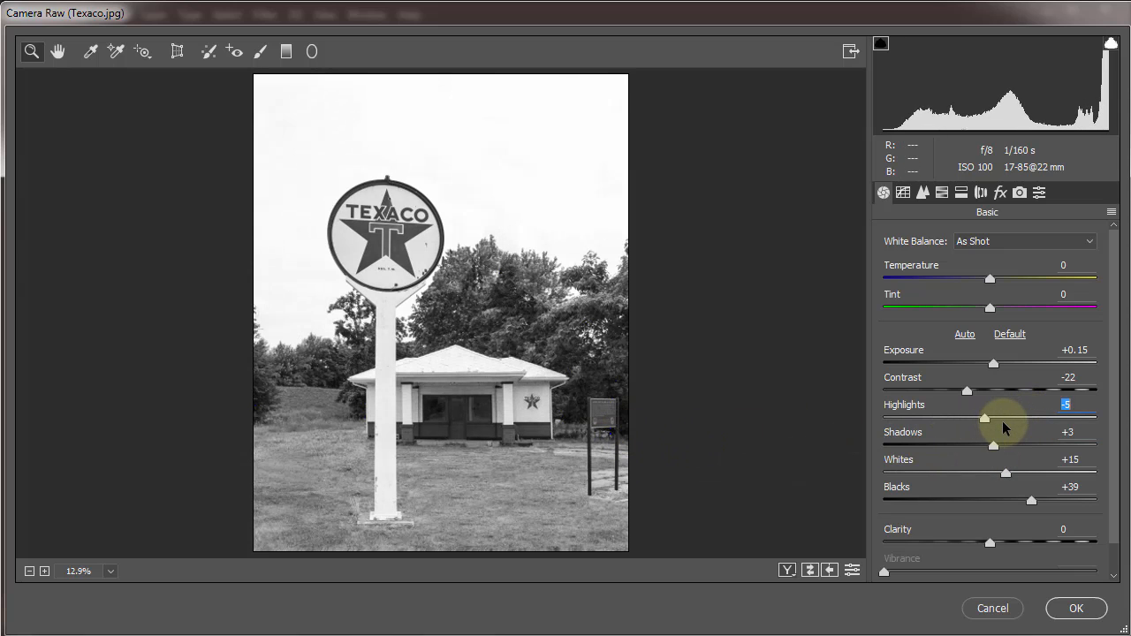
Refine the grayscale mix to Purples +28, Magentas +24, Oranges -7 and Yellows -3, and apply the Camera Raw Filter.
click(942, 191)
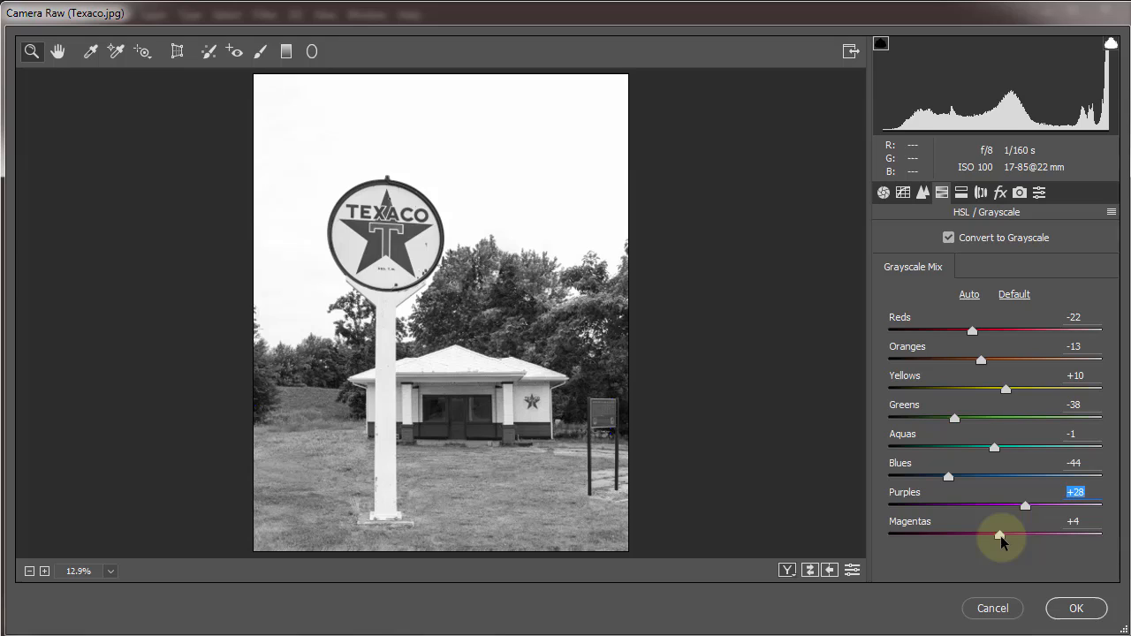
mouse_move(1001, 536)
mouse_down()
mouse_move(928, 537)
mouse_move(1016, 536)
mouse_up()
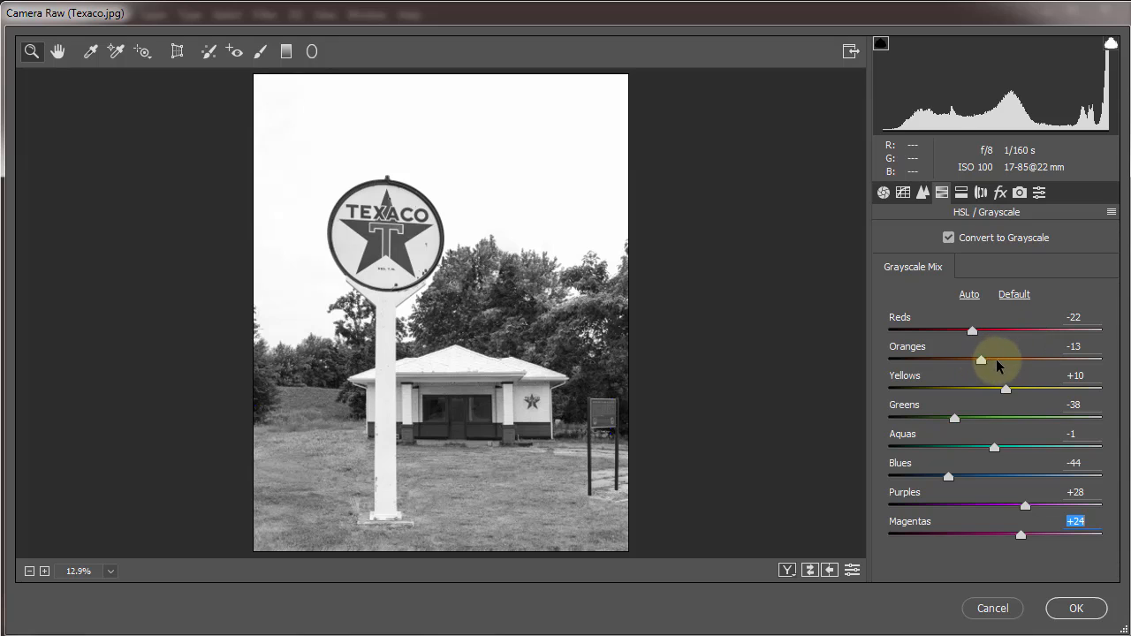
drag(980, 360, 987, 404)
text(0)
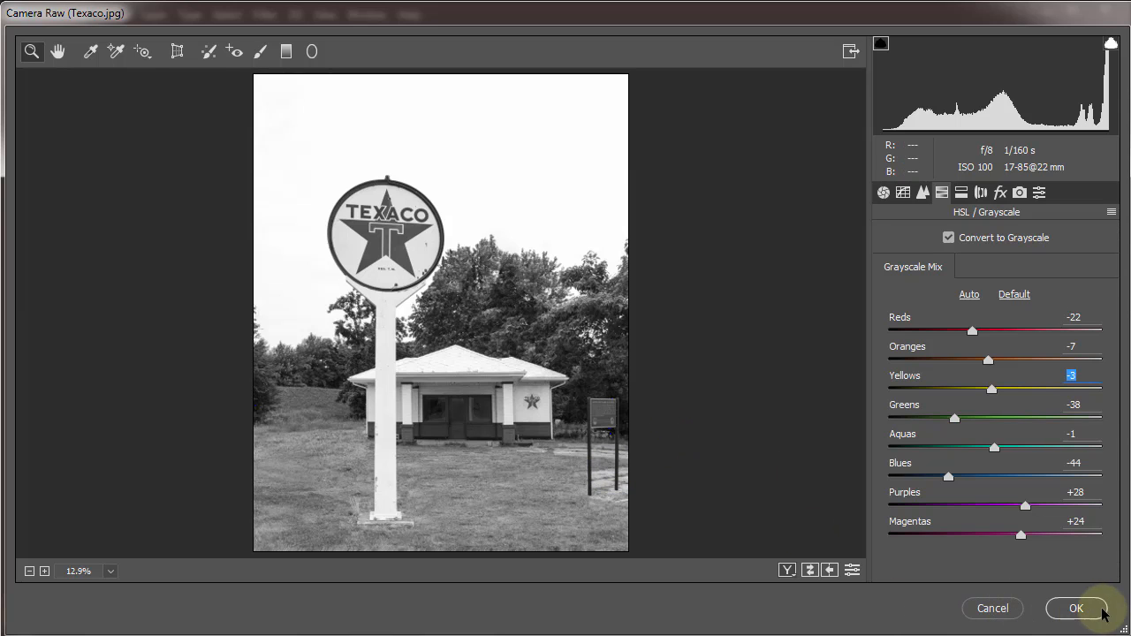
click(1075, 608)
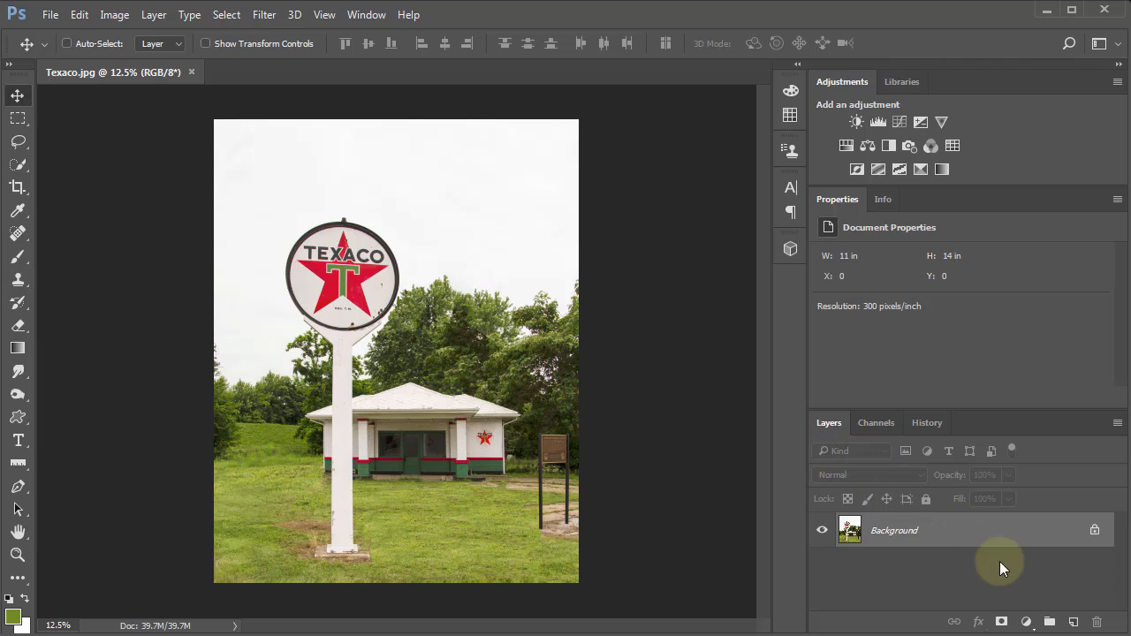
Add a Black & White adjustment layer above the Background of the color Texaco photo.
click(1027, 623)
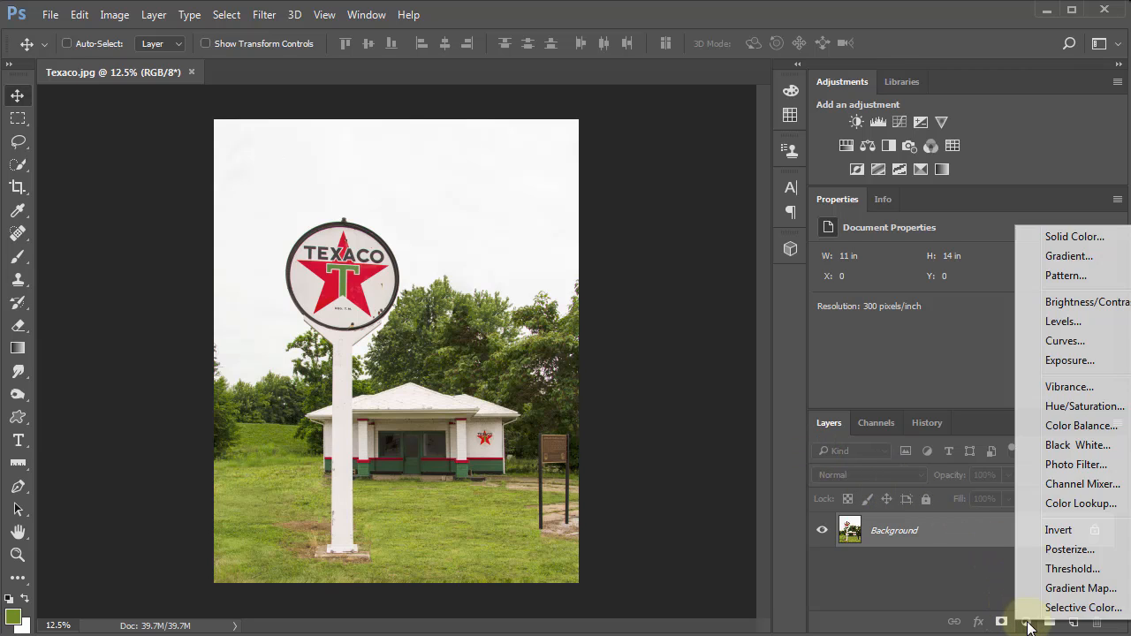
click(1069, 446)
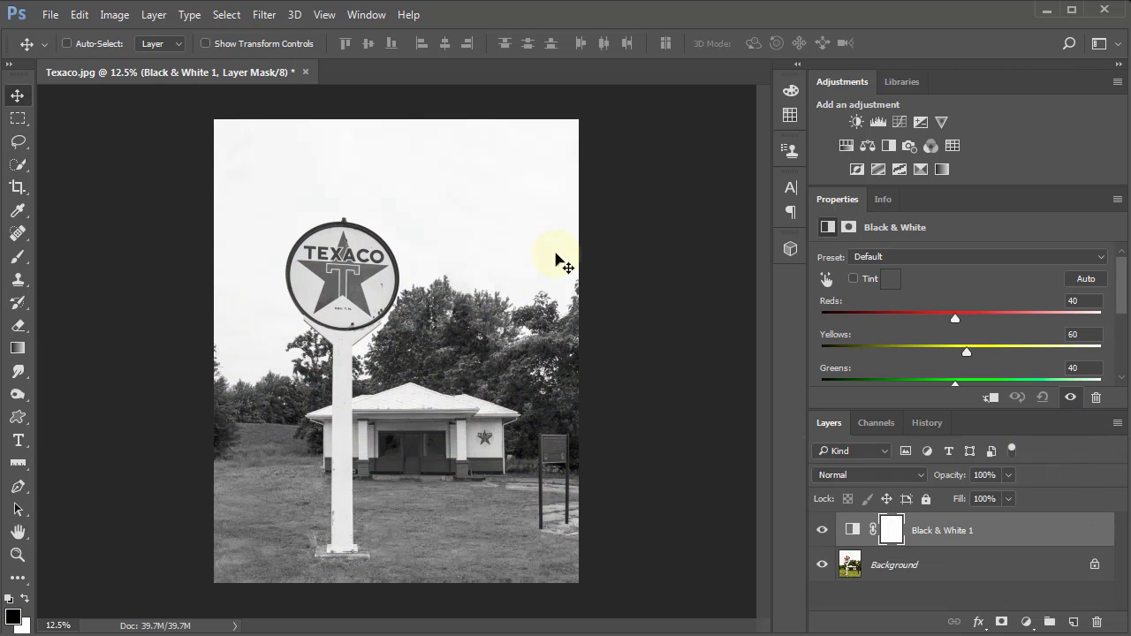
scroll(1124, 294, down, 5)
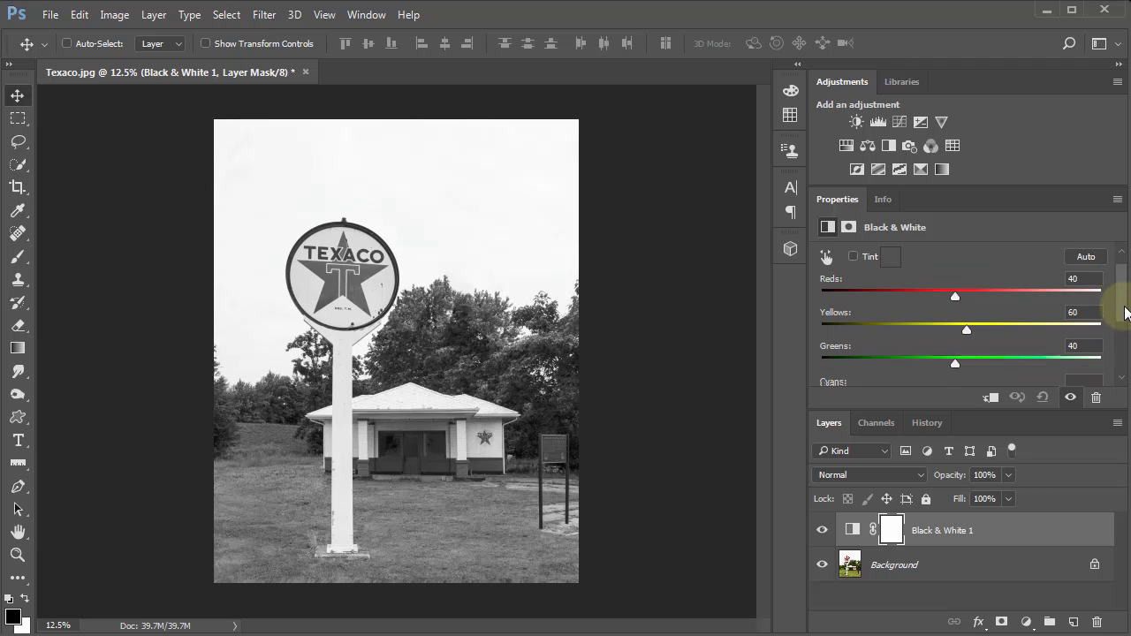
Float the Black & White properties clear of the Texaco photo and set Reds 19, Yellows 49, Greens 16, Cyans 62, Blues -32 and Magentas -5.
drag(1124, 301, 1119, 276)
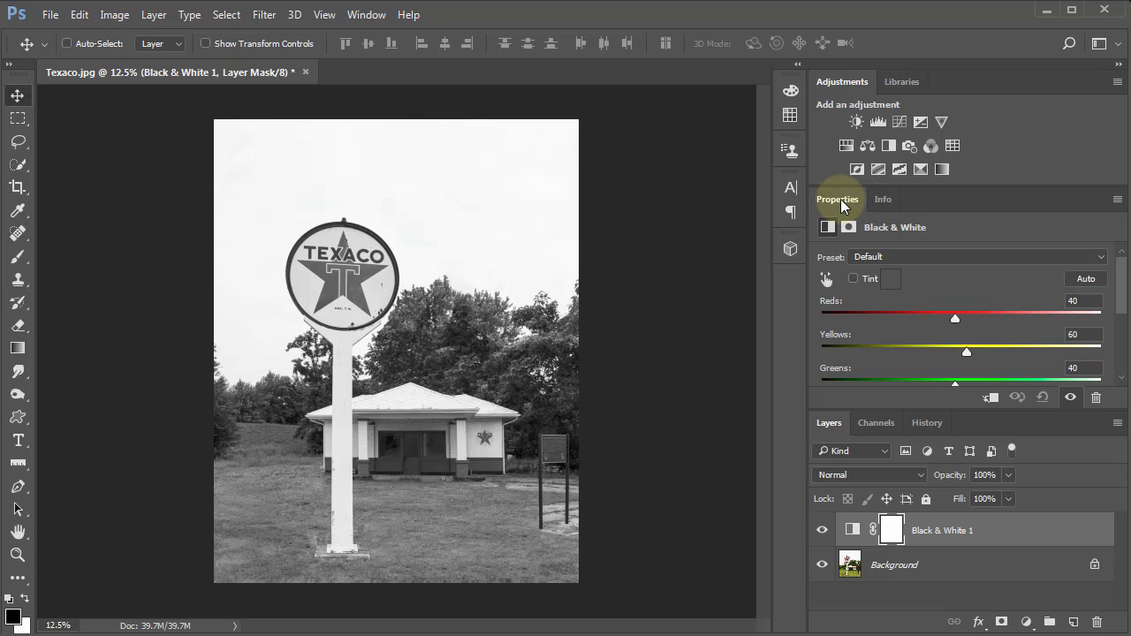
drag(836, 198, 558, 138)
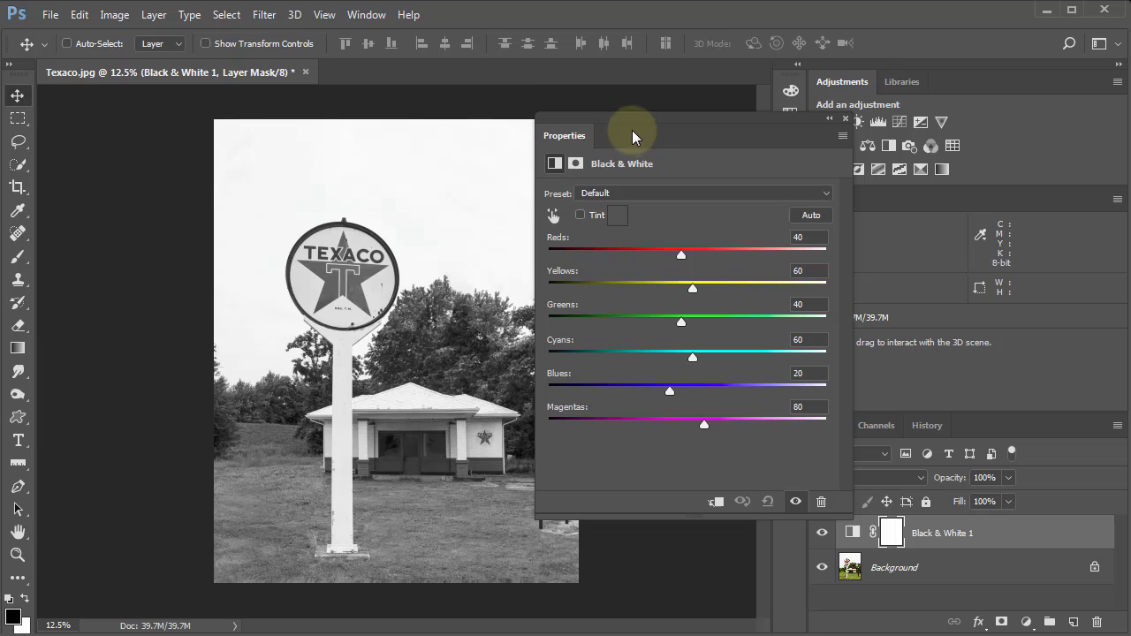
drag(684, 258, 685, 305)
drag(680, 322, 664, 366)
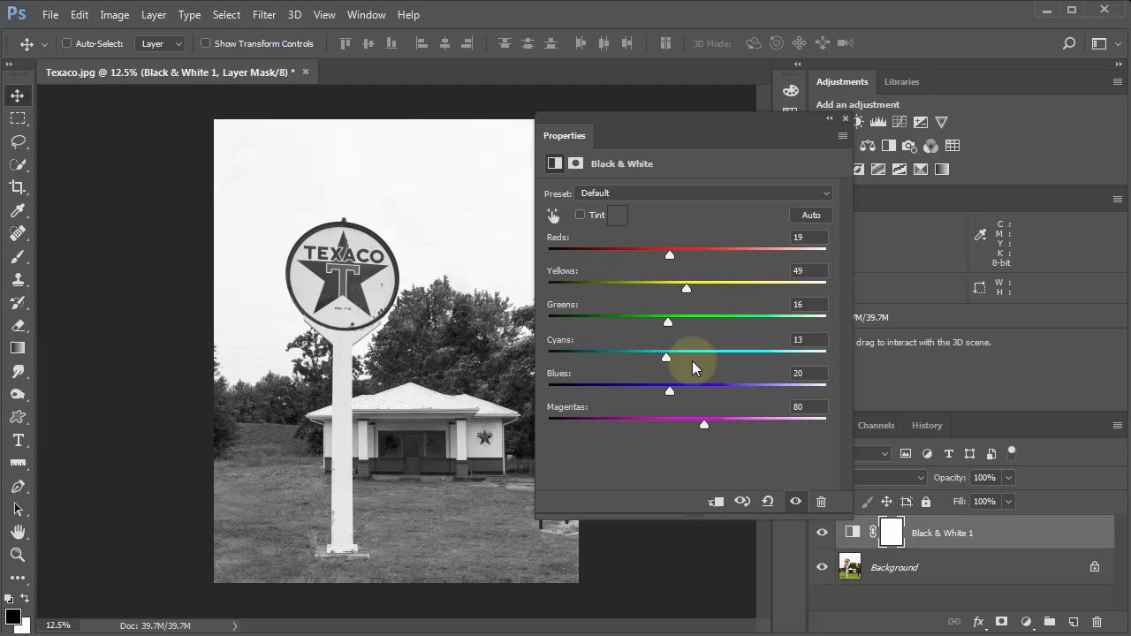
click(693, 363)
click(641, 393)
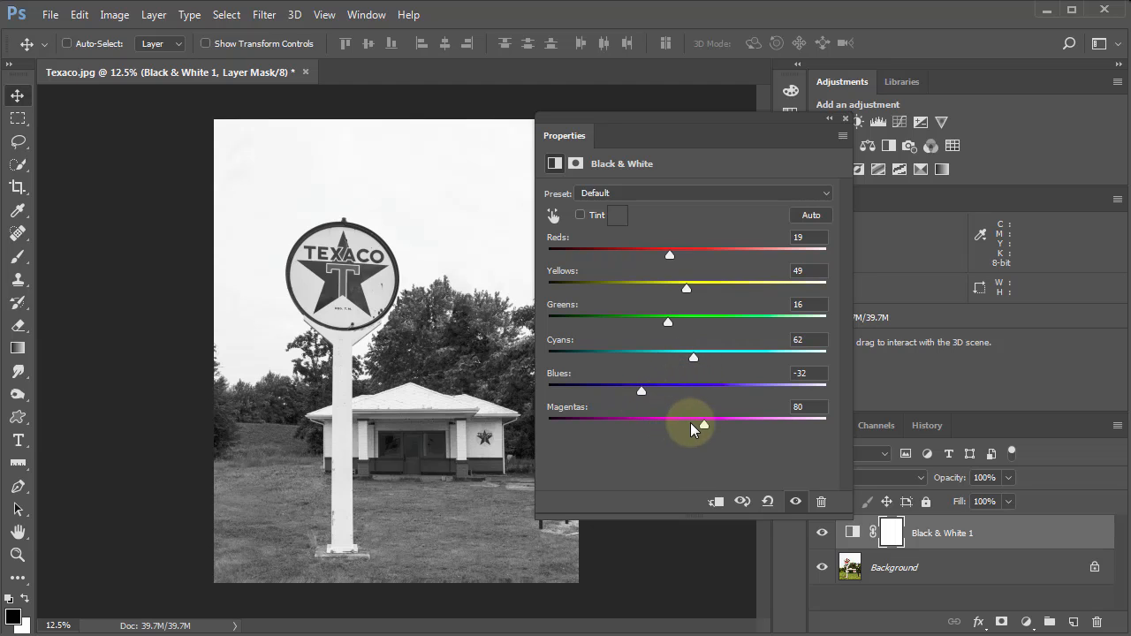
drag(704, 424, 656, 424)
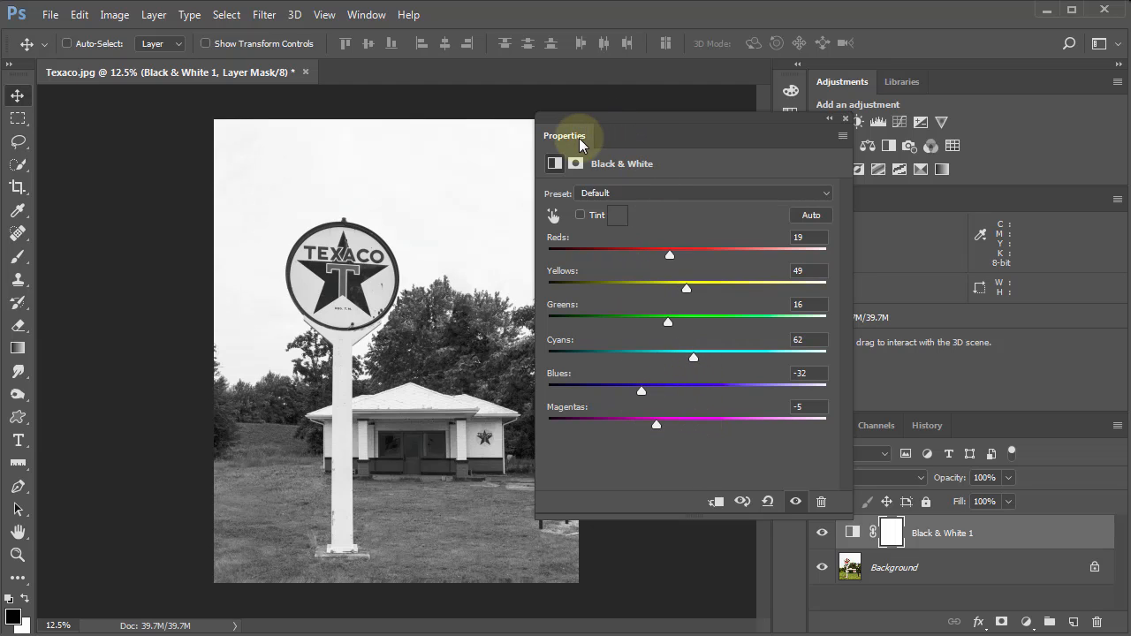
drag(580, 144, 730, 167)
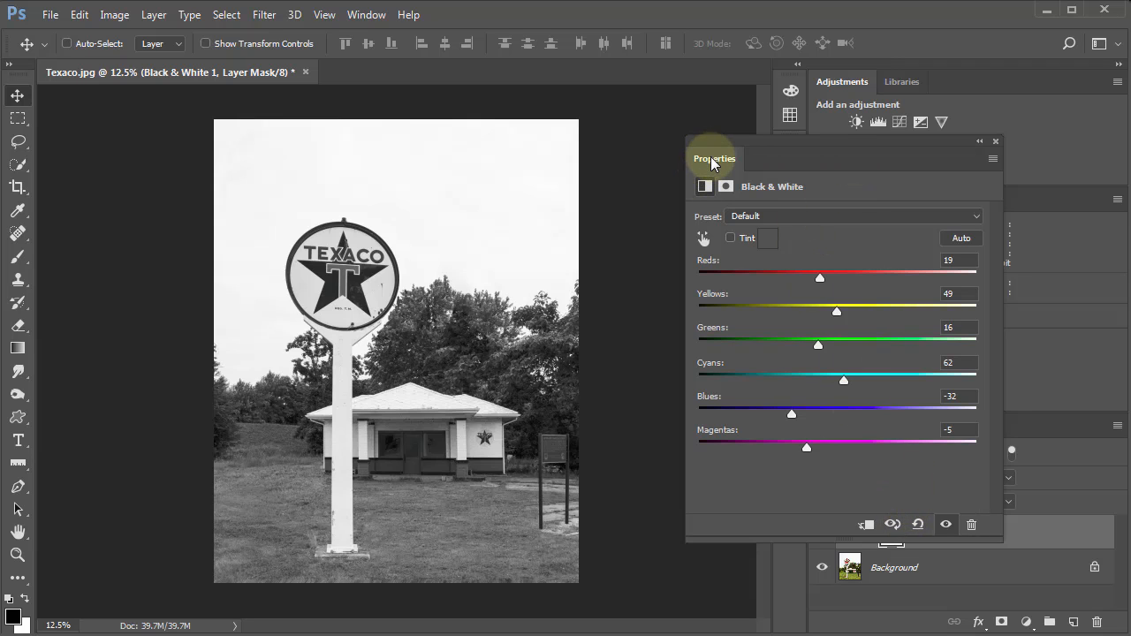
drag(712, 160, 721, 211)
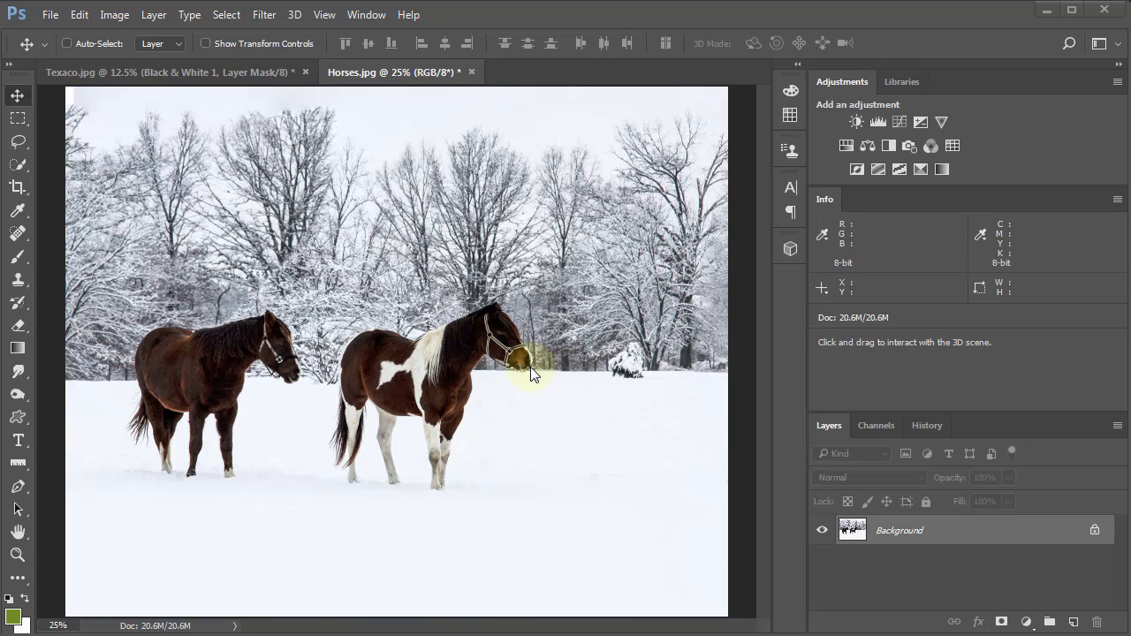
Add a Black & White adjustment layer to the horses photo with Reds 84, Yellows 51, Greens 84, Blues -84 and Magentas 21.
click(1026, 622)
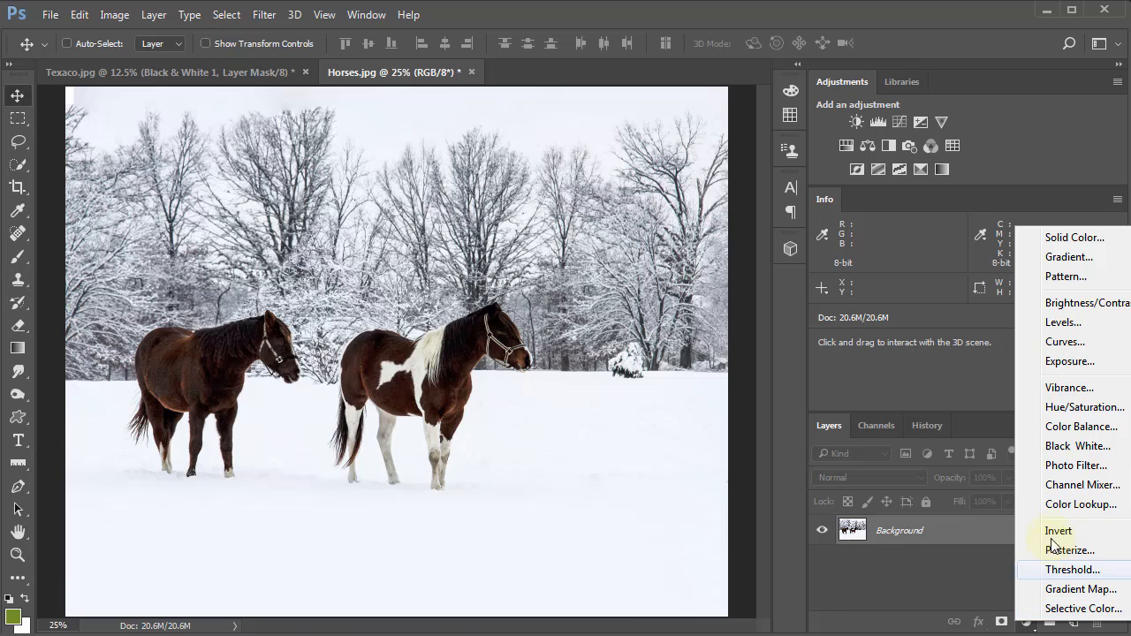
click(1071, 446)
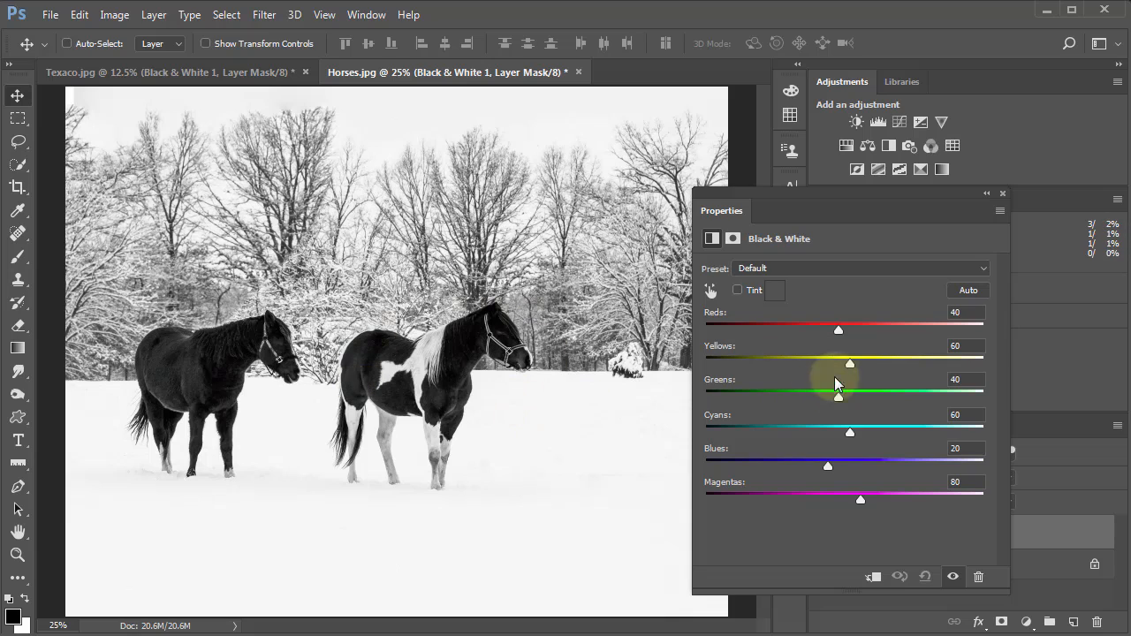
drag(839, 333, 770, 469)
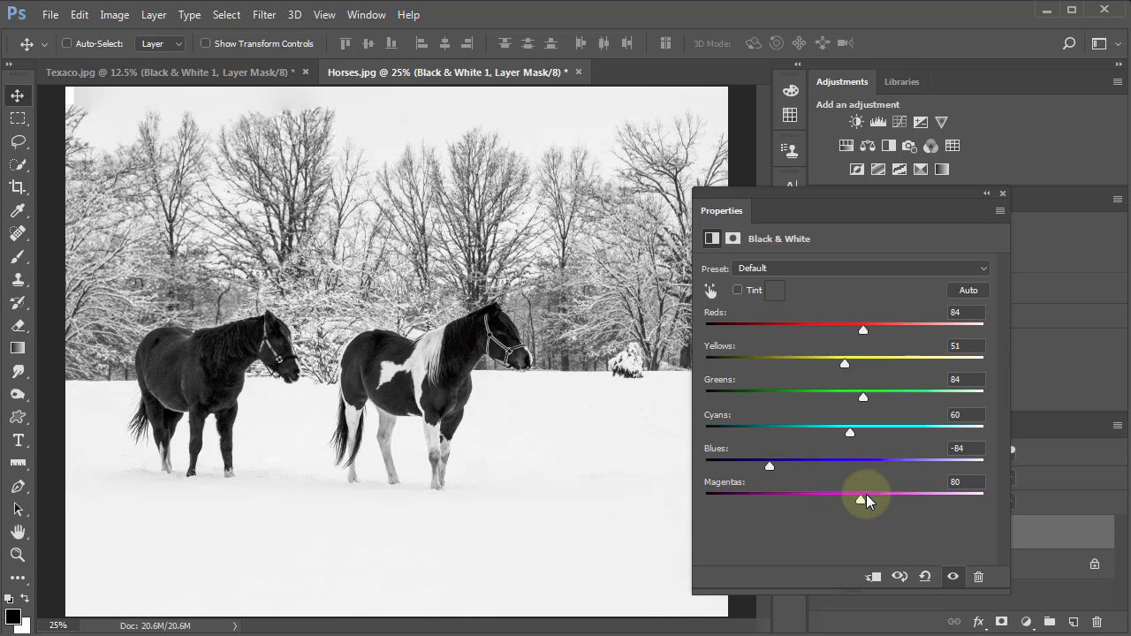
drag(861, 505, 895, 502)
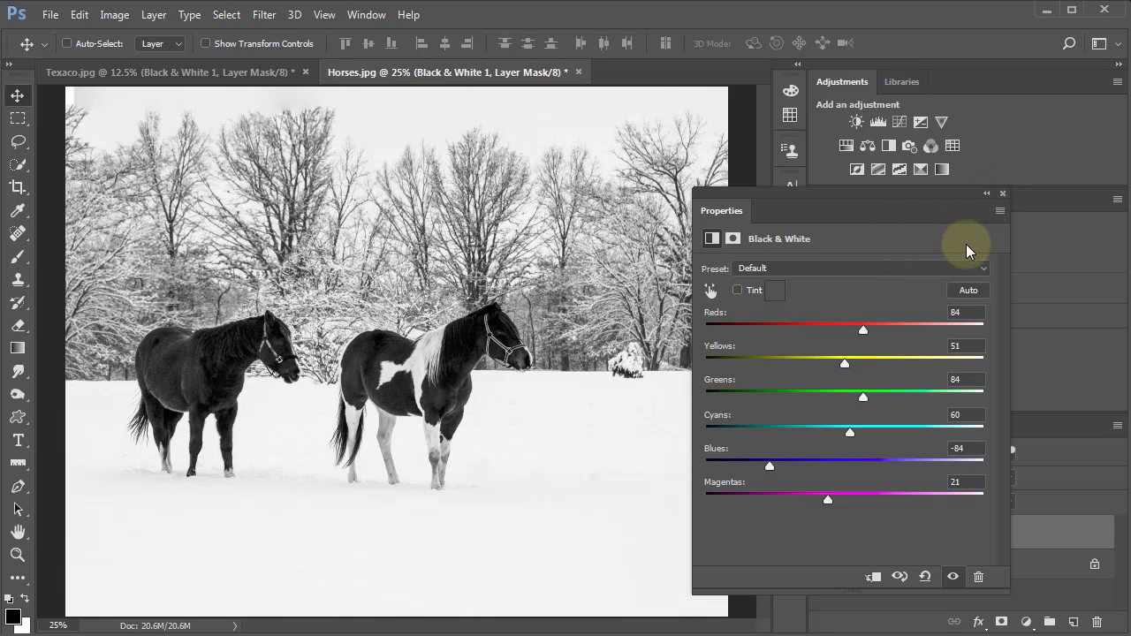
Close the horses photo's Black & White settings, reopen them from the adjustment layer to review them, and close them again.
click(1003, 193)
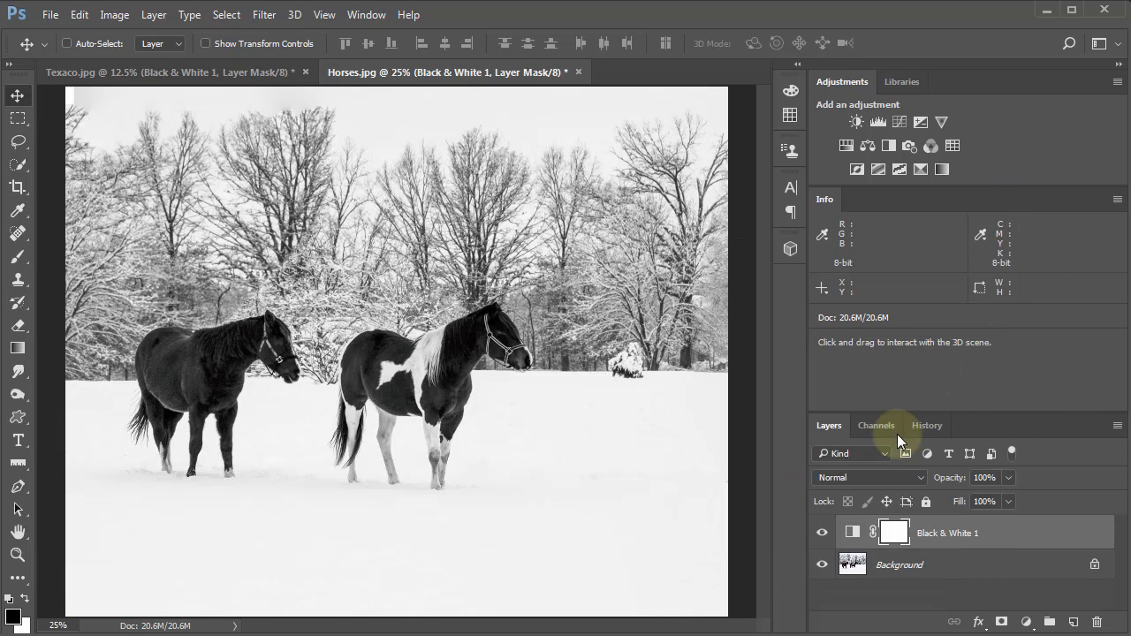
double_click(850, 532)
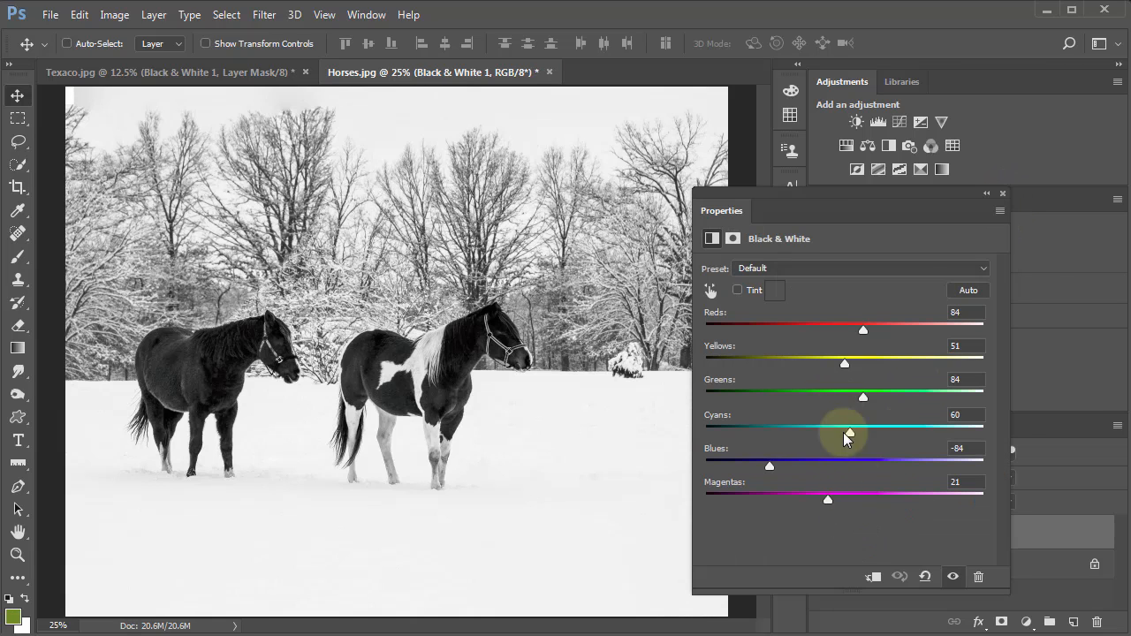
click(1002, 193)
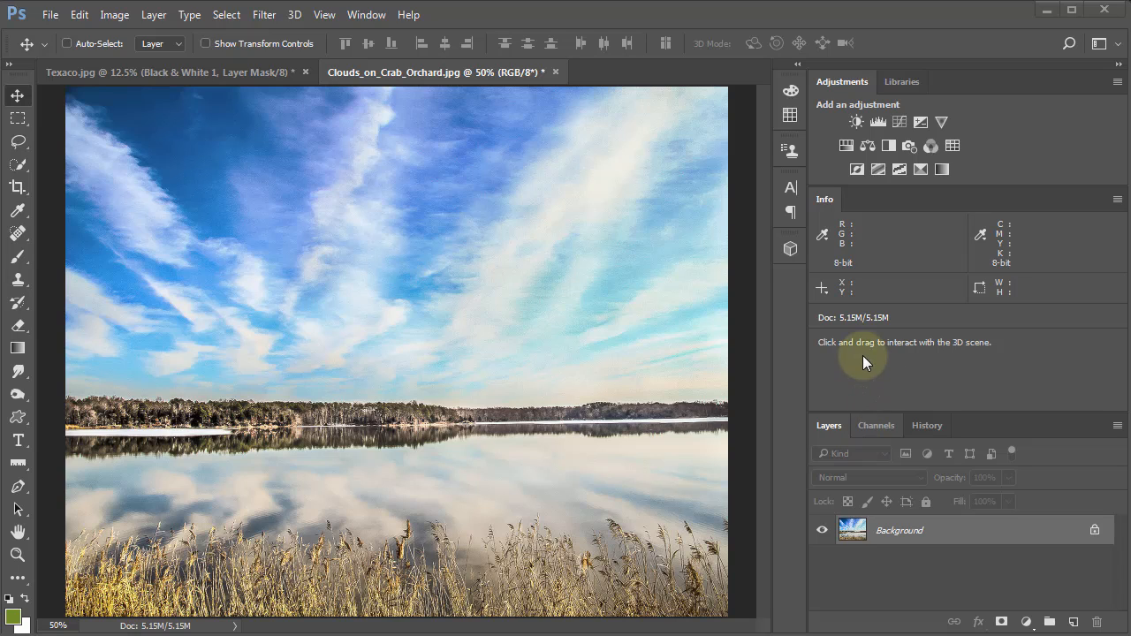
Add a Black & White adjustment layer to the Clouds_on_Crab_Orchard photo with Reds 19, Yellows 48 and Greens 21.
click(1026, 624)
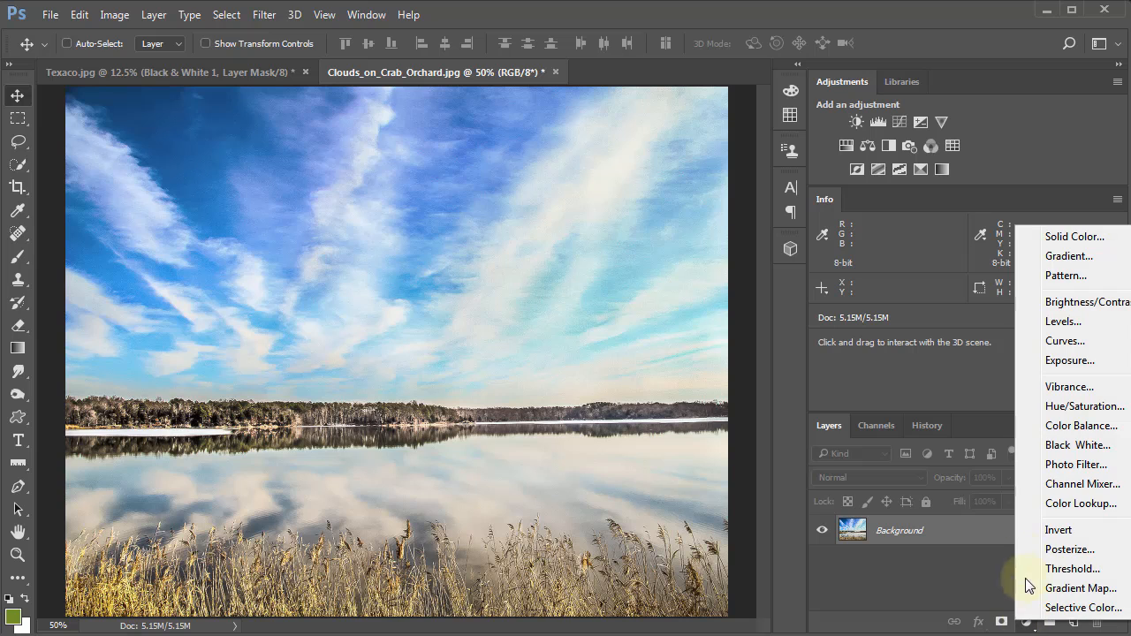
click(1051, 447)
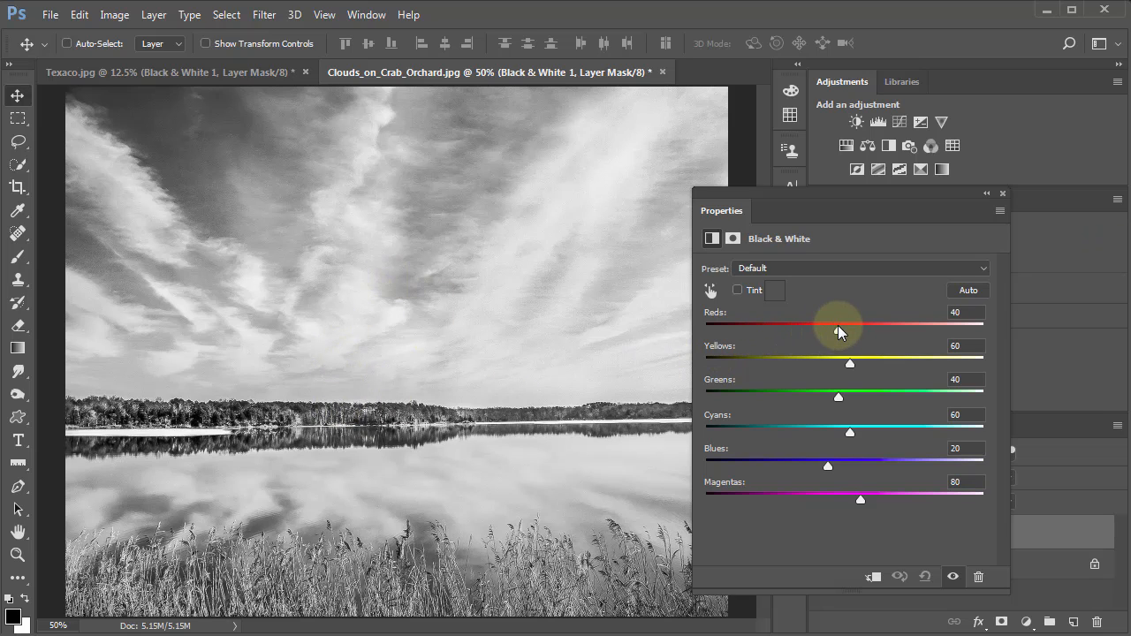
drag(838, 331, 839, 398)
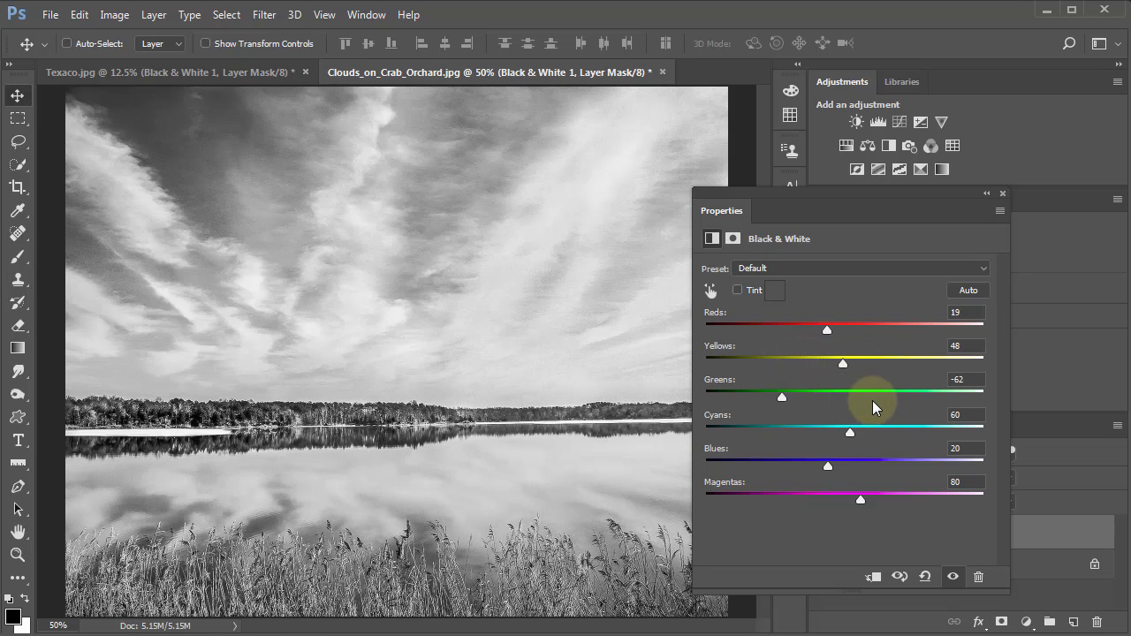
drag(858, 396, 891, 398)
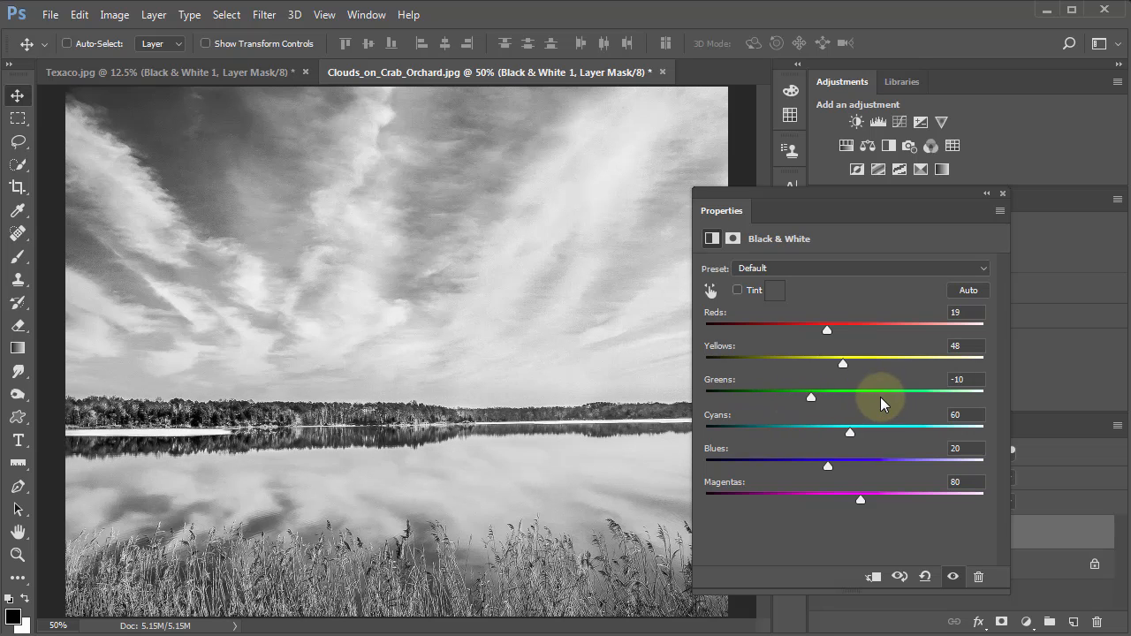
click(831, 407)
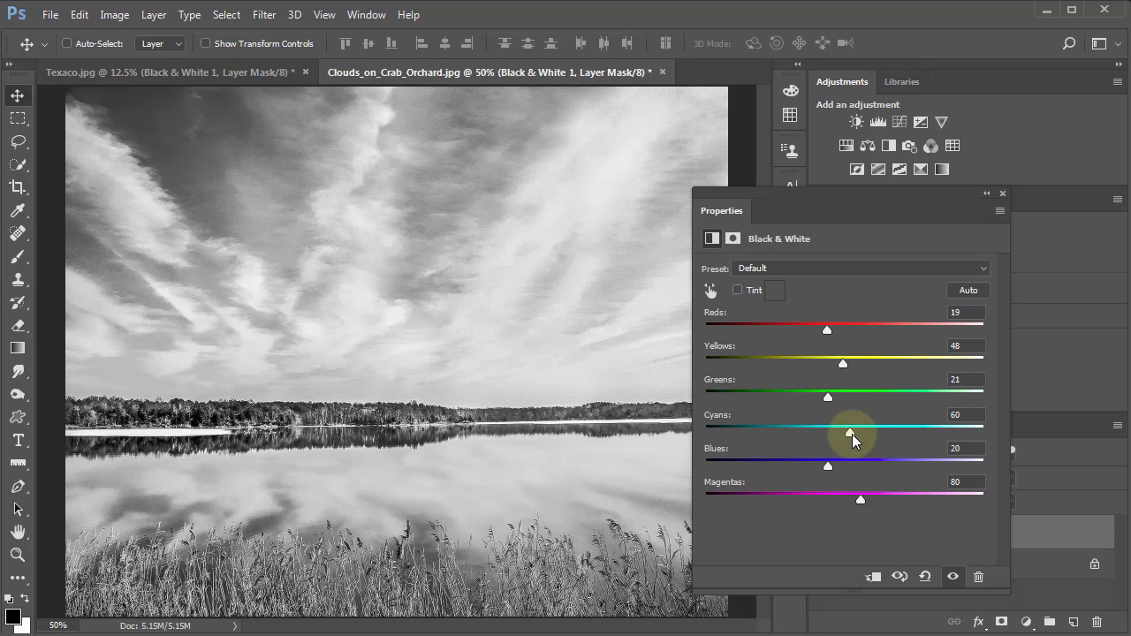
Darken the sky of the lake photo with Cyans -49 and Blues -87, and lower the Magentas.
drag(852, 439, 785, 436)
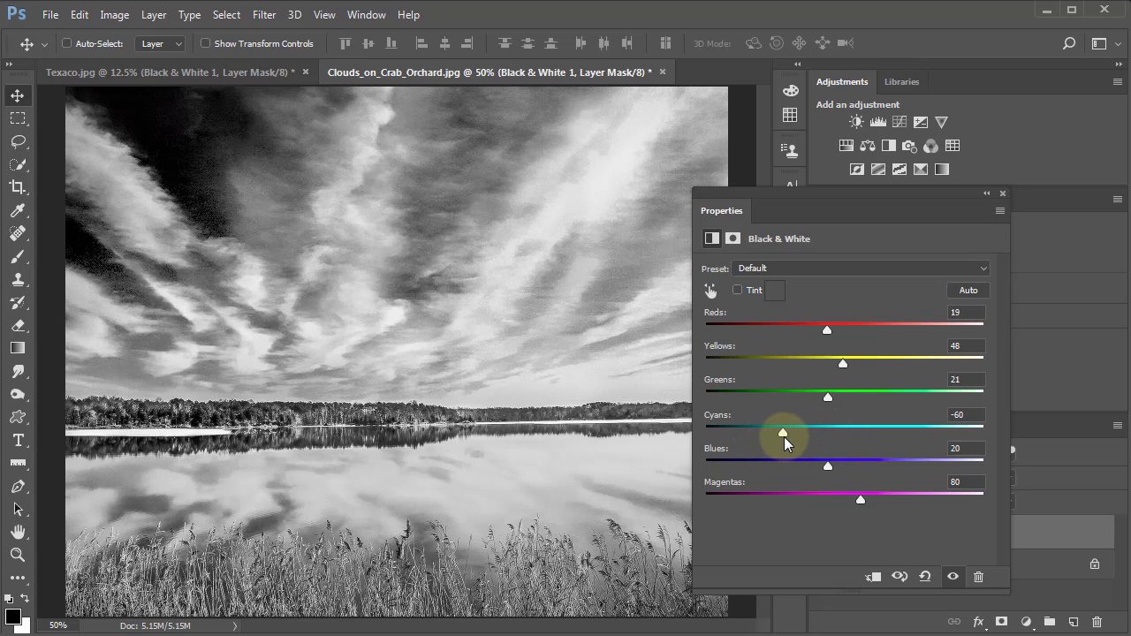
drag(828, 469, 760, 463)
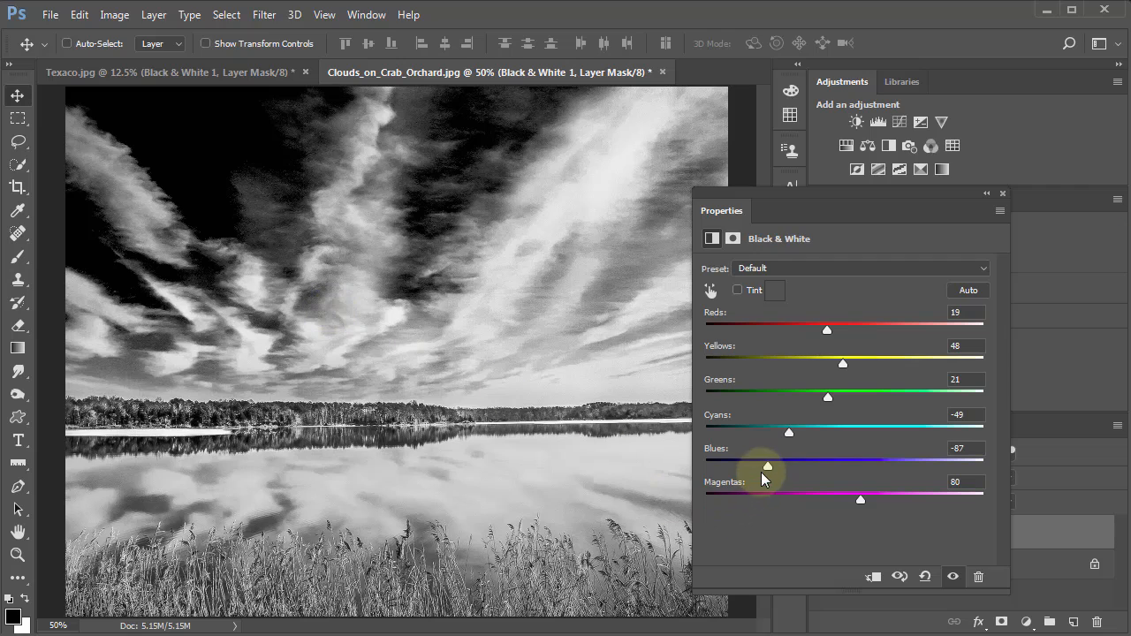
drag(854, 499, 793, 515)
click(842, 497)
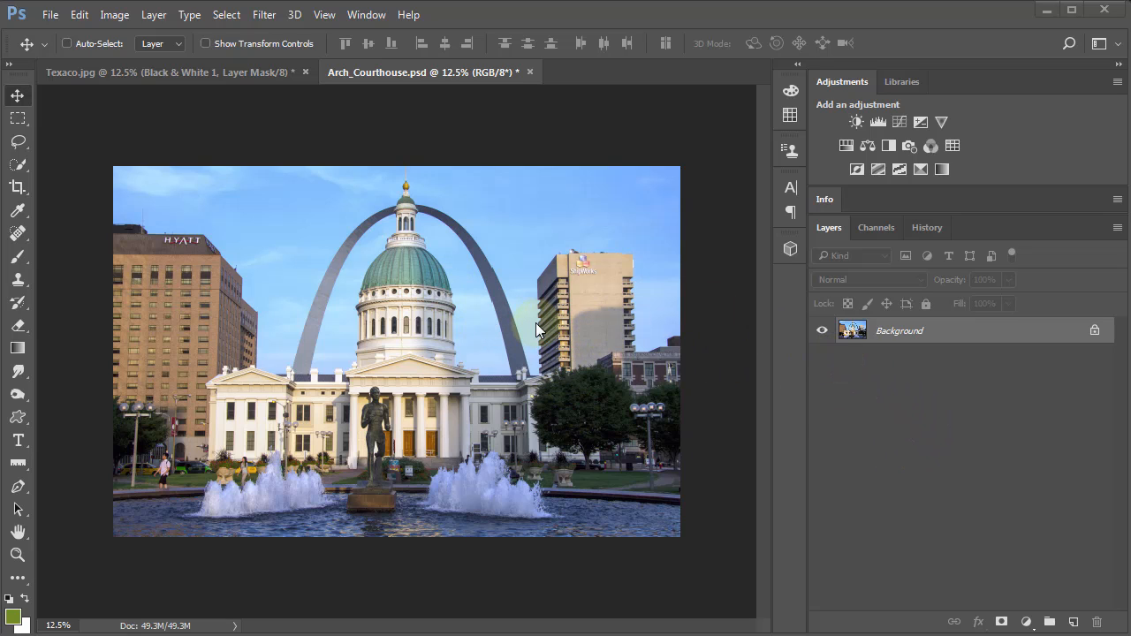
Add a Black & White adjustment layer to the Arch_Courthouse photo with Reds 43, Yellows 167, Greens 111, Cyans -29 and Blues -24.
click(1026, 623)
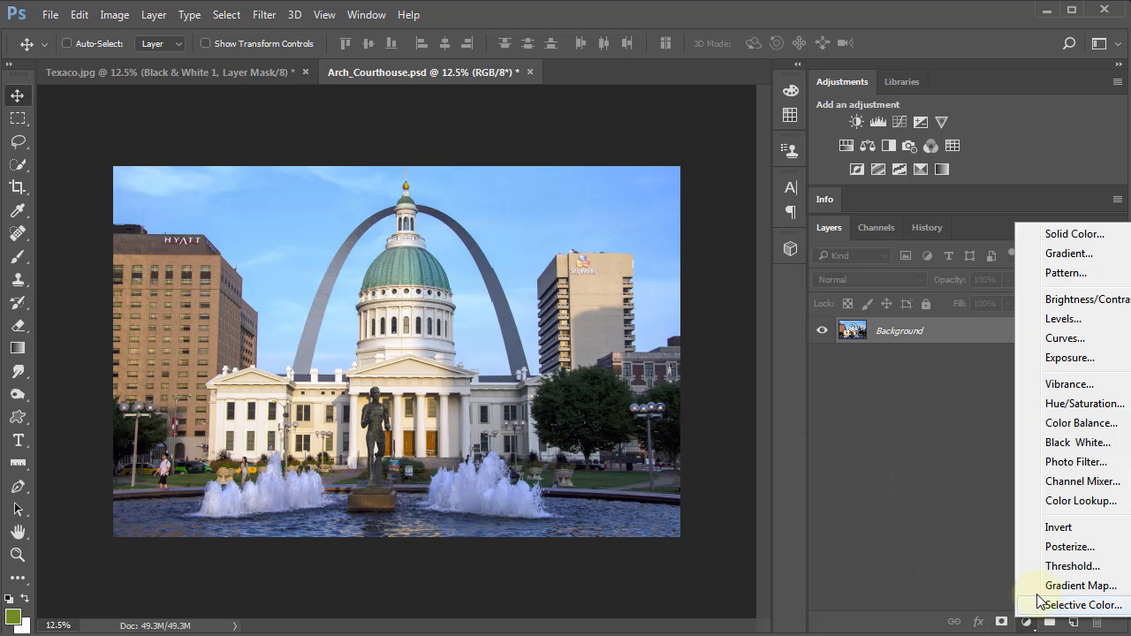
click(1074, 442)
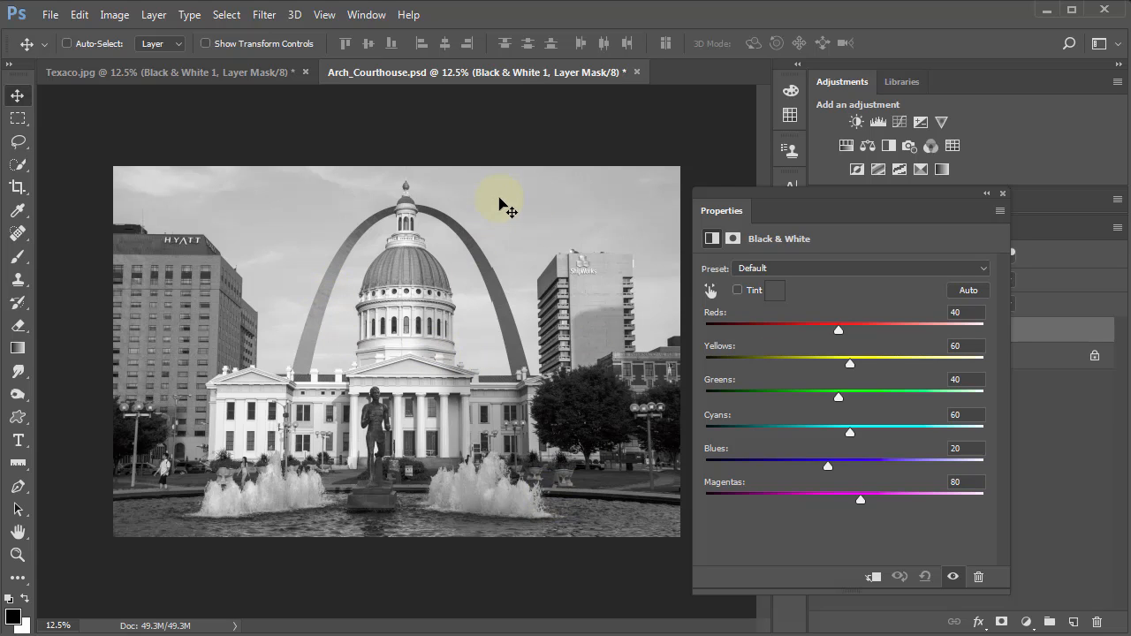
drag(728, 208, 749, 163)
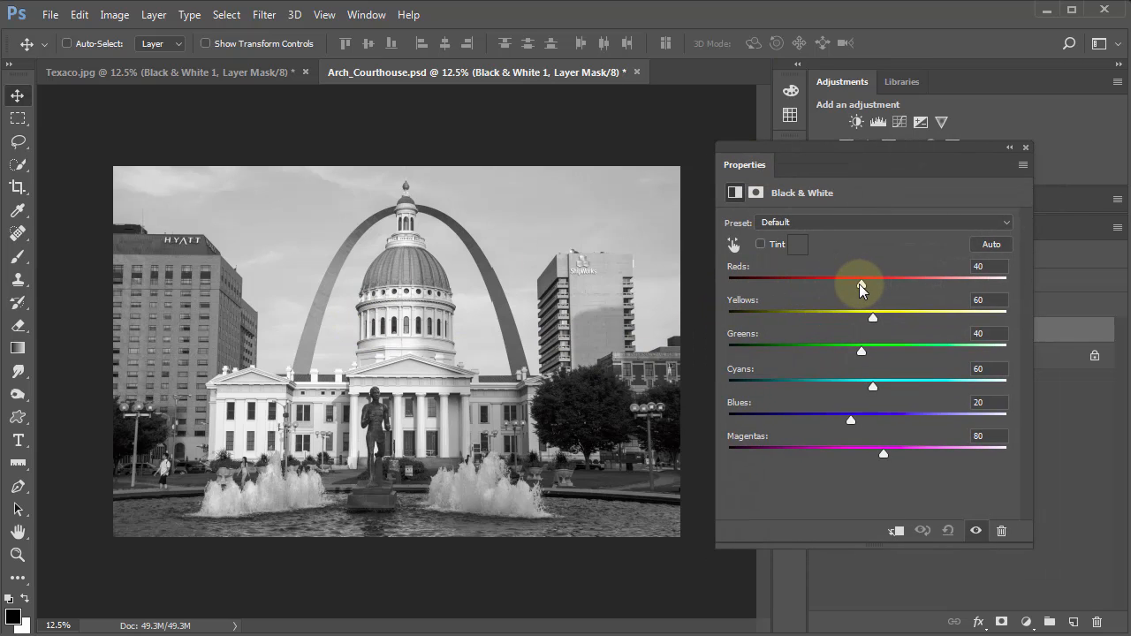
drag(861, 285, 929, 309)
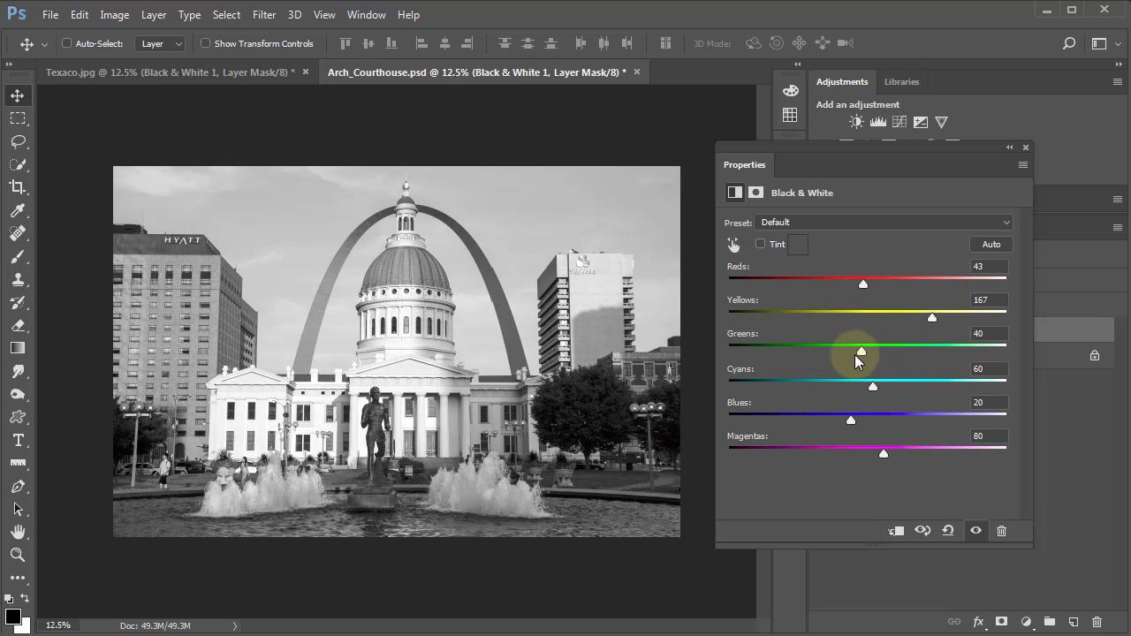
drag(858, 352, 901, 351)
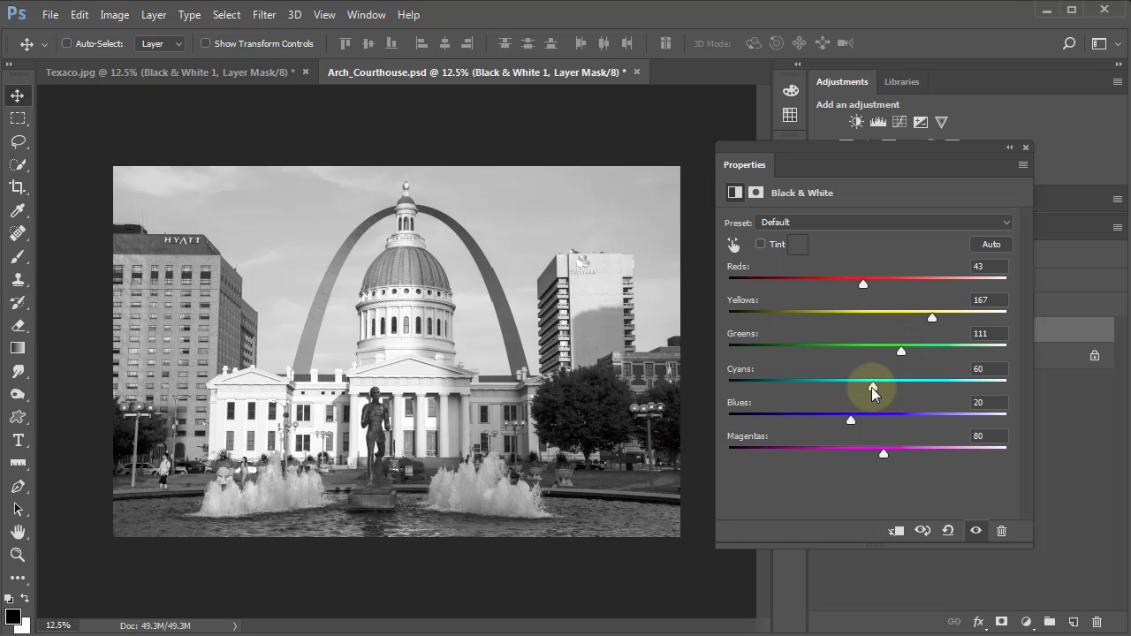
drag(871, 387, 825, 424)
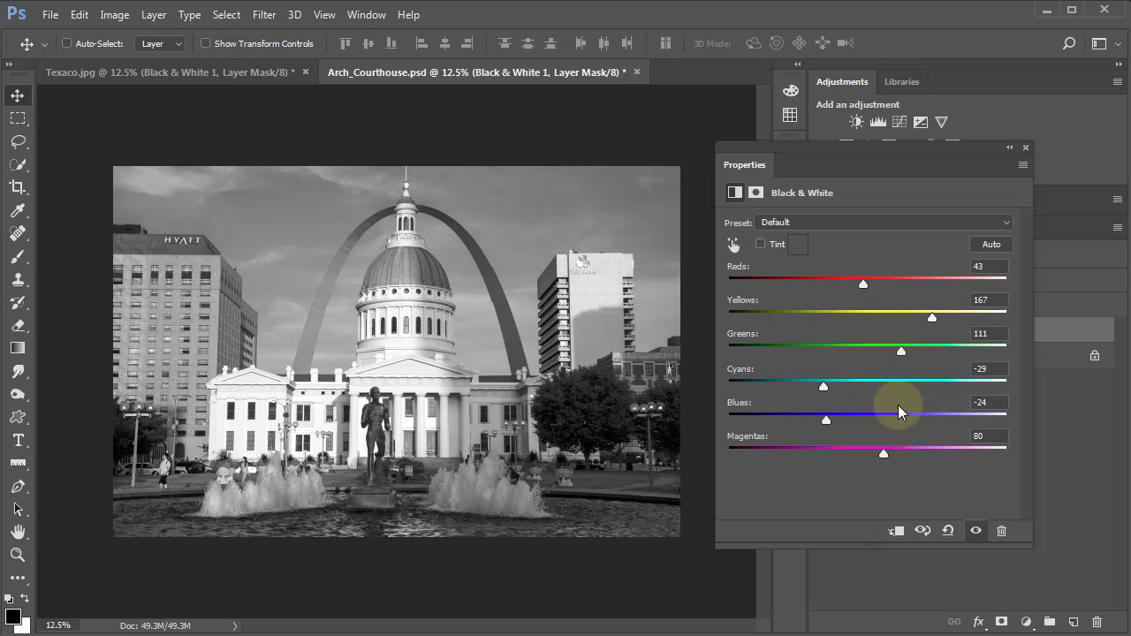
Close the adjustment settings and compare with the original colors by hiding and reshowing the Black & White layer.
click(1024, 146)
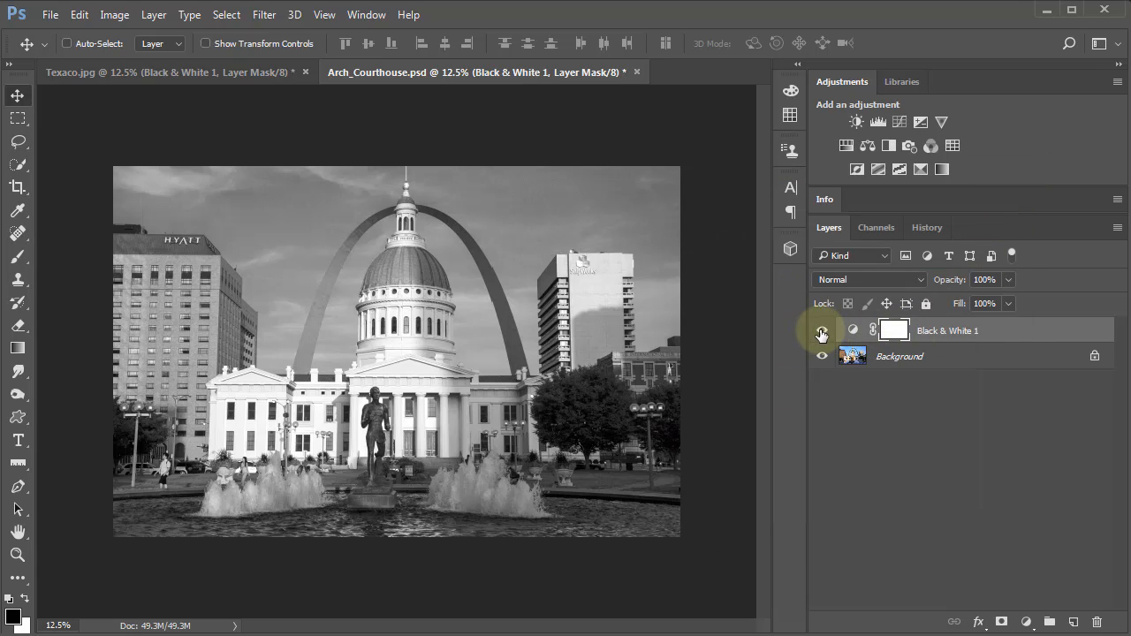
click(821, 333)
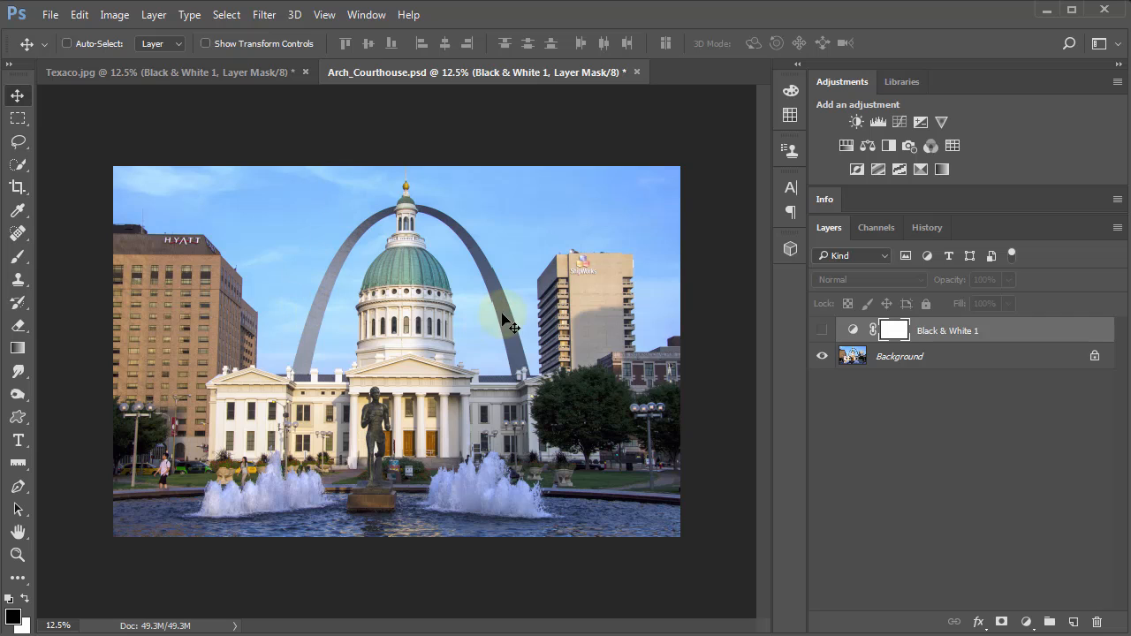
click(818, 330)
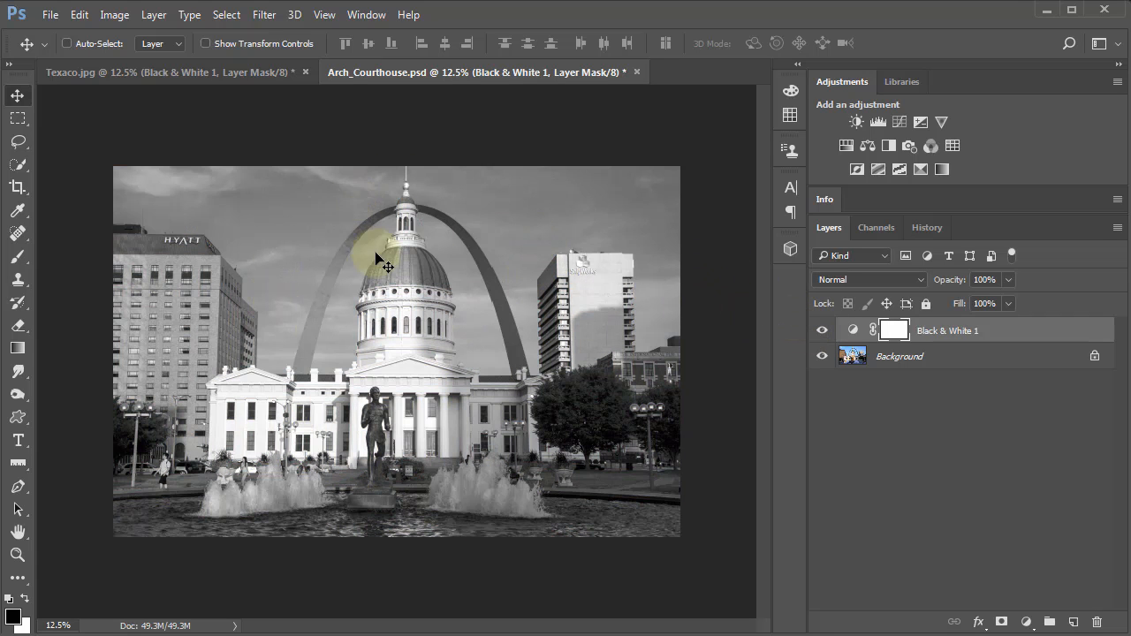
Reopen the courthouse photo's Black & White adjustment and refine it to Blues -70, Magentas 30, Reds 56 and Yellows 197.
click(850, 334)
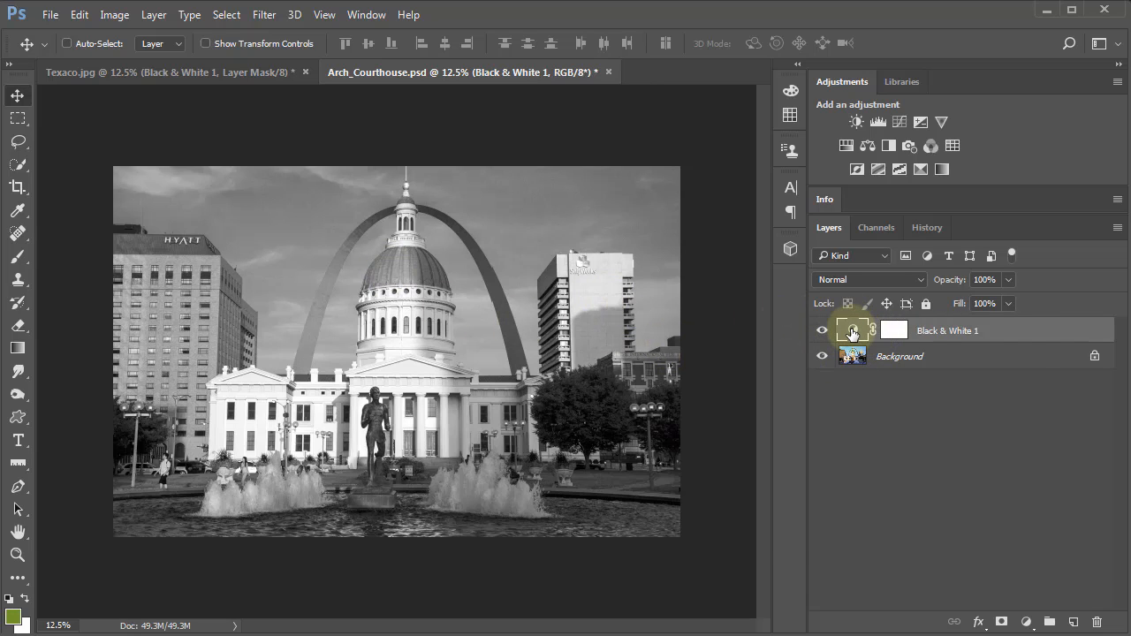
double_click(853, 333)
drag(825, 418, 800, 427)
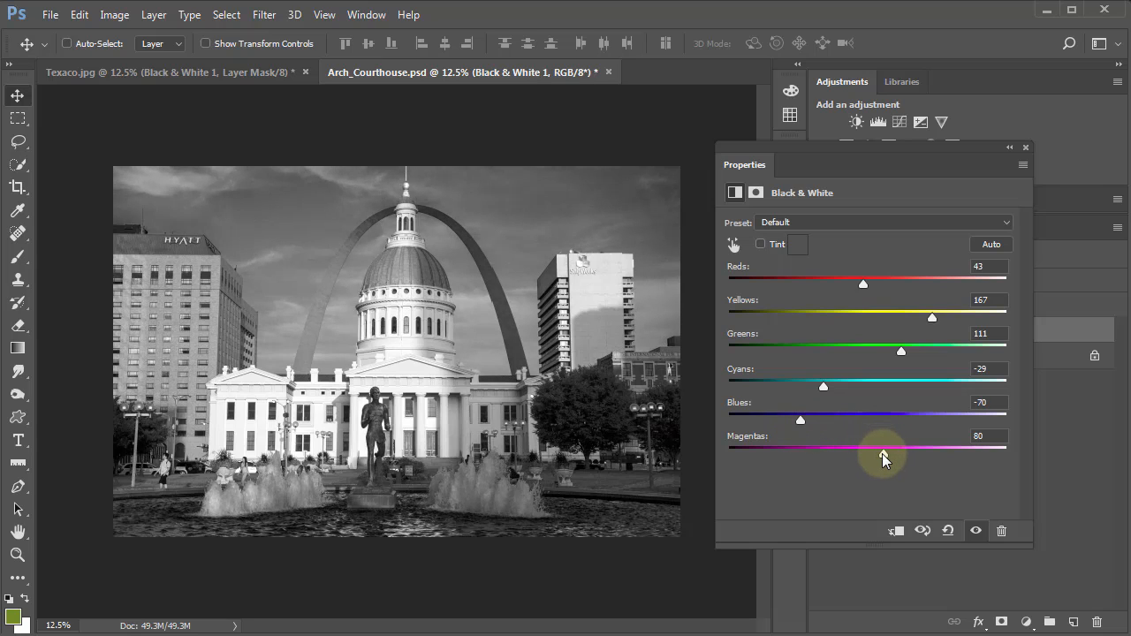
drag(882, 454, 855, 457)
drag(854, 283, 868, 290)
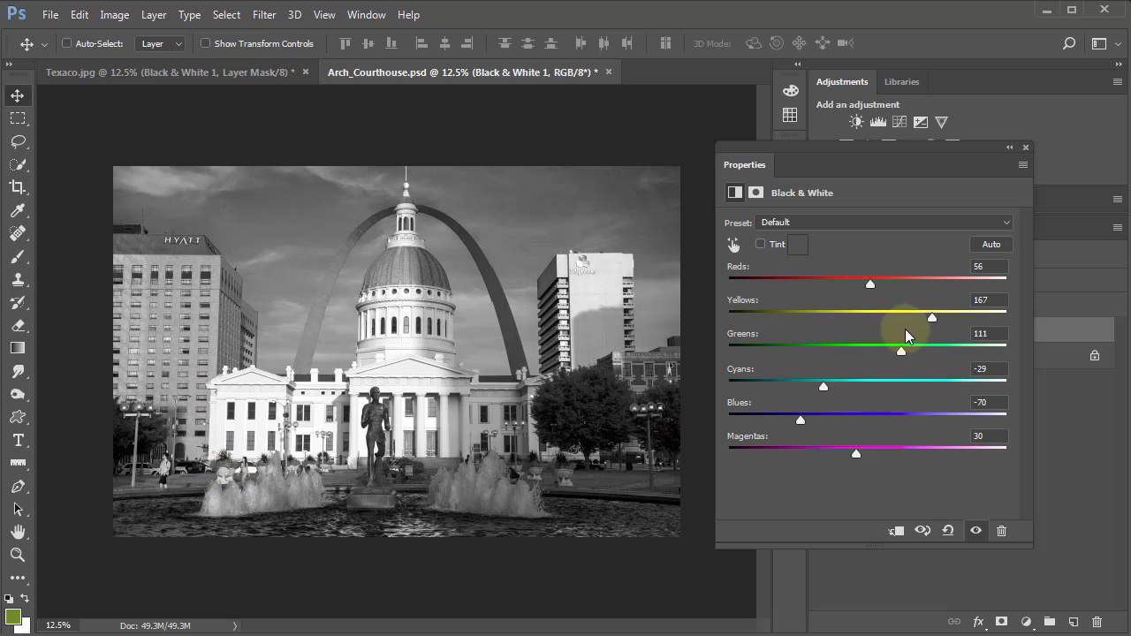
mouse_move(929, 317)
mouse_down()
mouse_move(891, 323)
mouse_move(949, 323)
mouse_up()
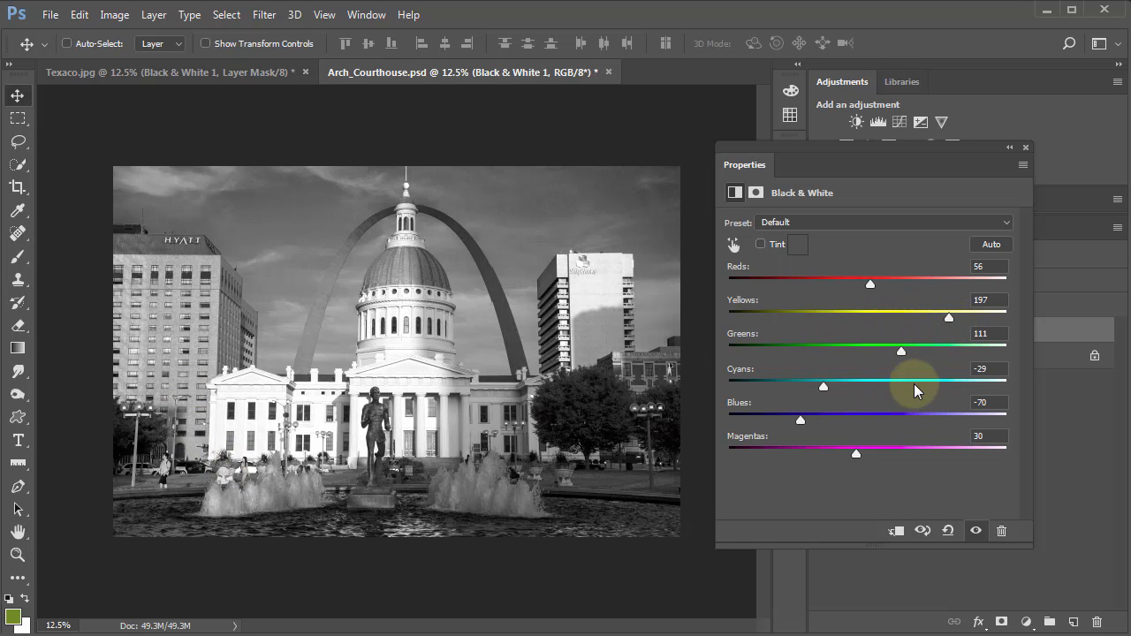
Raise the Cyans to 33 in the courthouse's Black & White adjustment, lower them slightly, and close the settings.
drag(823, 386, 861, 392)
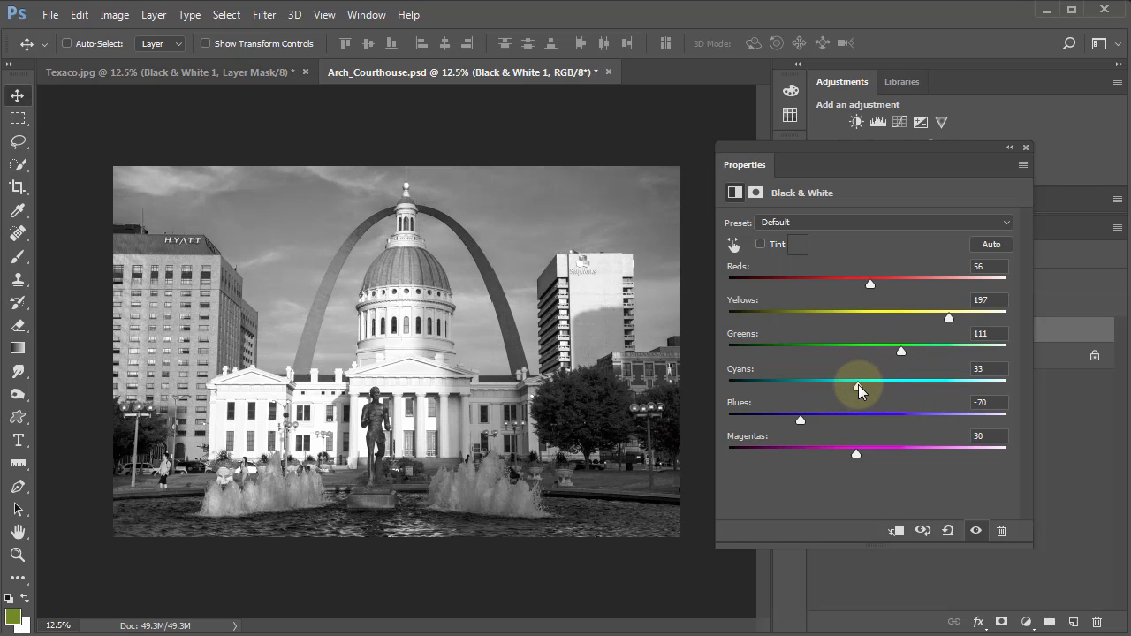
drag(858, 384, 855, 385)
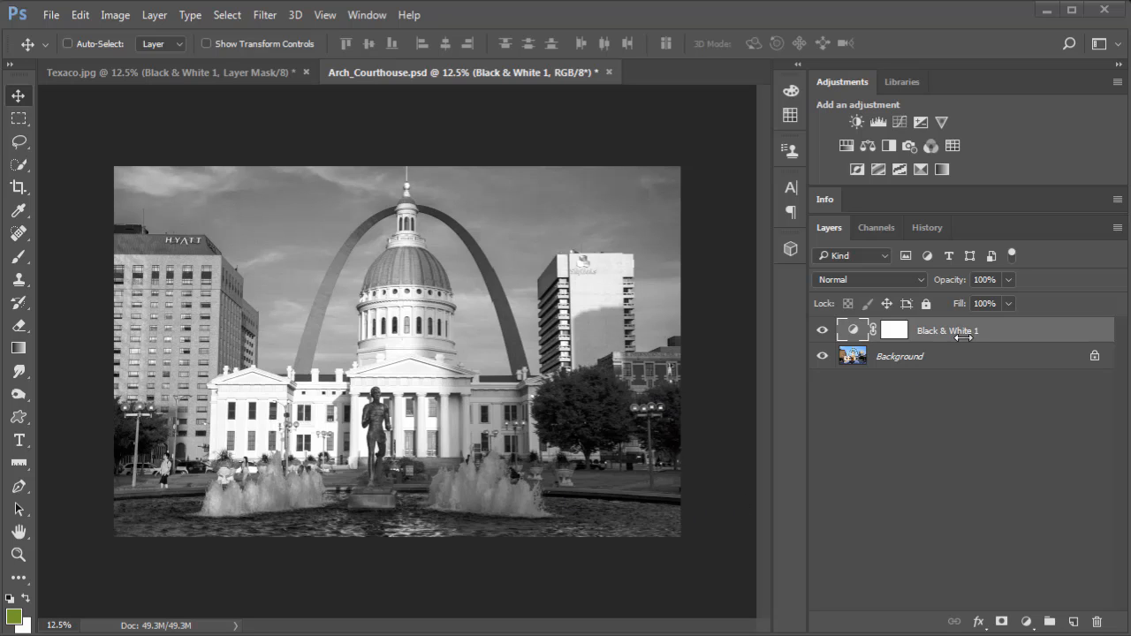
Add a Levels adjustment layer with the white input at 195 and midtones at 1.31, and close its settings.
click(880, 123)
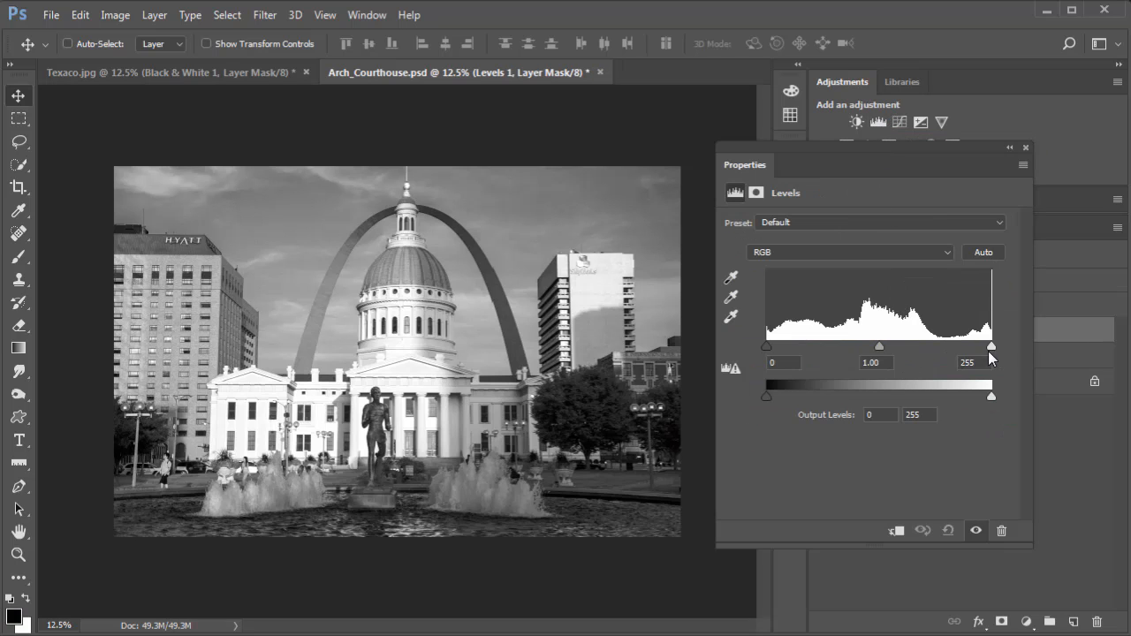
drag(991, 347, 938, 348)
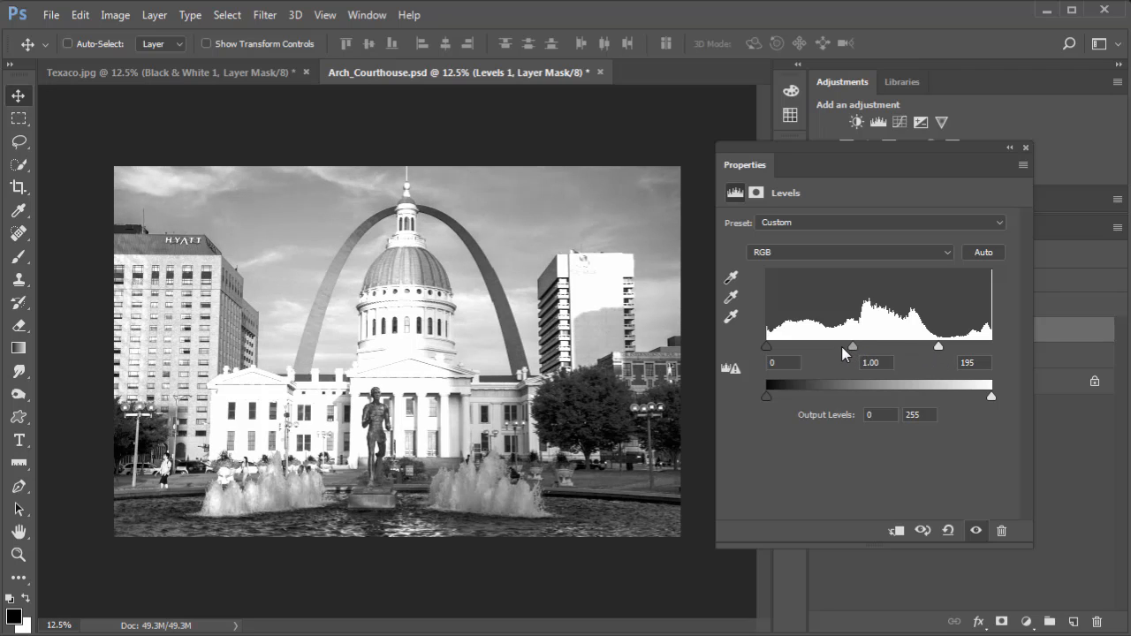
drag(841, 346, 836, 349)
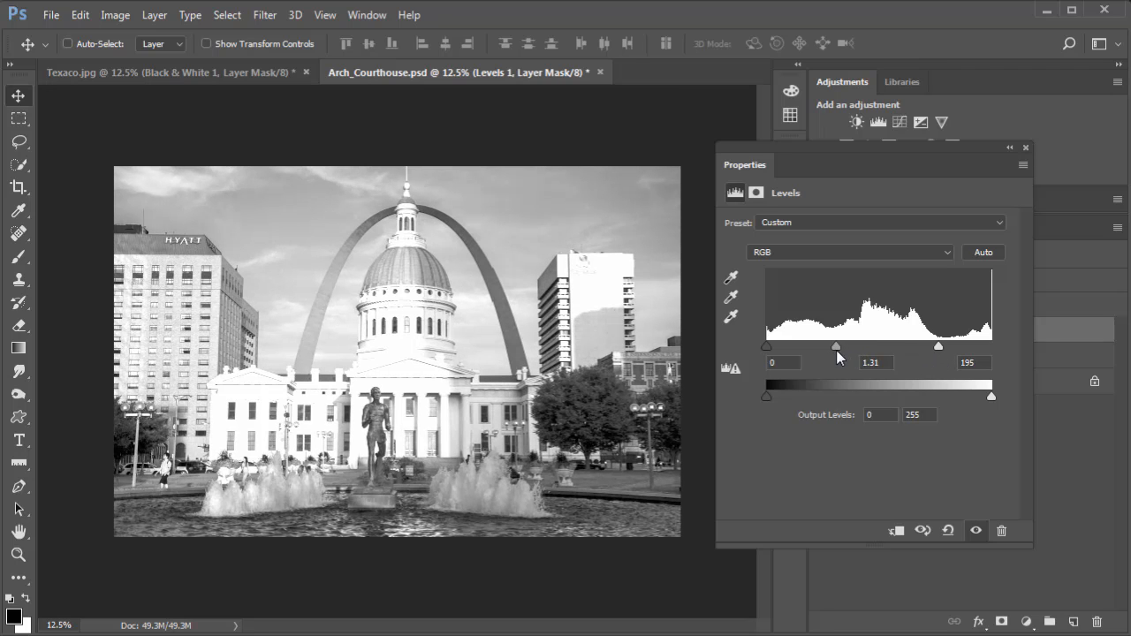
click(1025, 148)
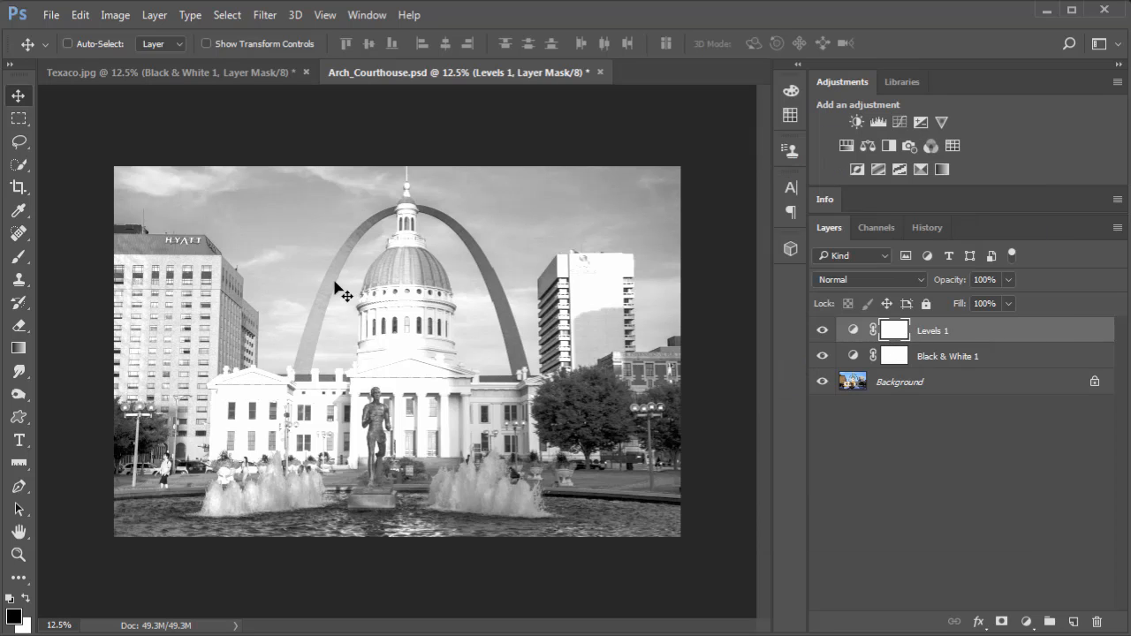
Try painting black over the sky on the Levels mask with a soft 500 px brush at 20% opacity, and undo the stroke.
click(17, 258)
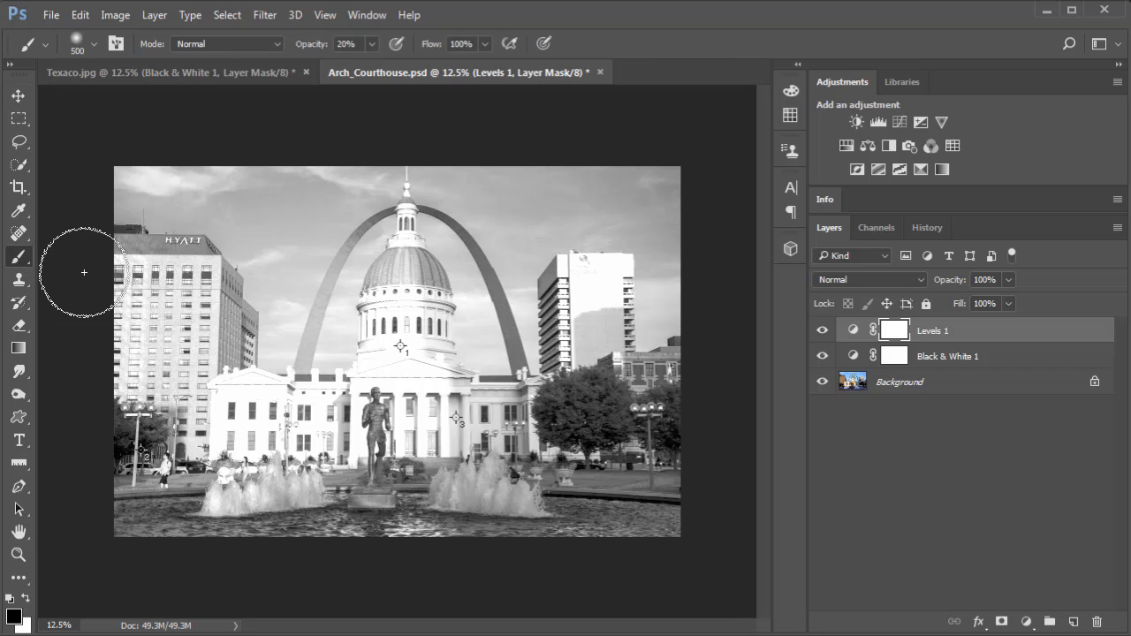
click(76, 43)
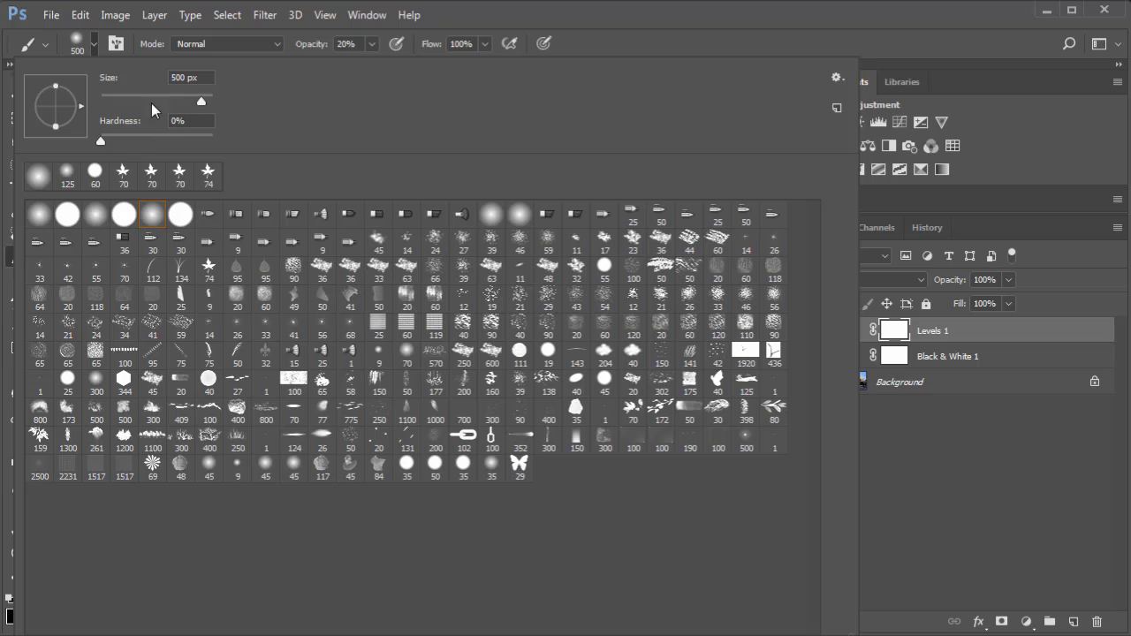
click(931, 14)
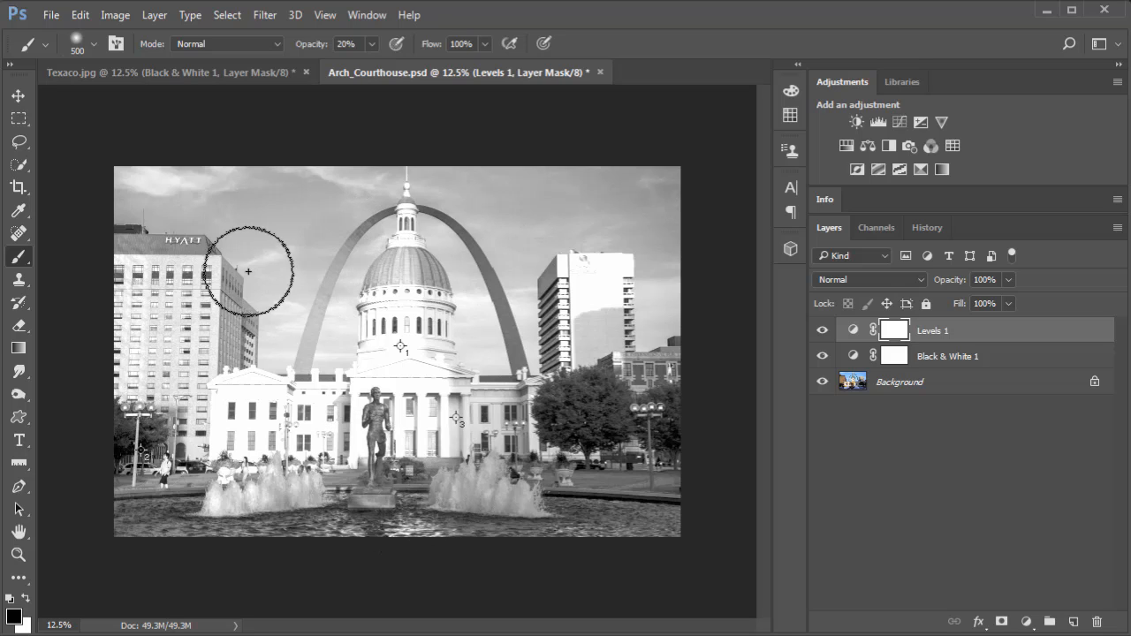
drag(248, 271, 585, 331)
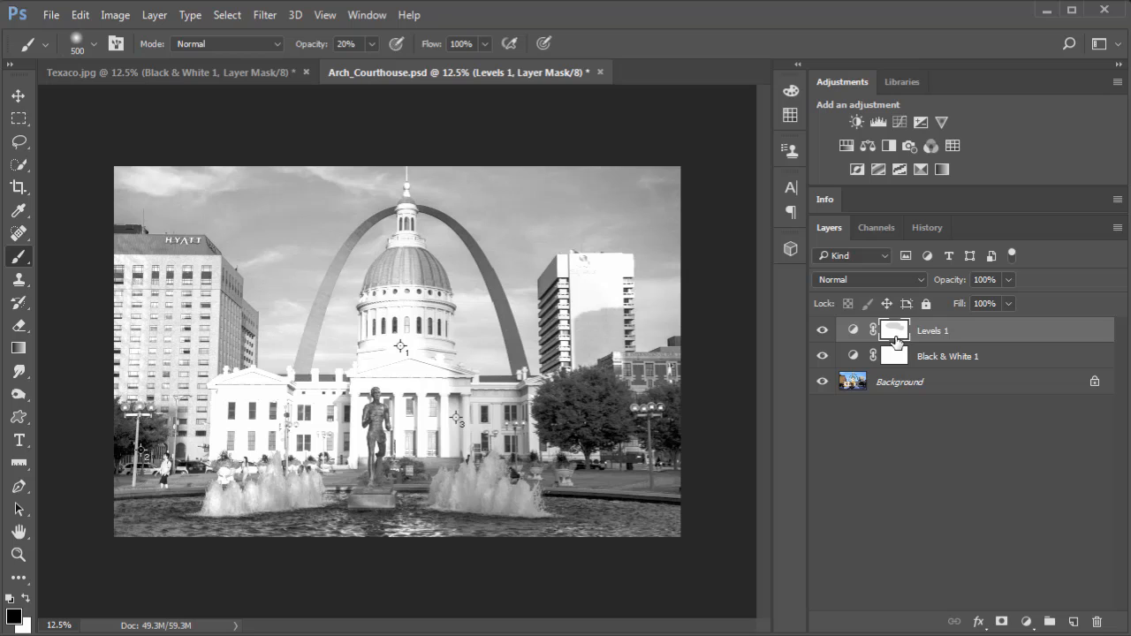
key(ctrl+z)
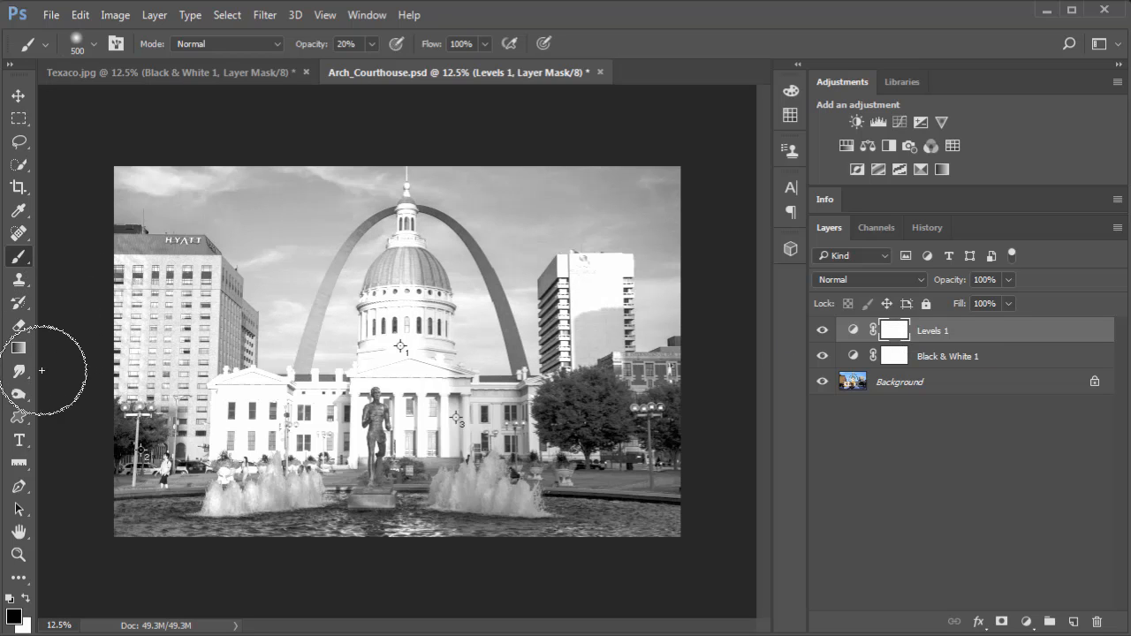
Mask the Levels adjustment off the sky with linear Foreground to Transparent gradients in black, drawn from above the photo downward.
click(18, 349)
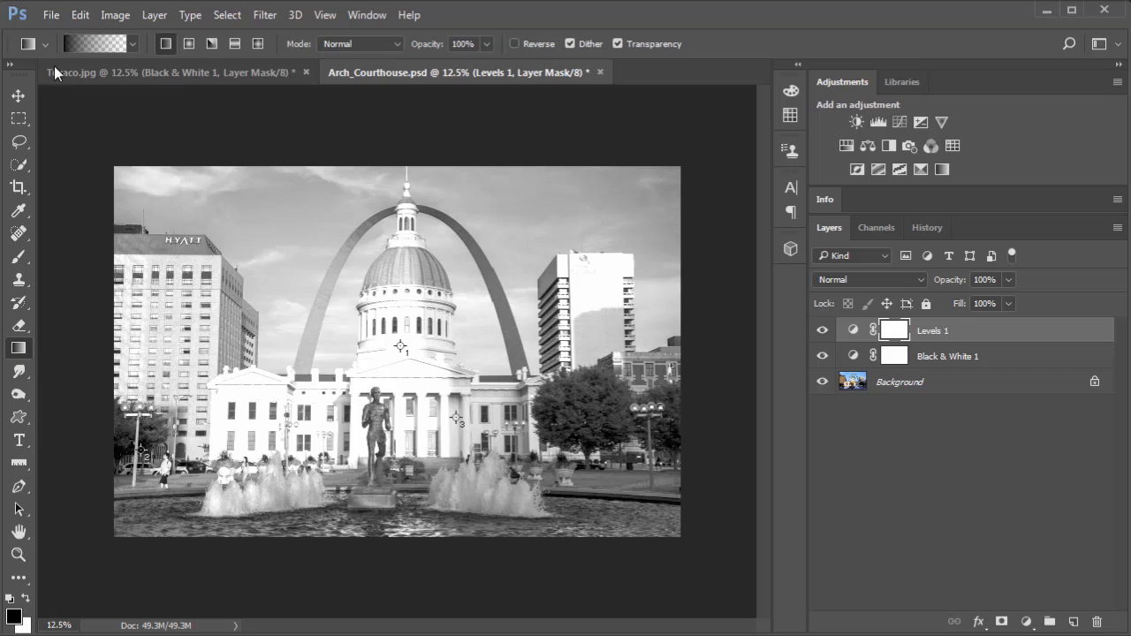
click(83, 42)
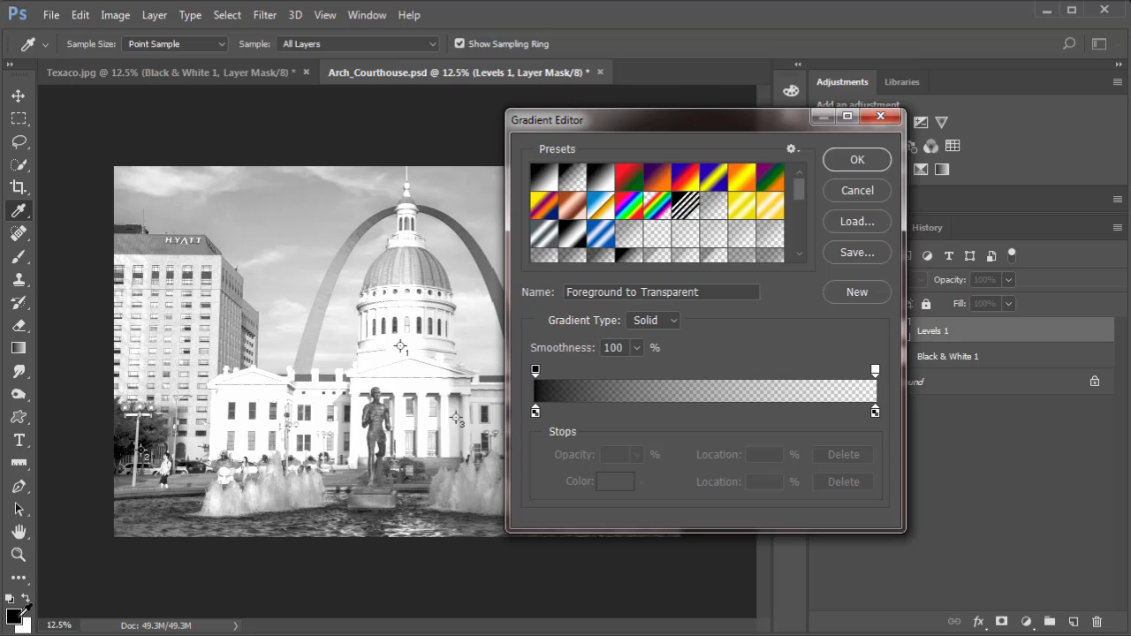
click(857, 160)
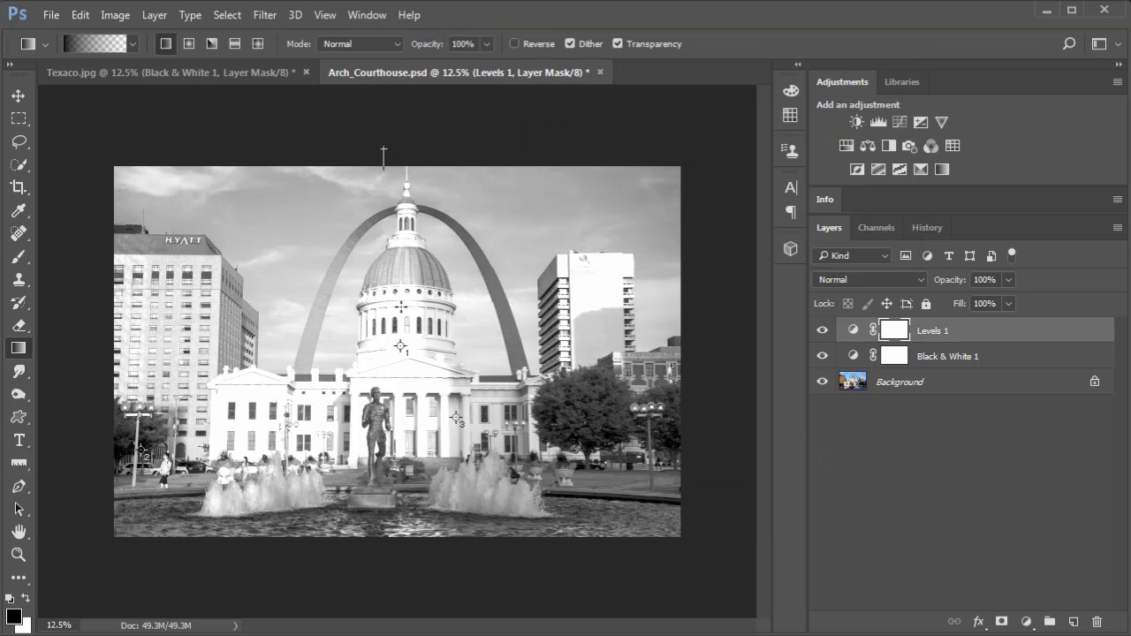
mouse_move(401, 306)
mouse_down()
mouse_move(385, 291)
mouse_move(397, 423)
mouse_move(383, 392)
mouse_move(383, 508)
mouse_up()
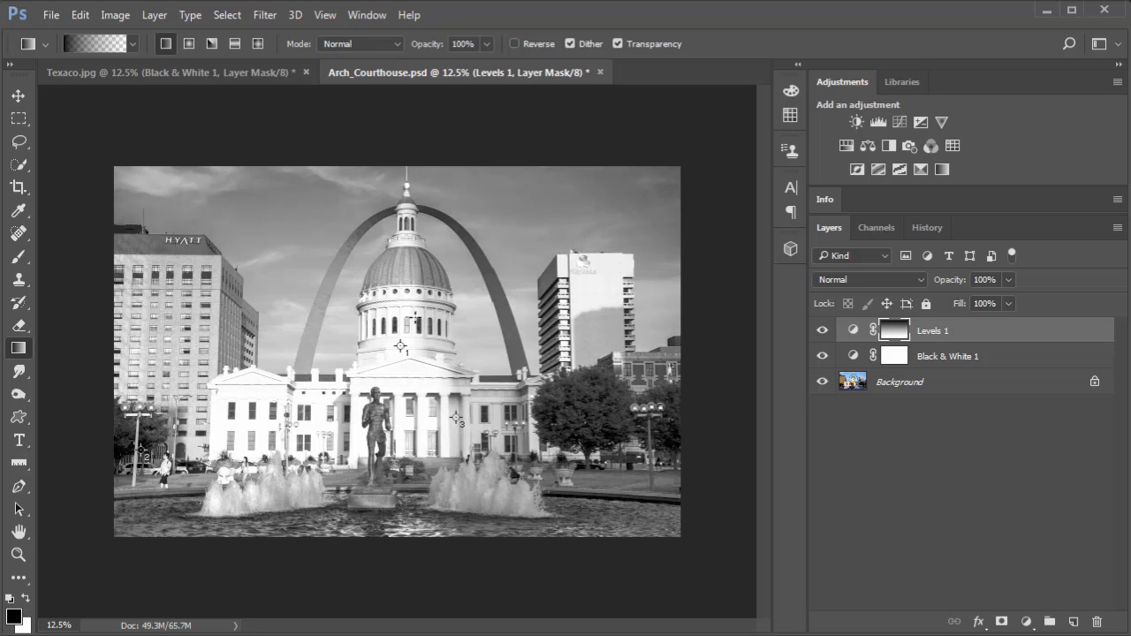
drag(372, 159, 401, 389)
drag(387, 157, 411, 442)
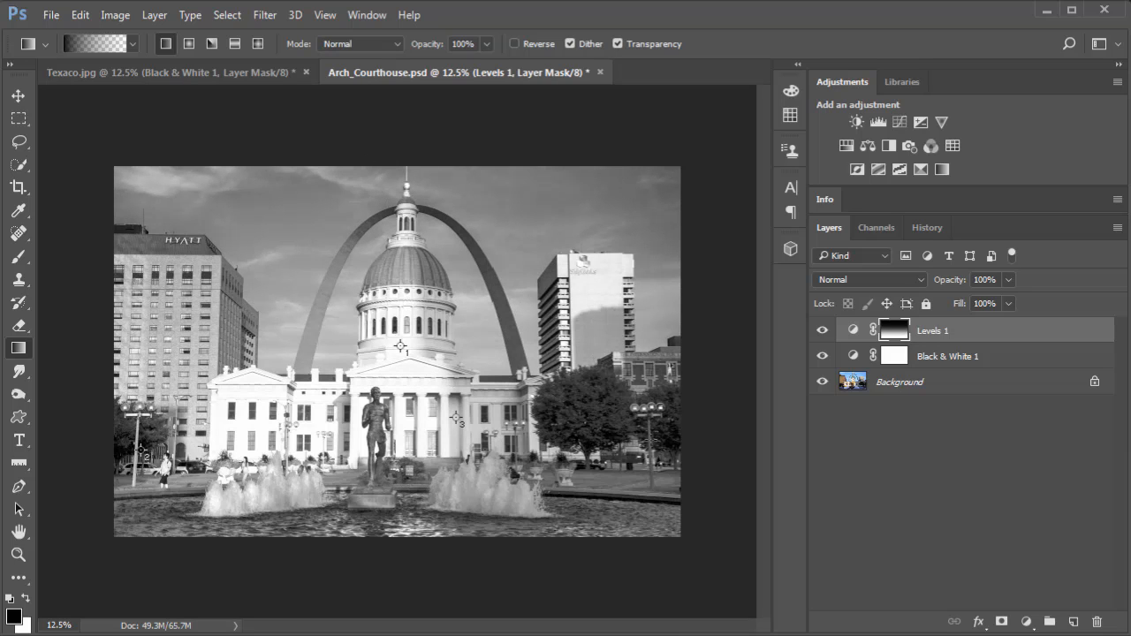
Compare the courthouse photo with and without the Levels adjustment by hiding and reshowing its layer.
click(821, 331)
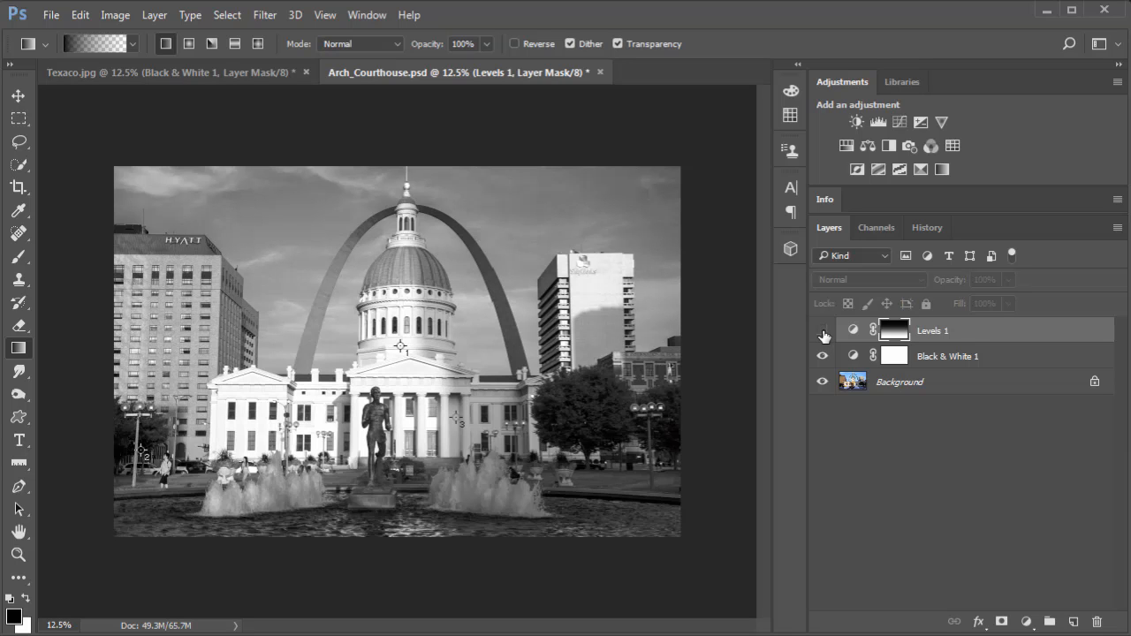
click(823, 333)
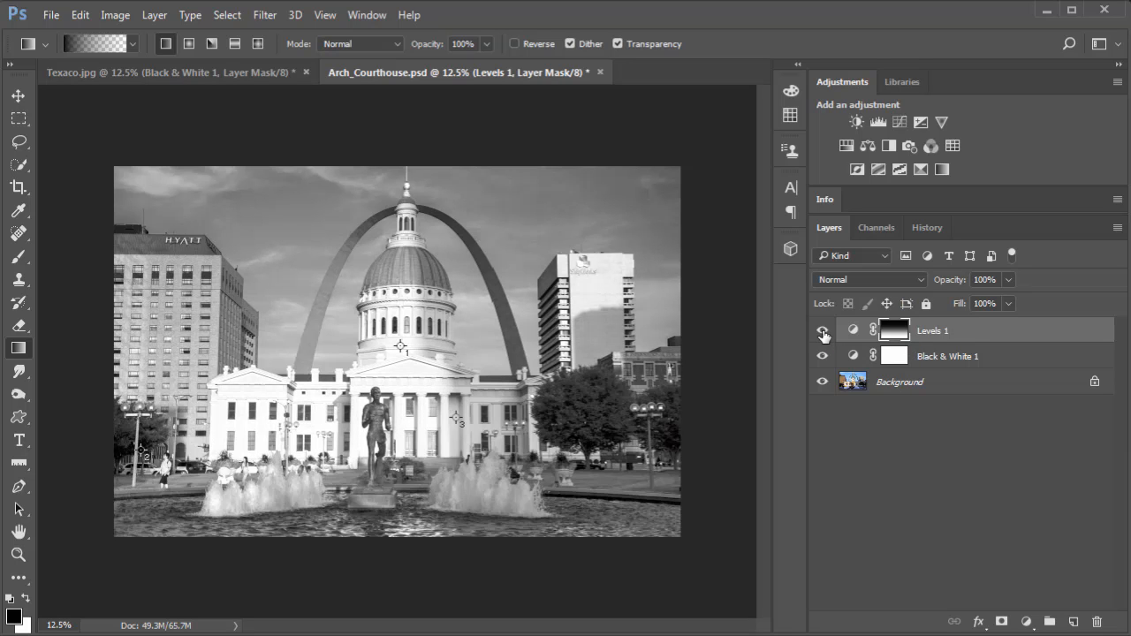
click(822, 333)
click(823, 333)
Paint black over the courthouse on the Levels mask with the soft 500 px brush at 20% opacity.
click(18, 256)
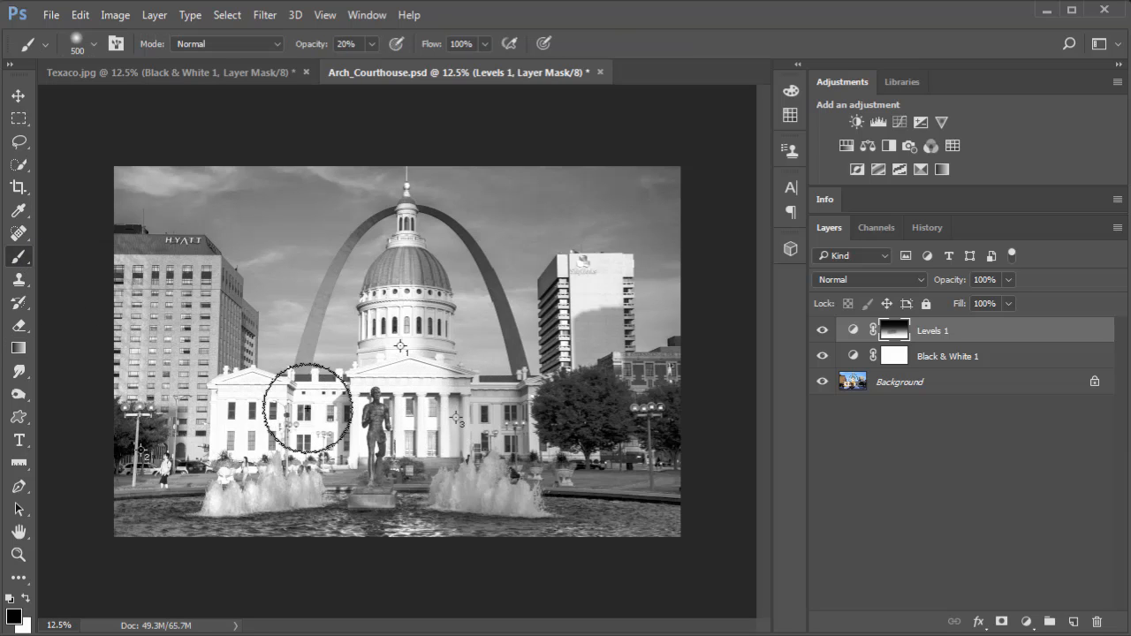
mouse_move(307, 408)
mouse_down()
mouse_move(444, 416)
mouse_move(323, 423)
mouse_up()
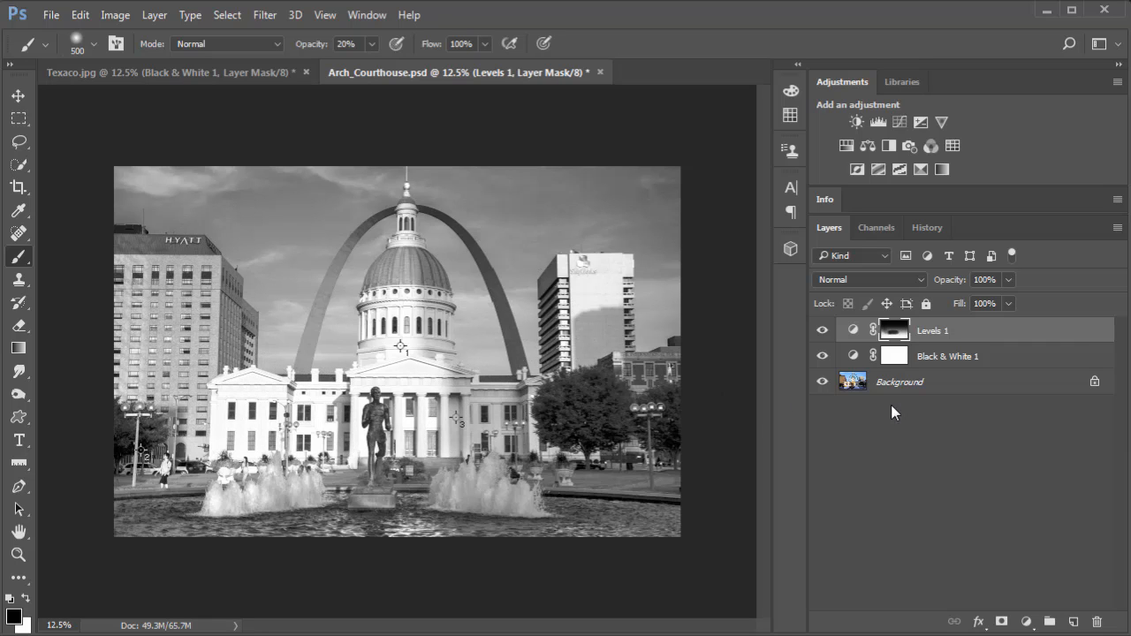
Toggle the Levels layer to check the masked effect, and compare with the original colors by hiding and reshowing both adjustment layers.
click(822, 330)
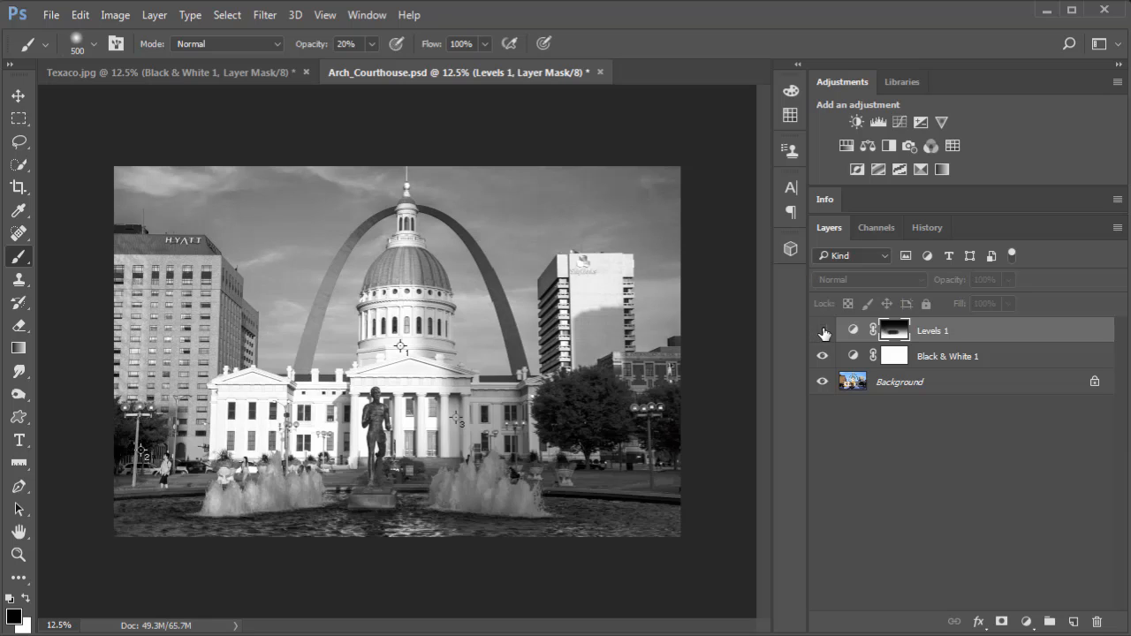
click(822, 330)
click(823, 331)
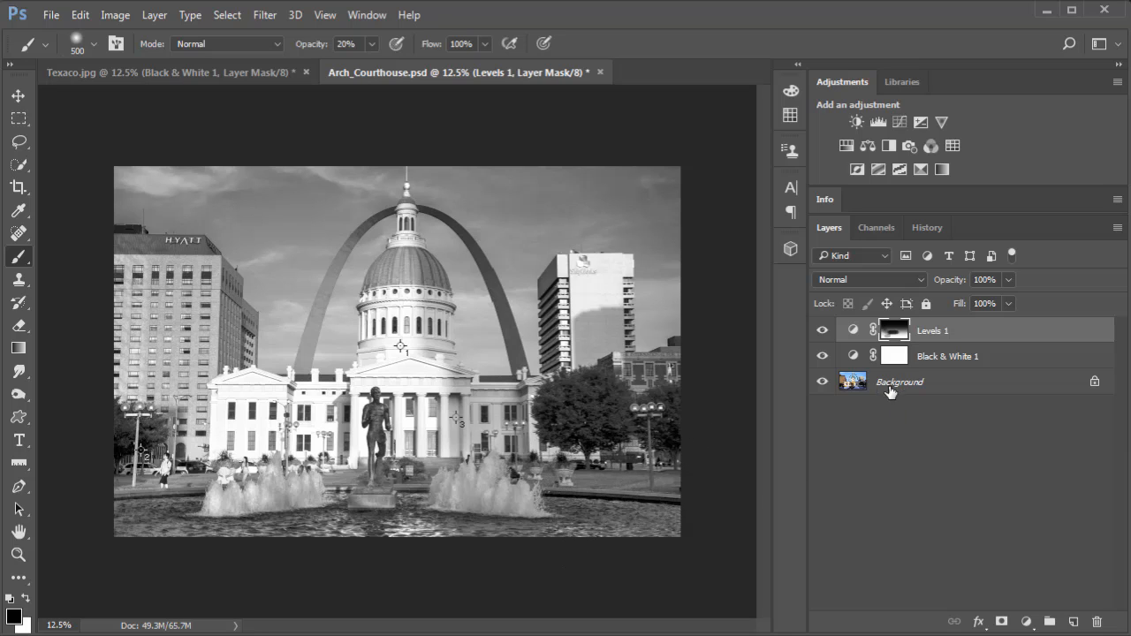
click(822, 356)
click(822, 331)
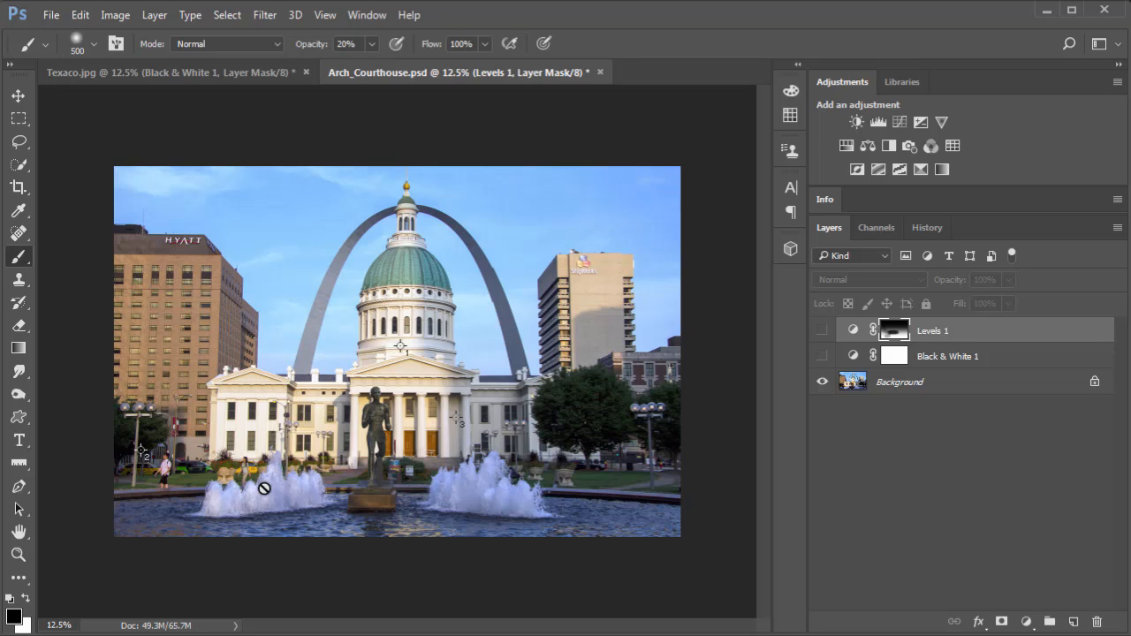
click(822, 356)
click(821, 330)
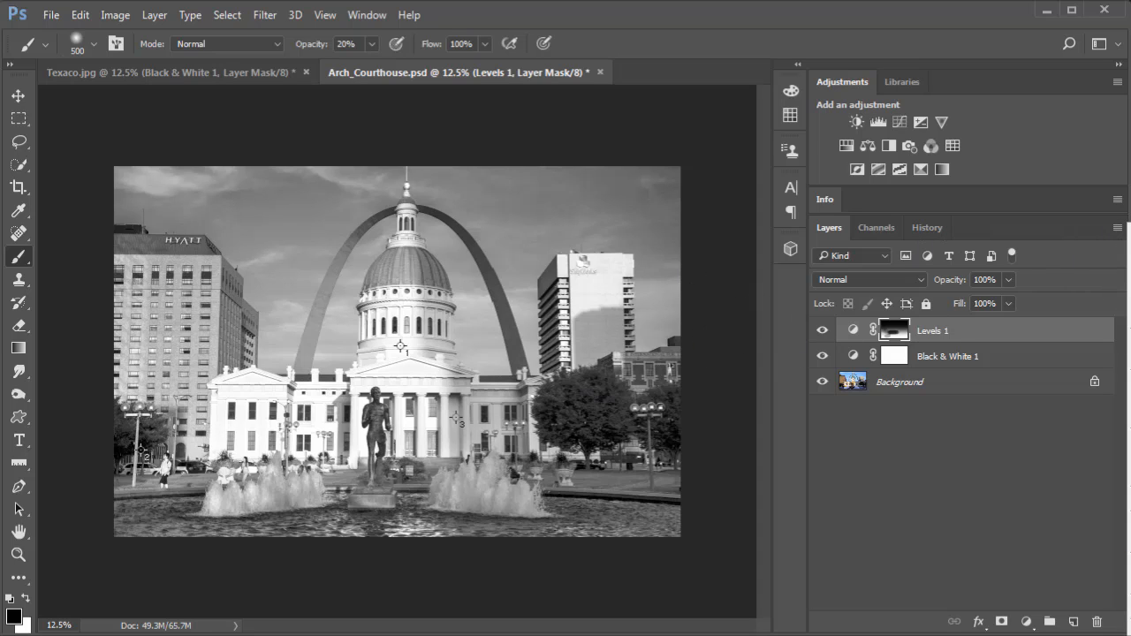
Flatten the courthouse photo into a single Background layer and switch to Lightroom.
click(1129, 566)
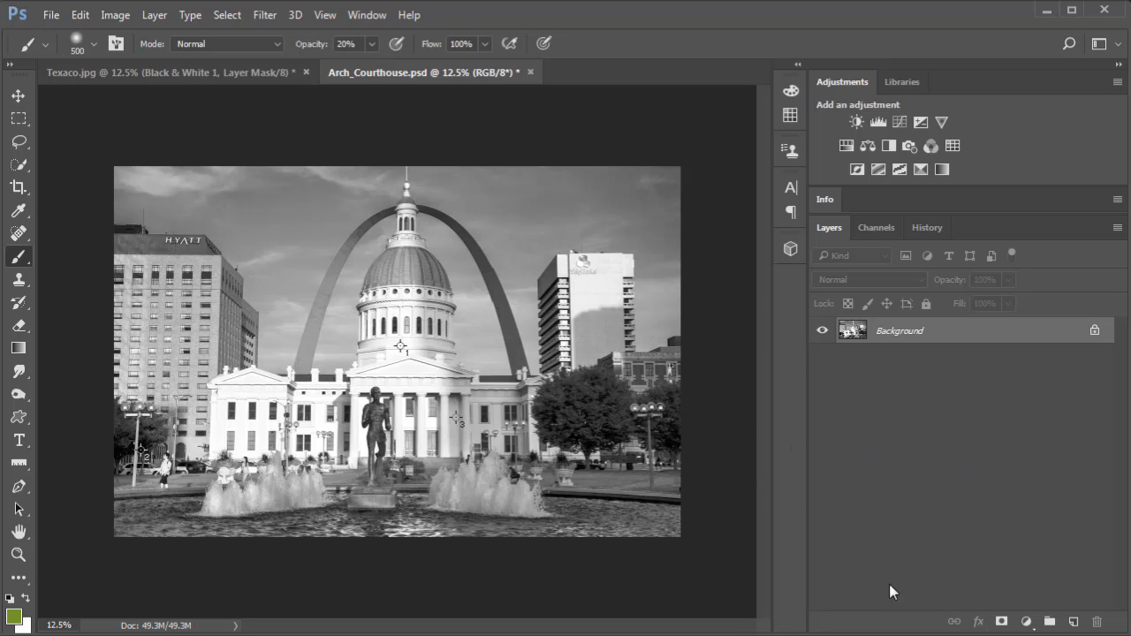
key(alt+Tab)
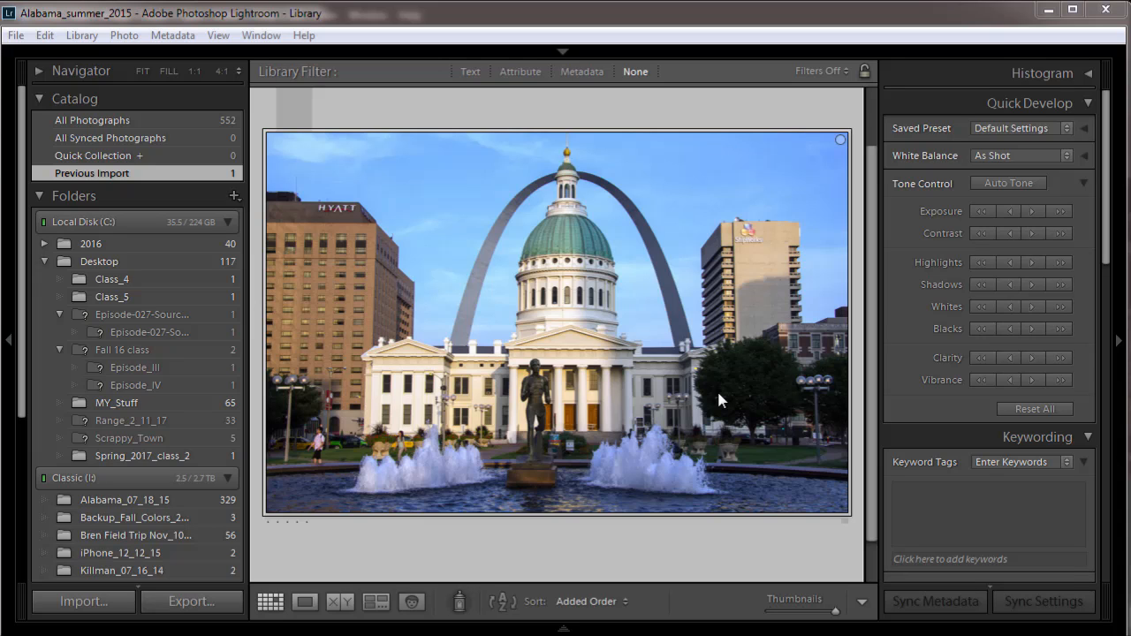
Show the color courthouse photo from the Class_5 folder in the Develop module, fitted to the view.
click(143, 69)
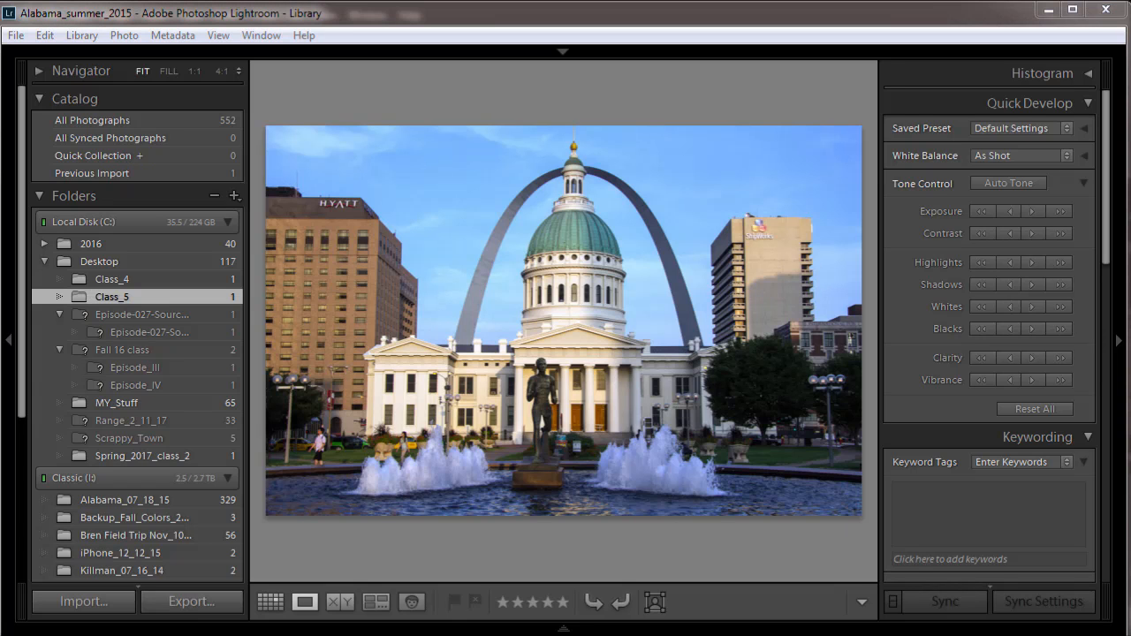
click(87, 605)
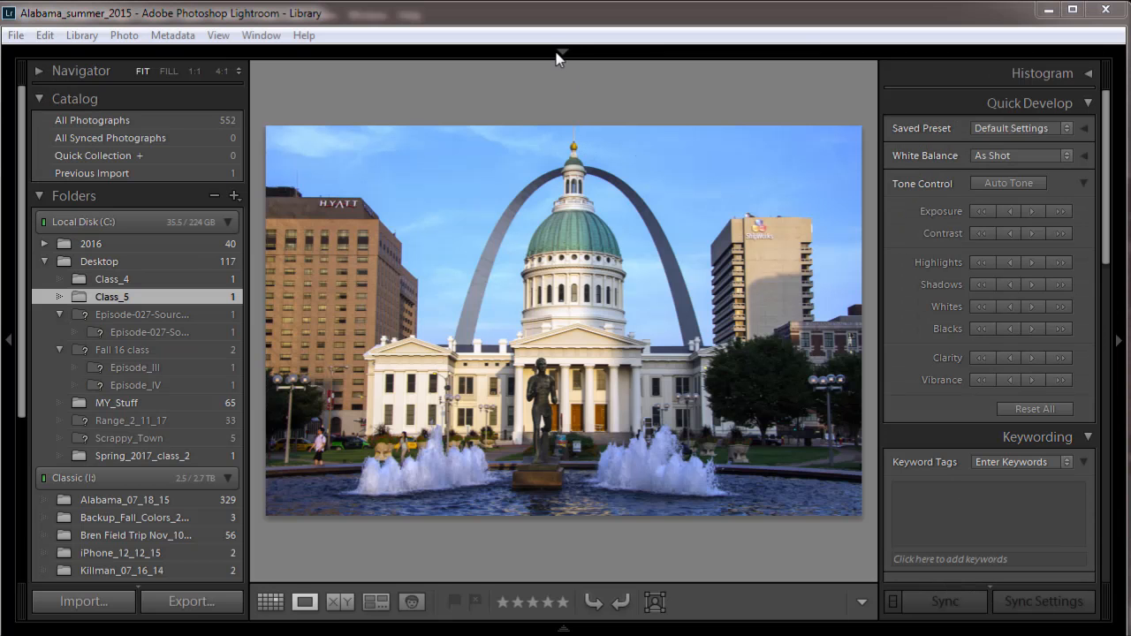
click(562, 53)
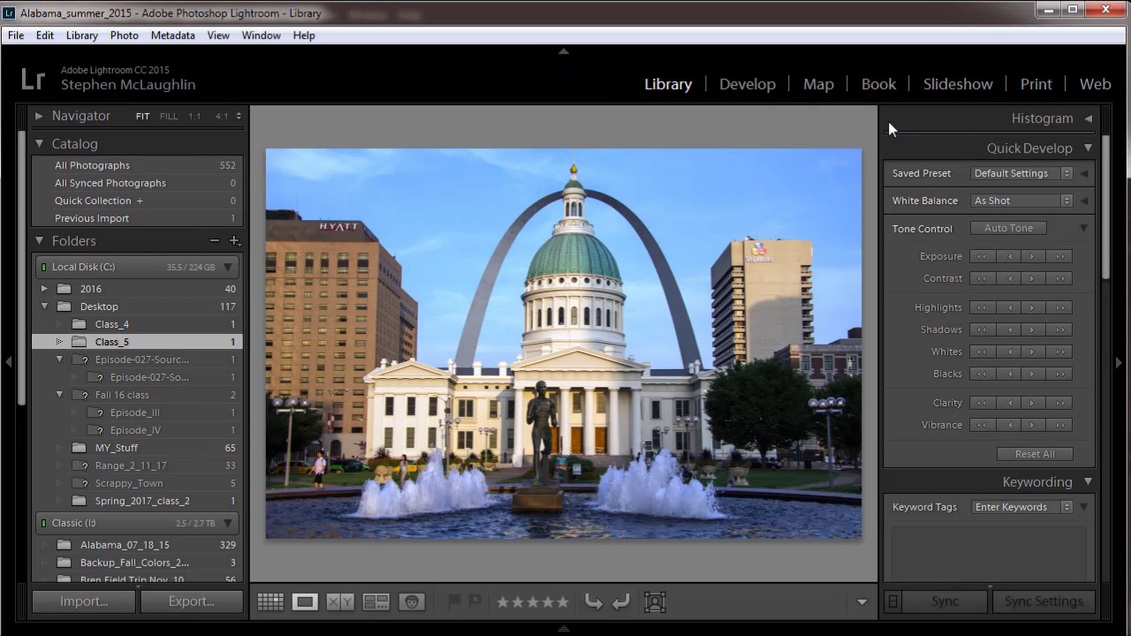
click(747, 86)
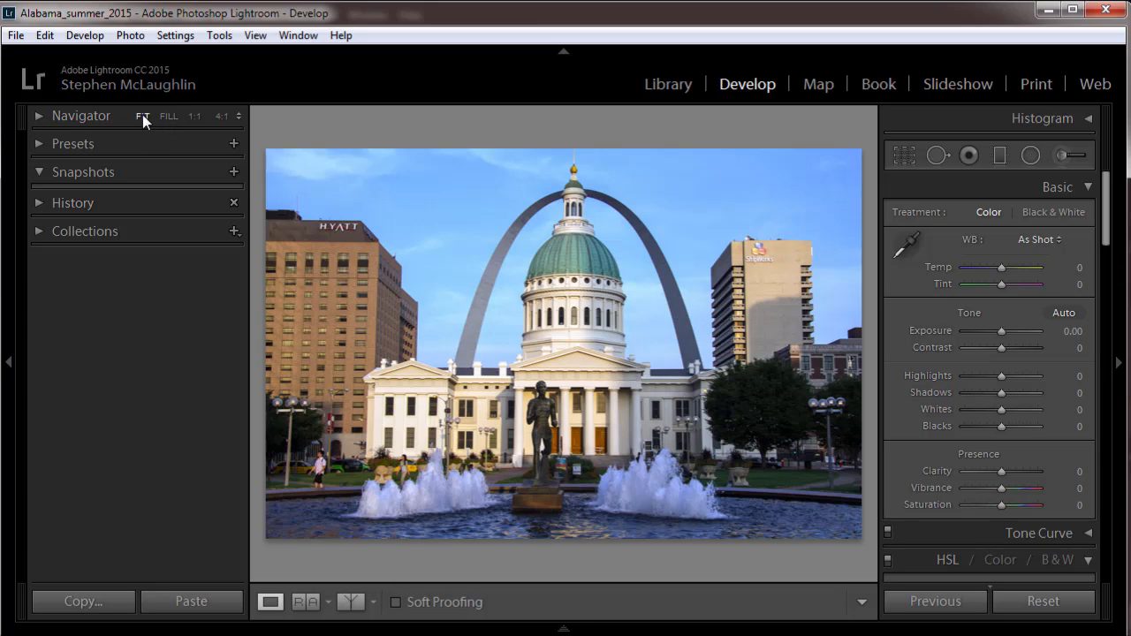
click(167, 116)
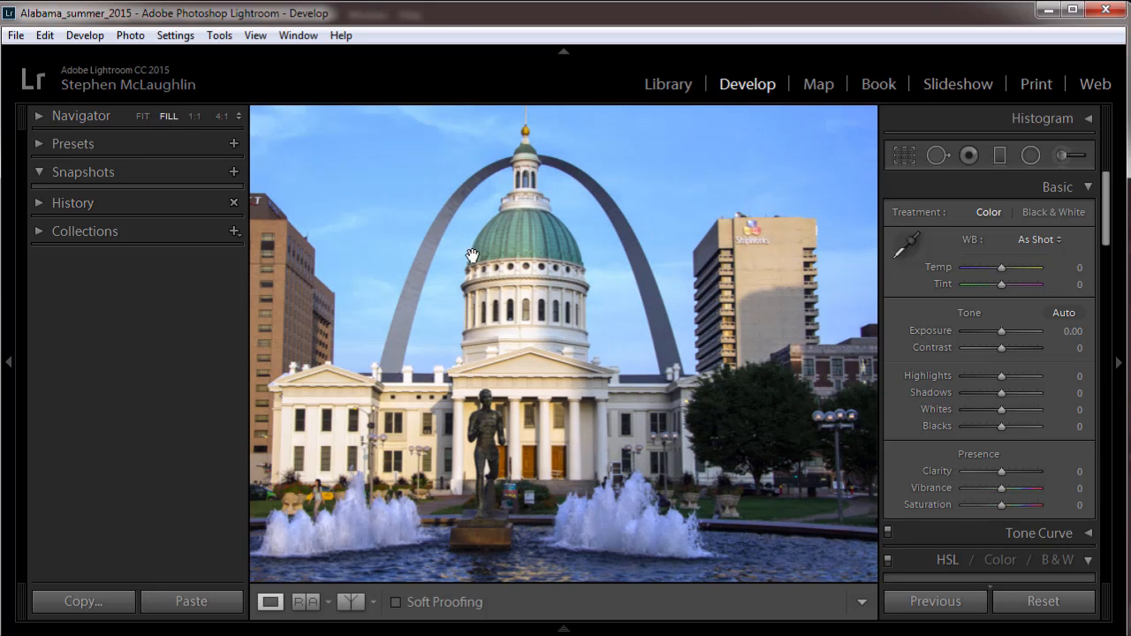
click(138, 116)
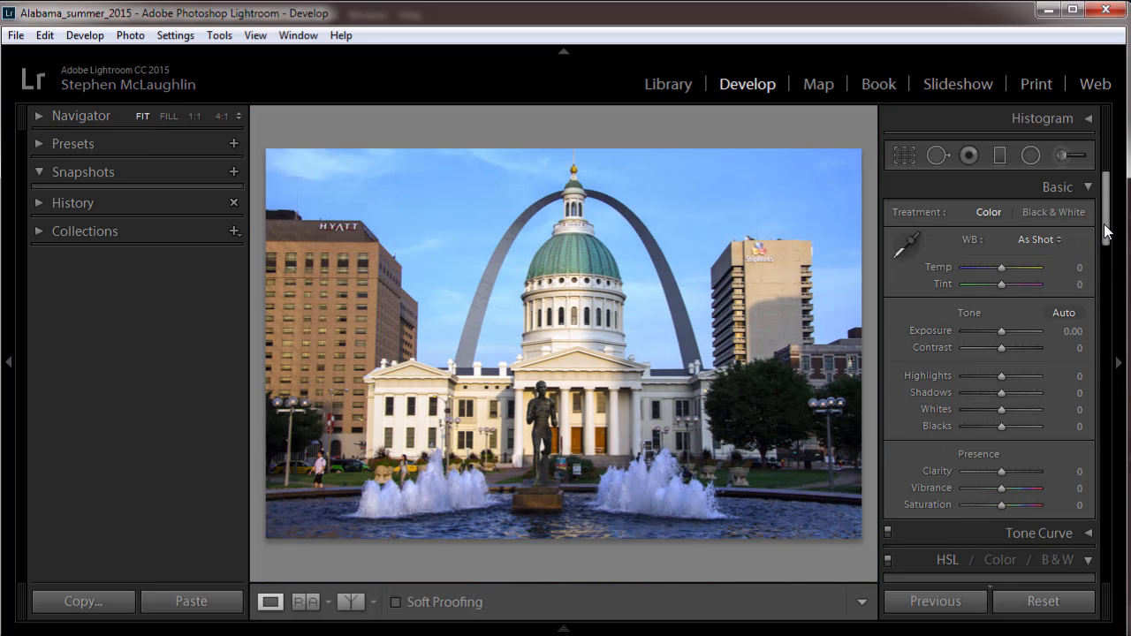
Convert the courthouse photo to black and white and set the mix to Red -29, Orange +64, Yellow -24, Aqua -7 and Blue -31.
drag(1102, 228, 1099, 290)
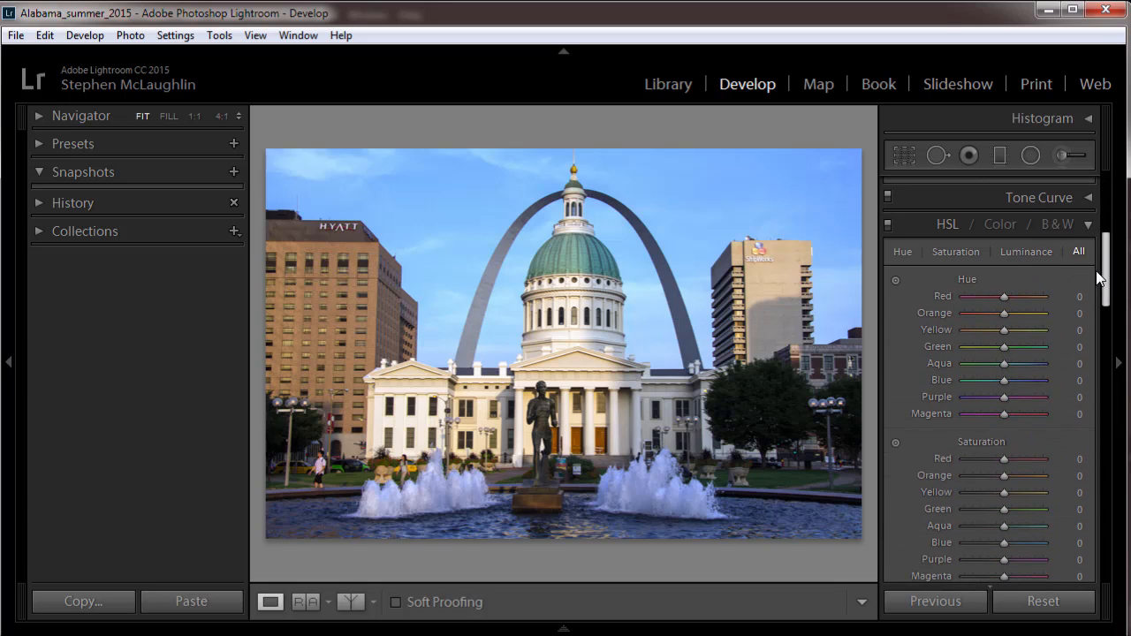
click(1059, 224)
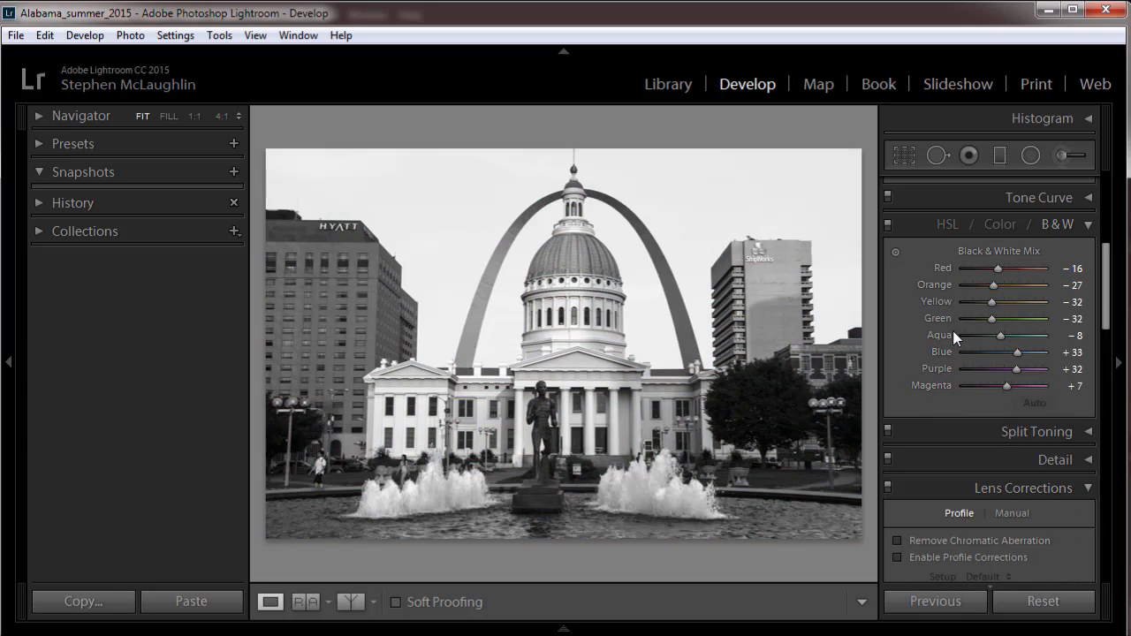
drag(994, 269, 1029, 292)
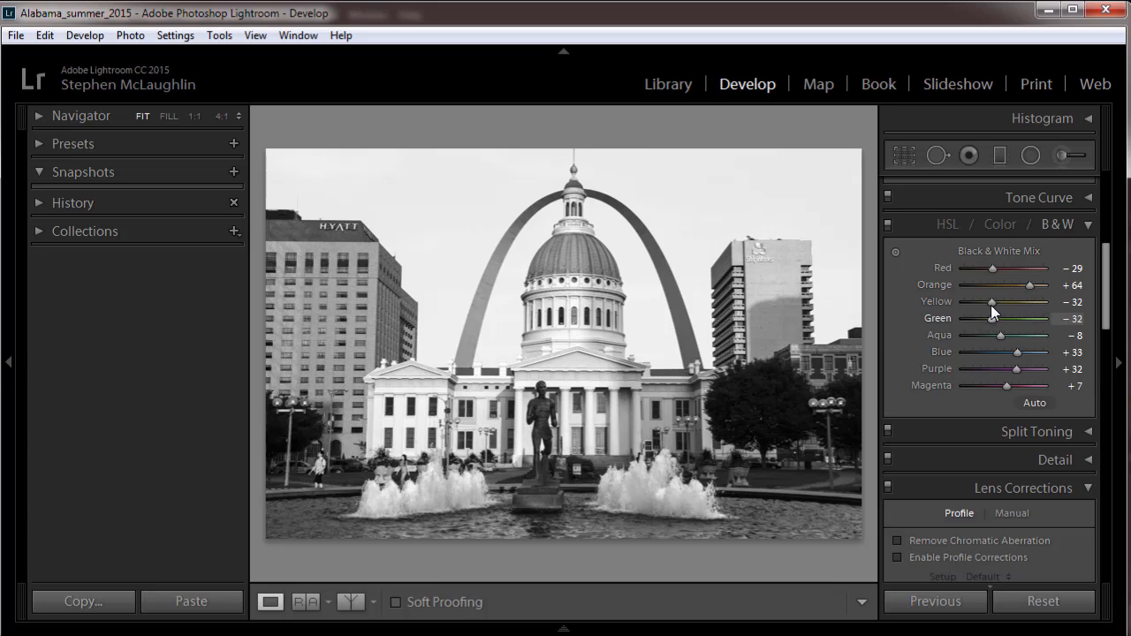
drag(992, 302, 984, 342)
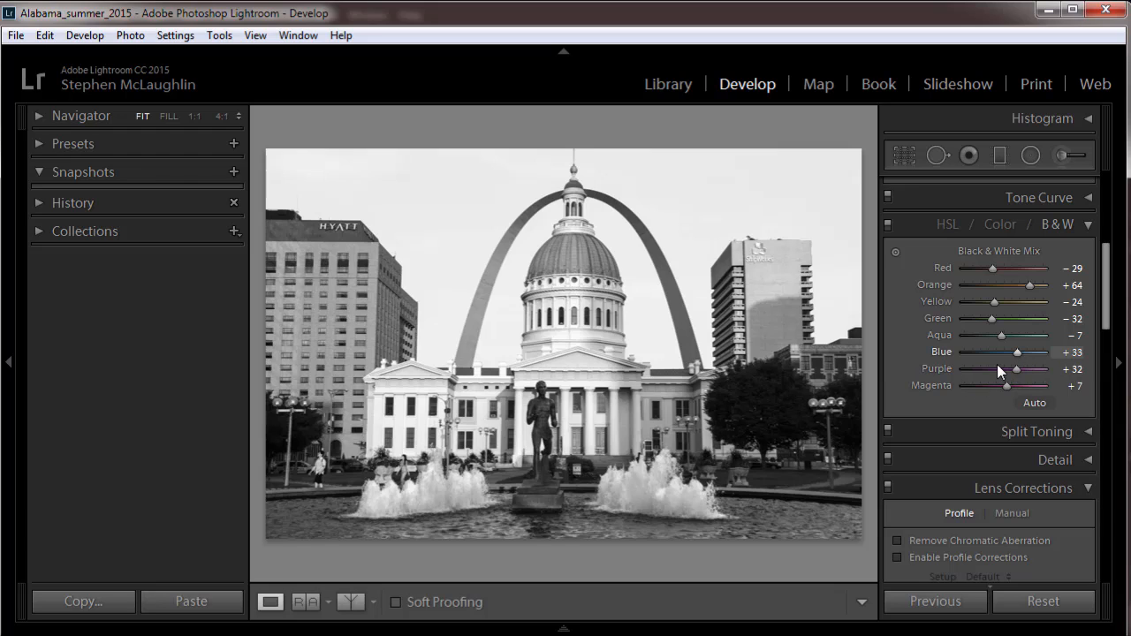
drag(1017, 353, 989, 357)
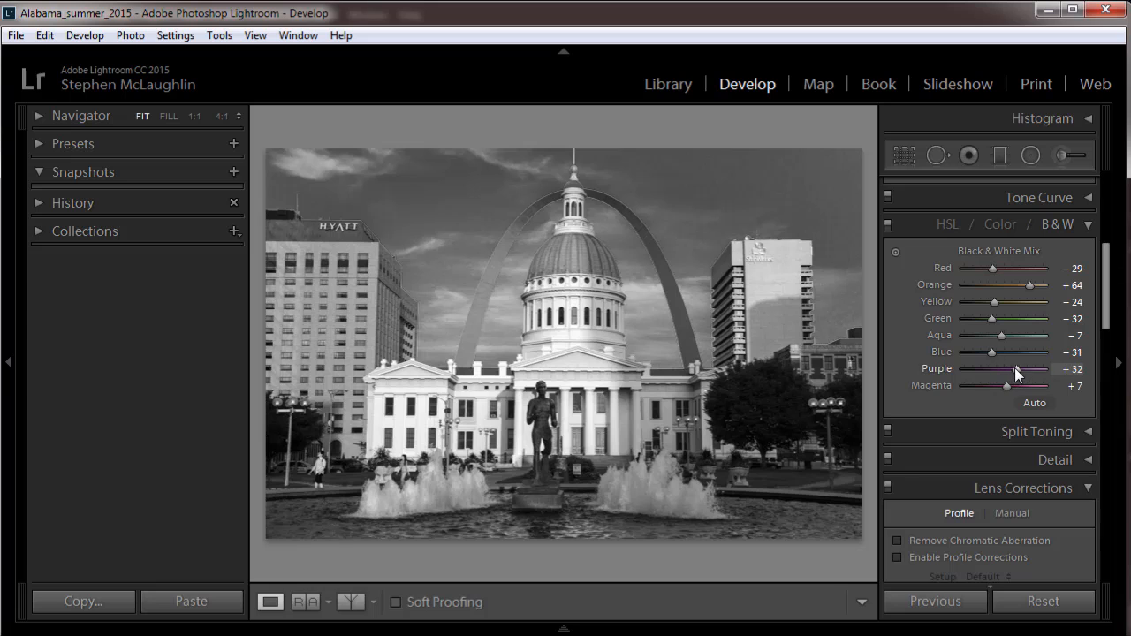
Try Purple at +80 in the black-and-white mix, and settle on Purple +27, Magenta +11 and Red -33.
mouse_move(1014, 368)
mouse_down()
mouse_move(979, 373)
mouse_move(1021, 373)
mouse_up()
mouse_move(1037, 369)
mouse_down()
mouse_move(1018, 373)
mouse_move(1038, 379)
mouse_up()
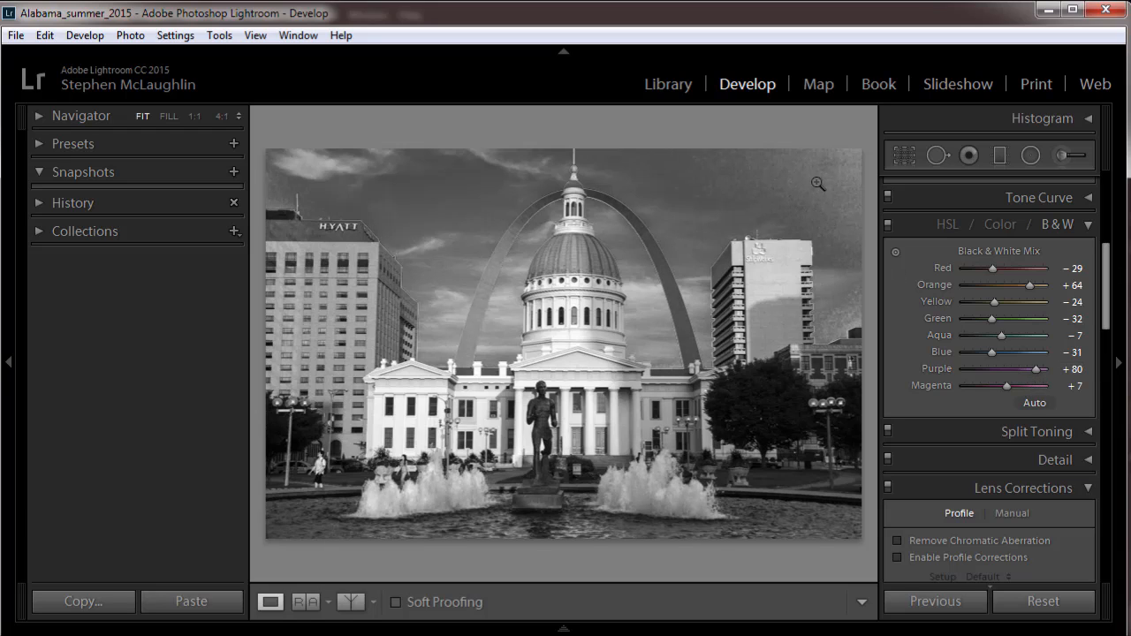
drag(1033, 367, 1007, 384)
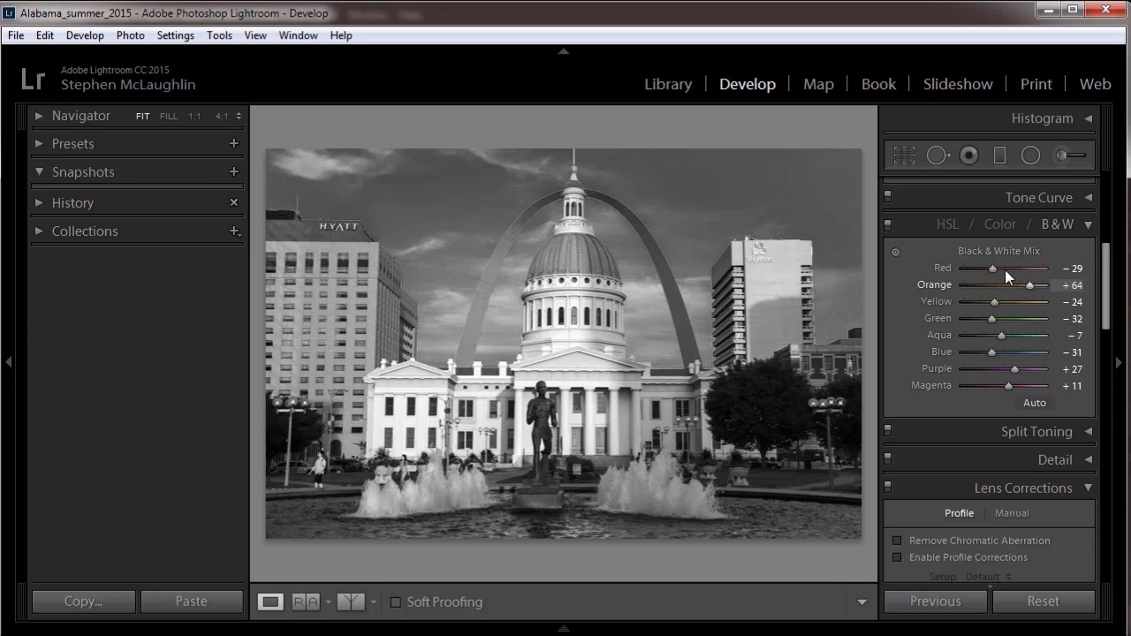
mouse_move(994, 269)
mouse_down()
mouse_move(976, 271)
mouse_move(1019, 268)
mouse_move(990, 277)
mouse_up()
Set the photo's white balance to Temp +12 and Tint -2, with Exposure -0.24 and Contrast +21.
drag(1104, 263, 1105, 192)
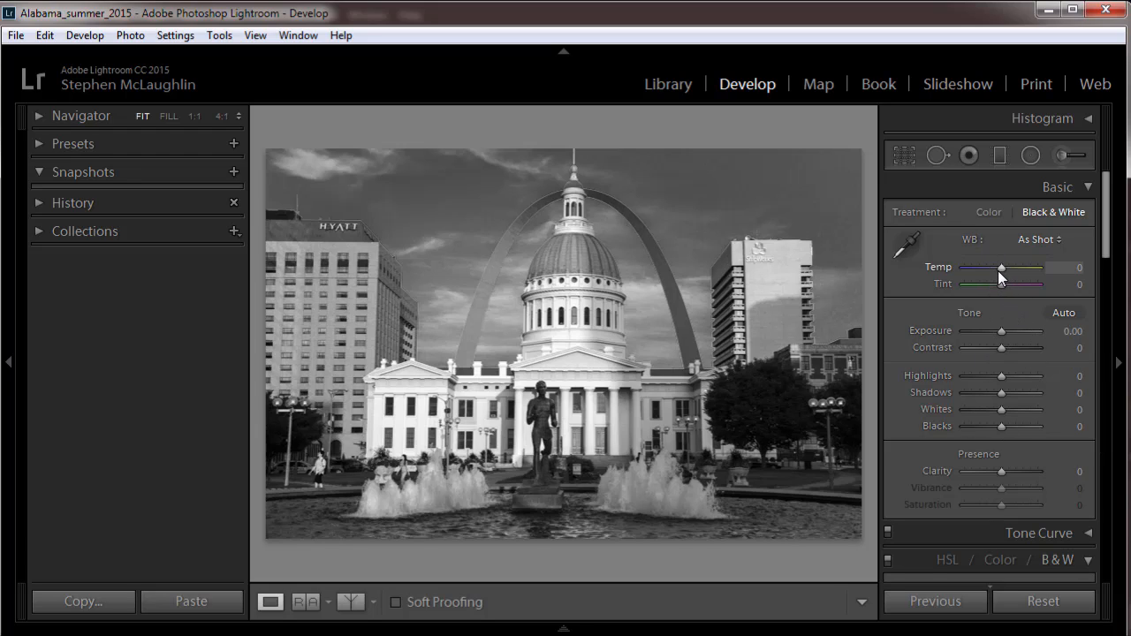
mouse_move(1000, 265)
mouse_down()
mouse_move(1012, 265)
mouse_move(1000, 285)
mouse_up()
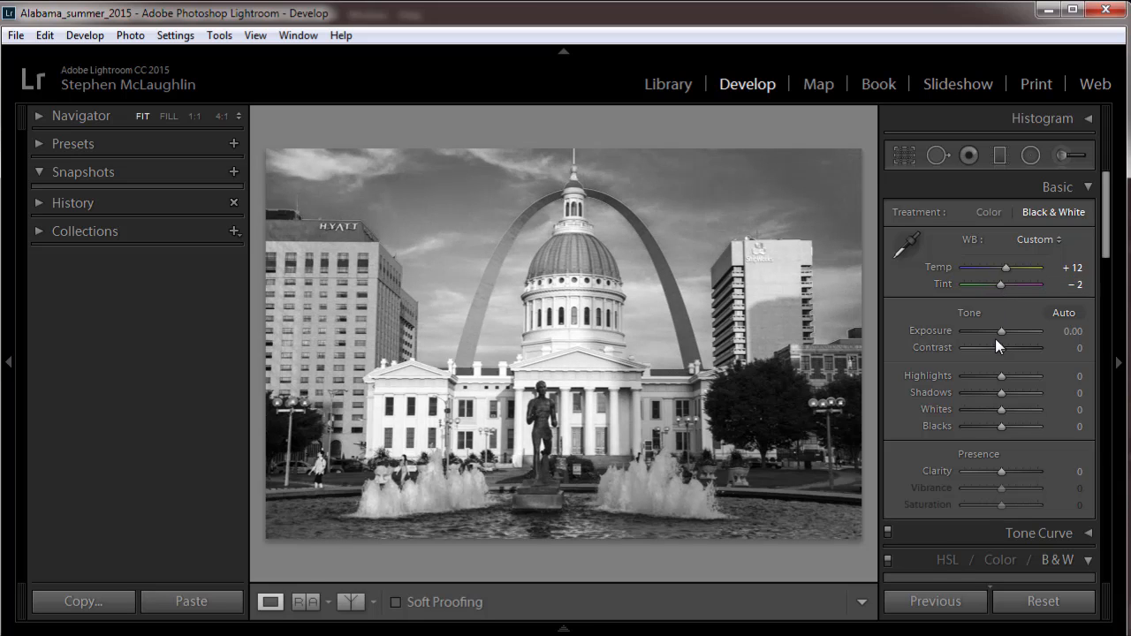
drag(989, 334, 1008, 350)
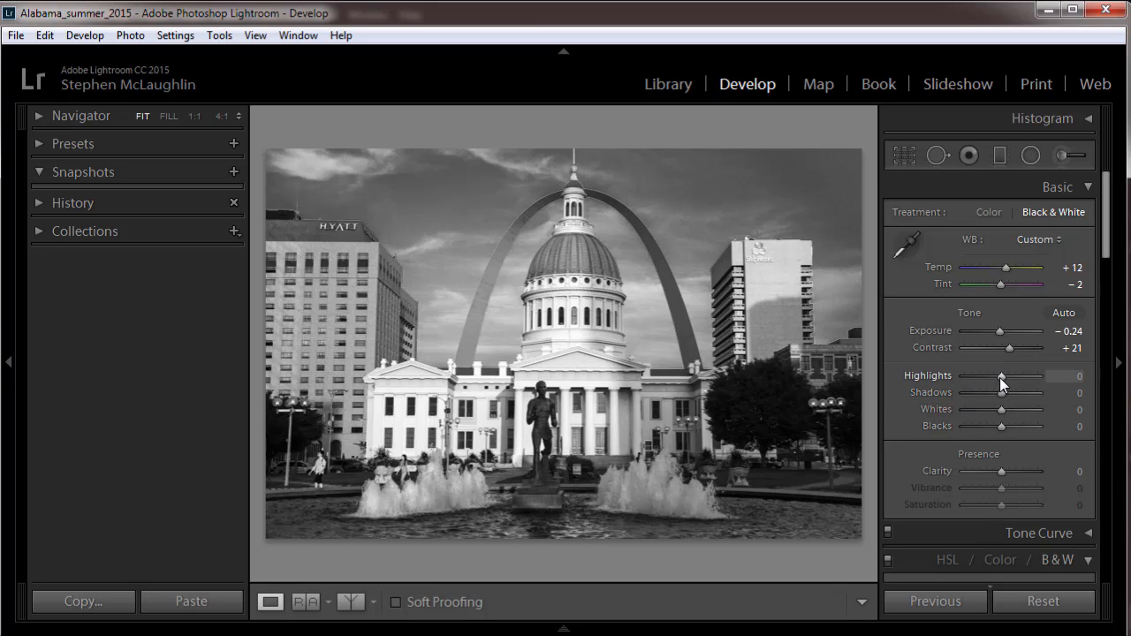
Set the basic tones to Highlights +21, Shadows +52, Whites -12 and Blacks -29, and raise Clarity to +45.
drag(1003, 375, 1016, 394)
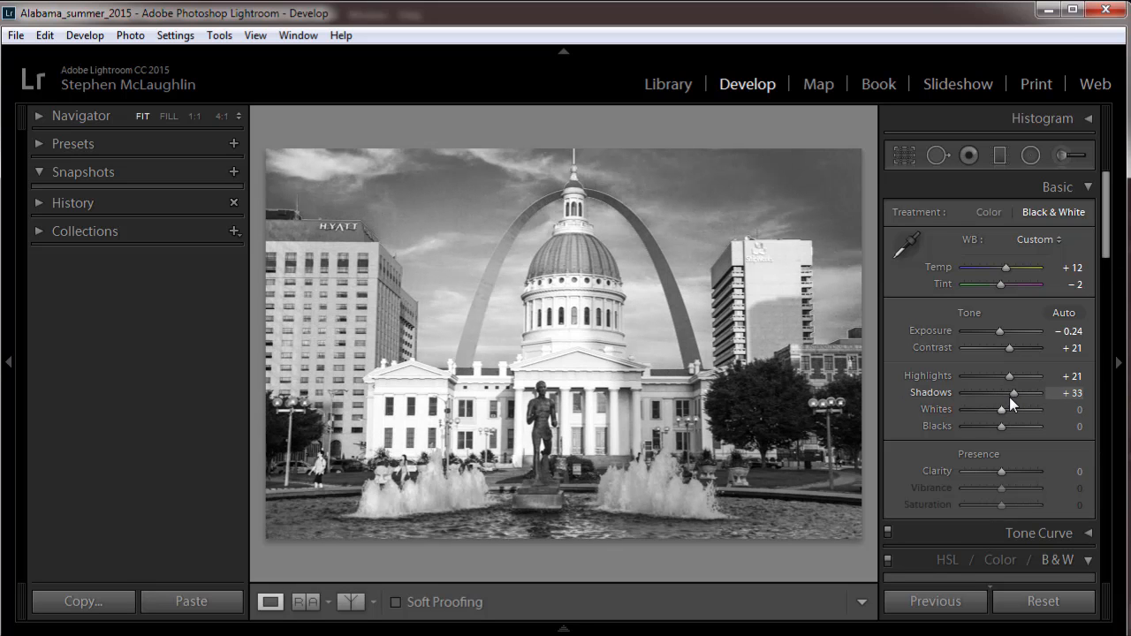
drag(1014, 392, 1021, 392)
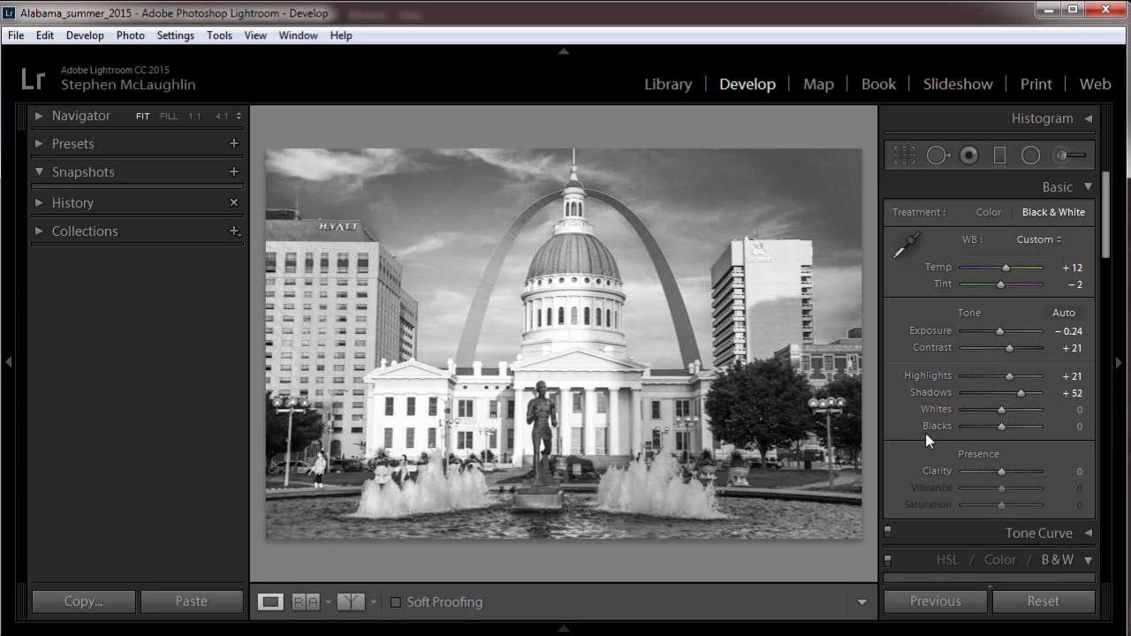
drag(999, 409, 987, 429)
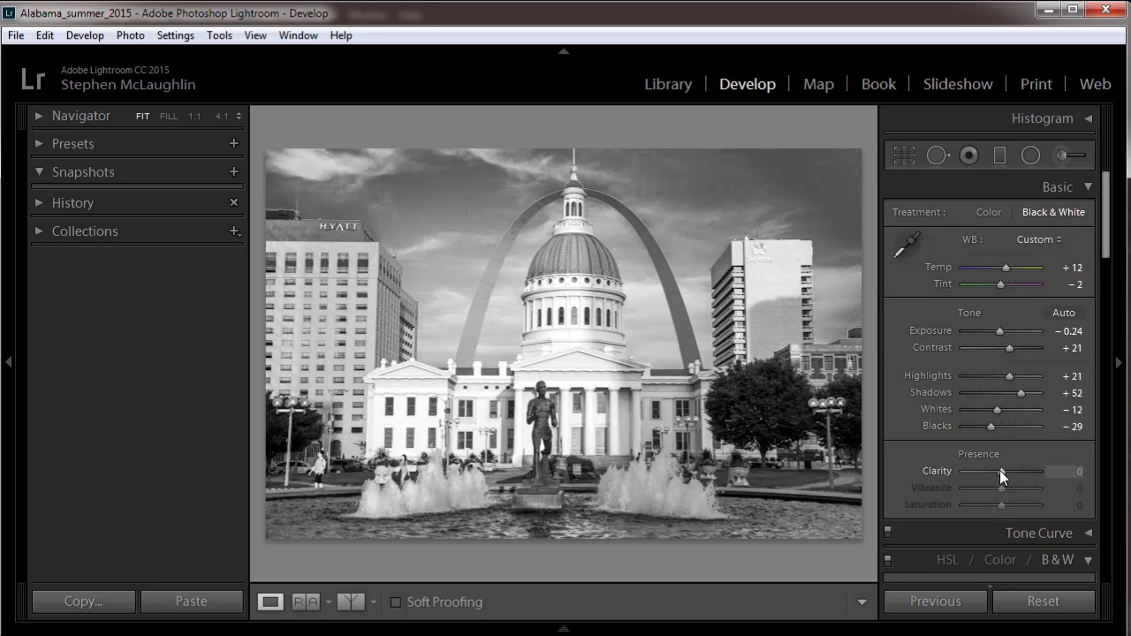
drag(1006, 471, 1015, 472)
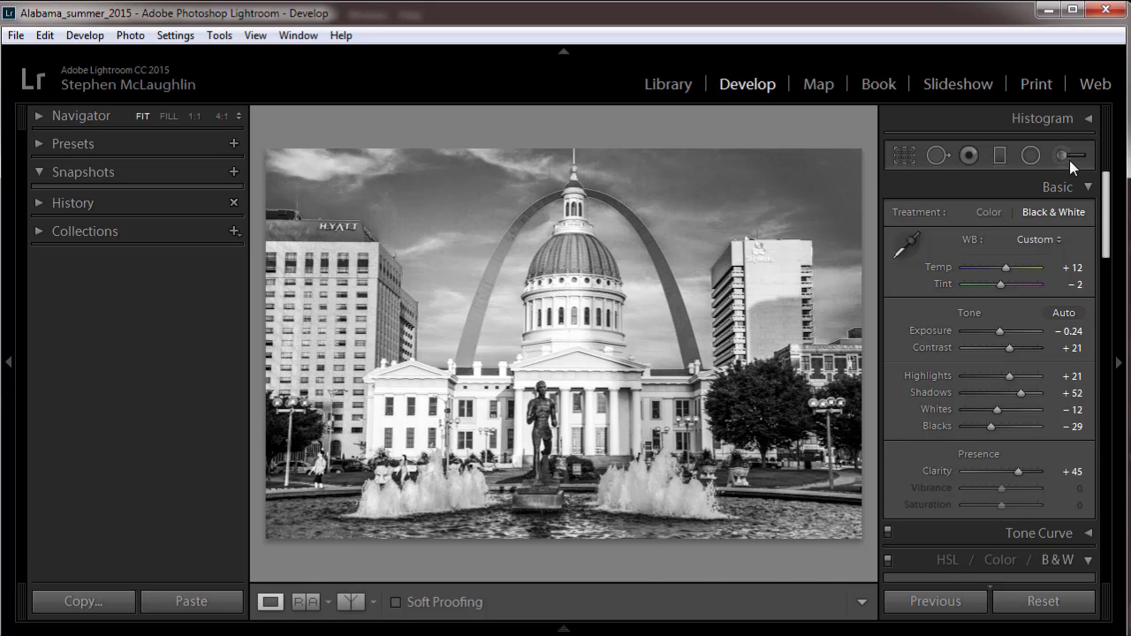
Darken the sky by setting the black-and-white mix to Orange +71, Yellow -40, Green -42, Aqua -36, Blue -38 and Purple +9.
scroll(995, 351, down, 6)
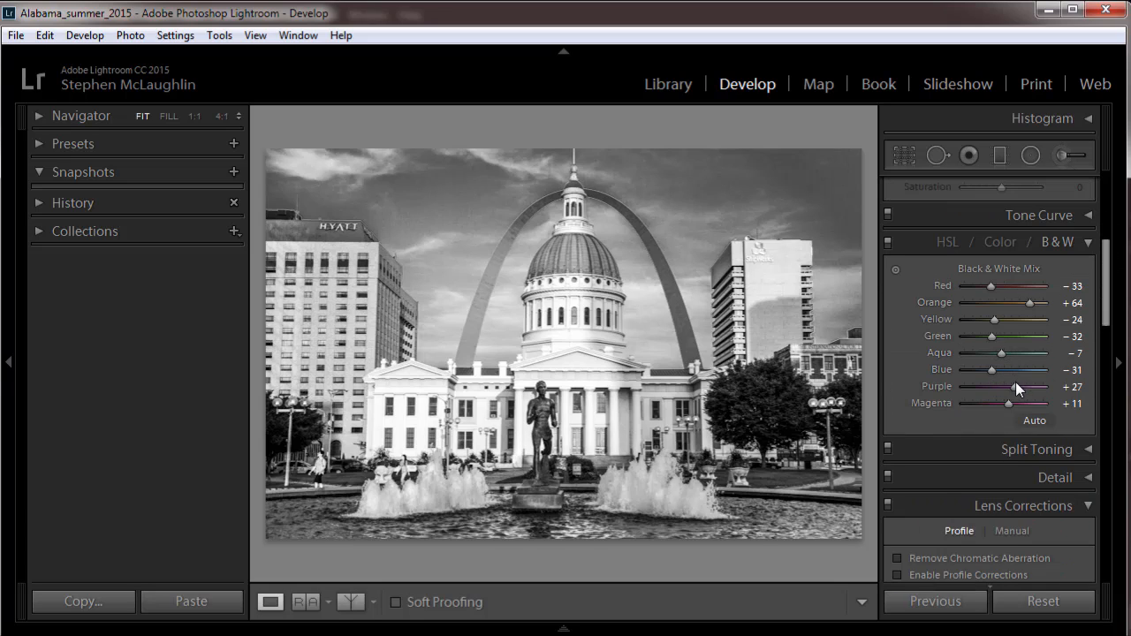
mouse_move(1013, 387)
mouse_down()
mouse_move(993, 389)
mouse_move(1007, 385)
mouse_up()
drag(1030, 305, 986, 376)
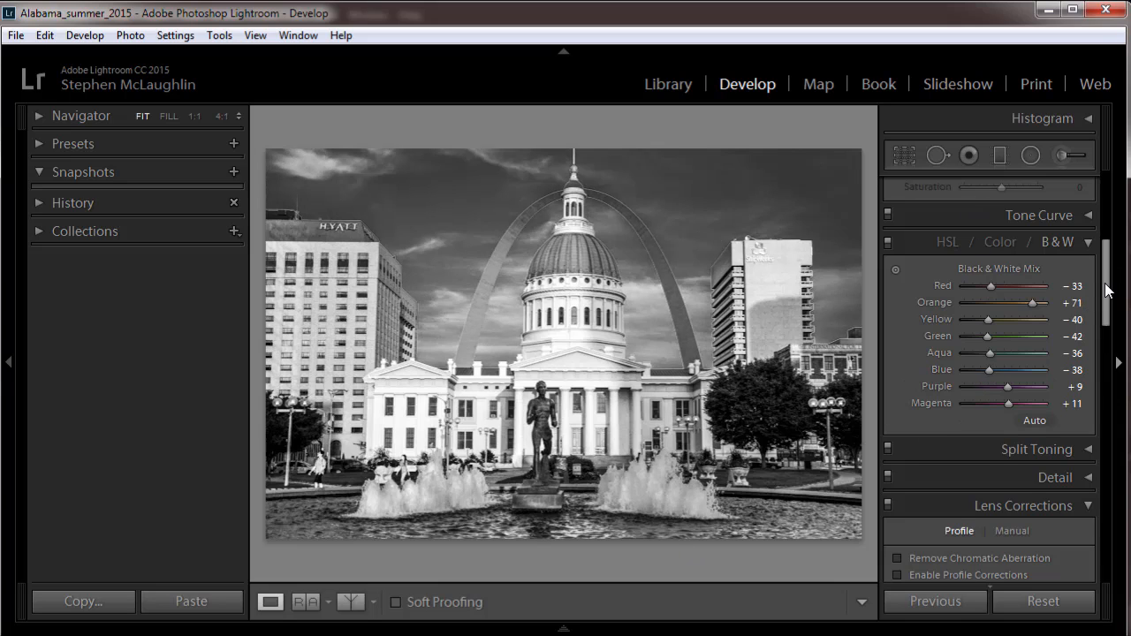
Paint an Adjustment Brush mask with a size 16 brush across the pool water below the fountain on the right.
drag(1105, 290, 1099, 173)
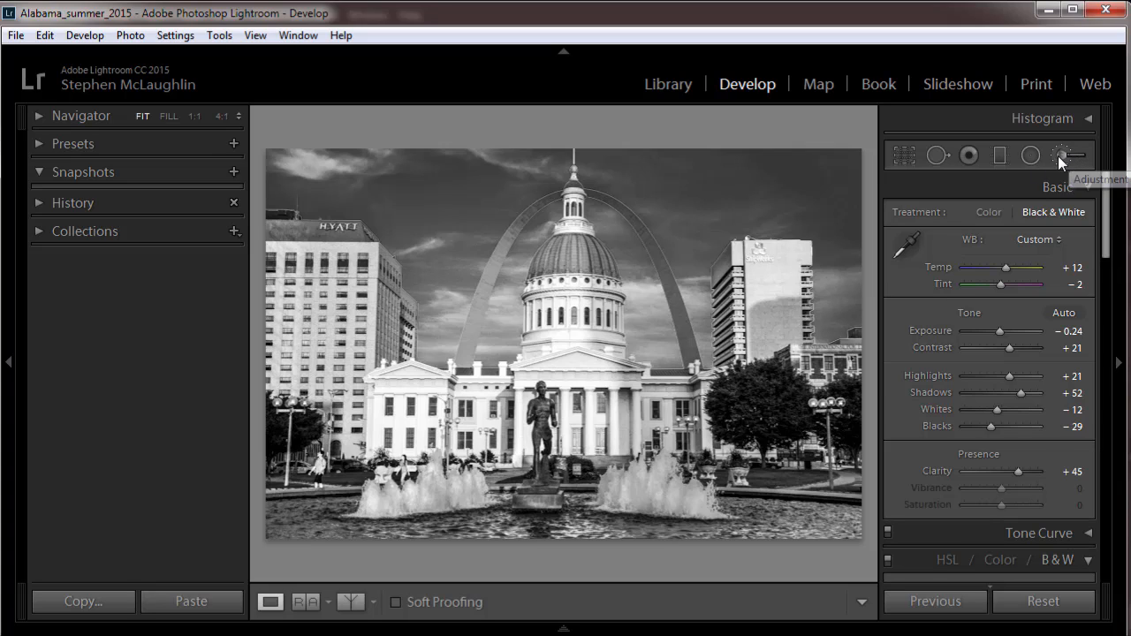
click(1057, 155)
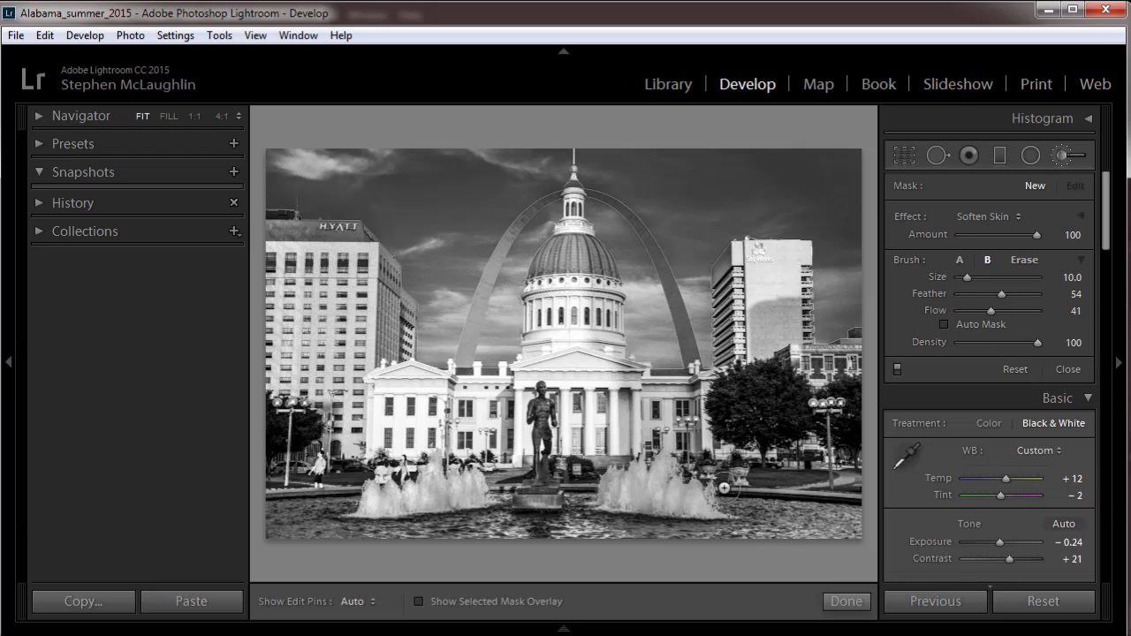
scroll(724, 492, up, 3)
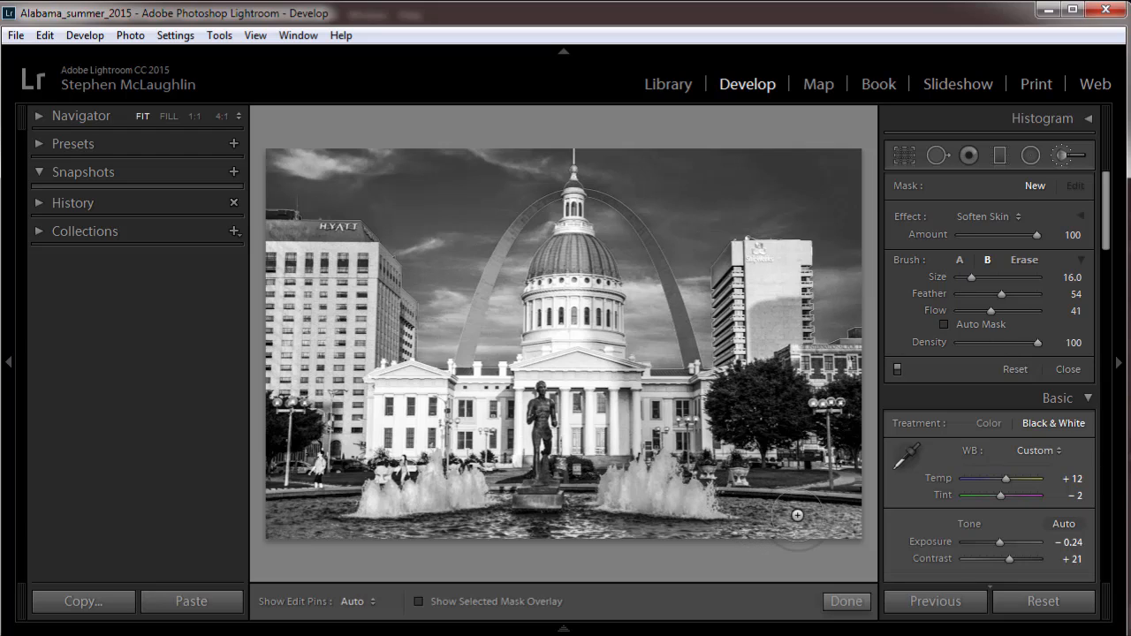
mouse_move(793, 513)
mouse_down()
mouse_move(606, 519)
mouse_move(618, 514)
mouse_up()
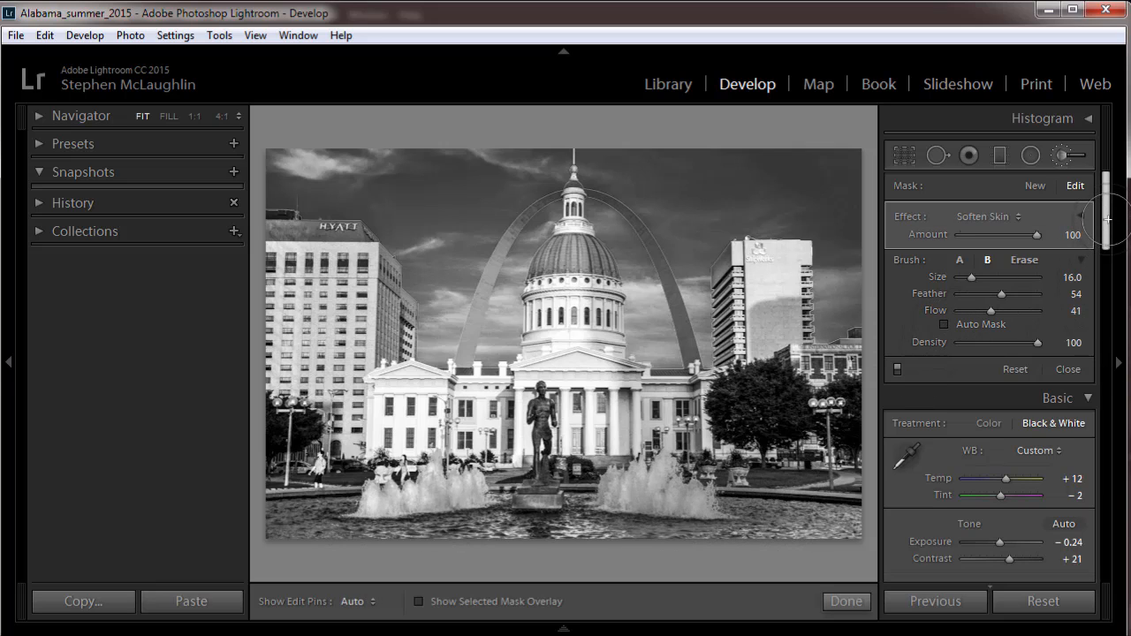
Raise the photo's overall Exposure to +0.24 and the water mask's Exposure to 1.24.
scroll(1107, 218, down, 3)
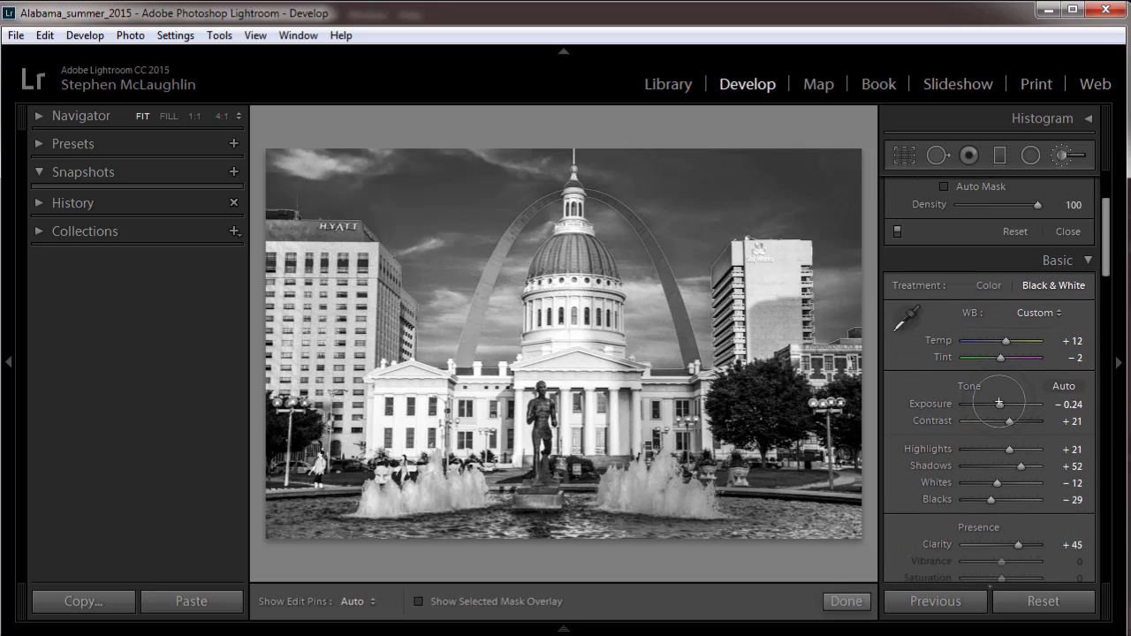
drag(1003, 403, 999, 404)
scroll(995, 218, up, 3)
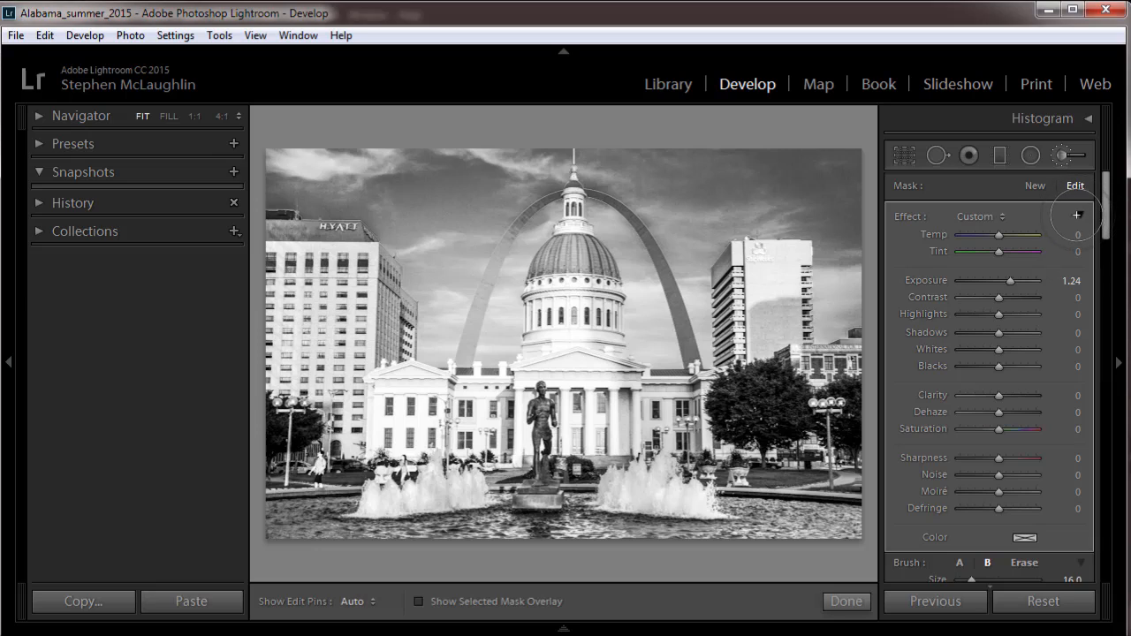
Check the brush's collapsed settings and effect presets, and with all effect sliders expanded set the water mask's Exposure to 0.32.
click(1078, 214)
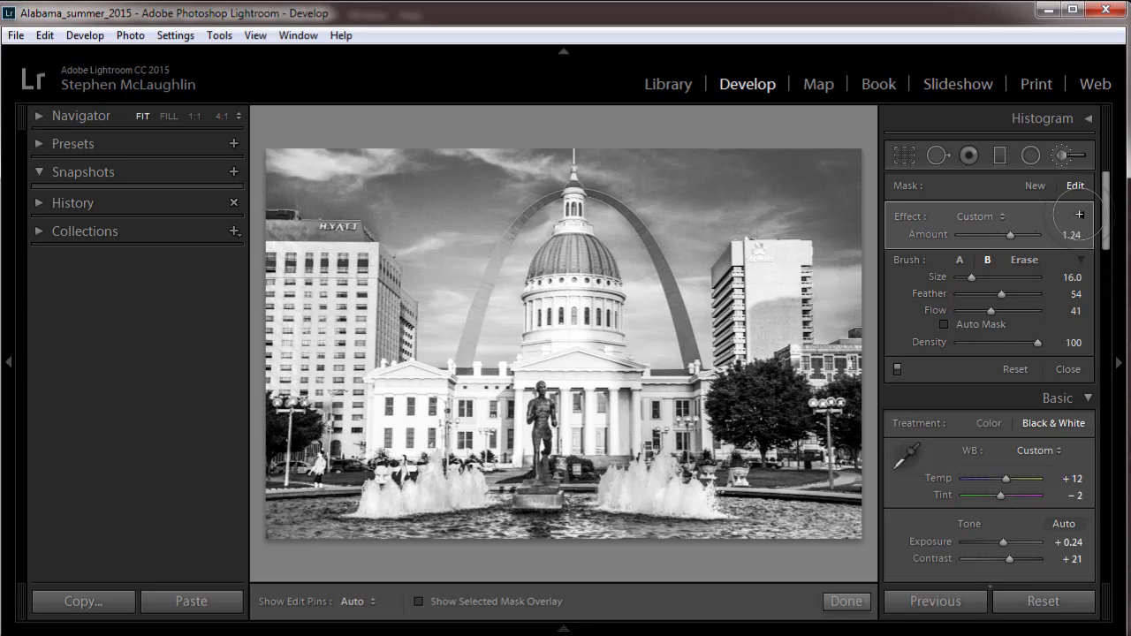
click(1078, 214)
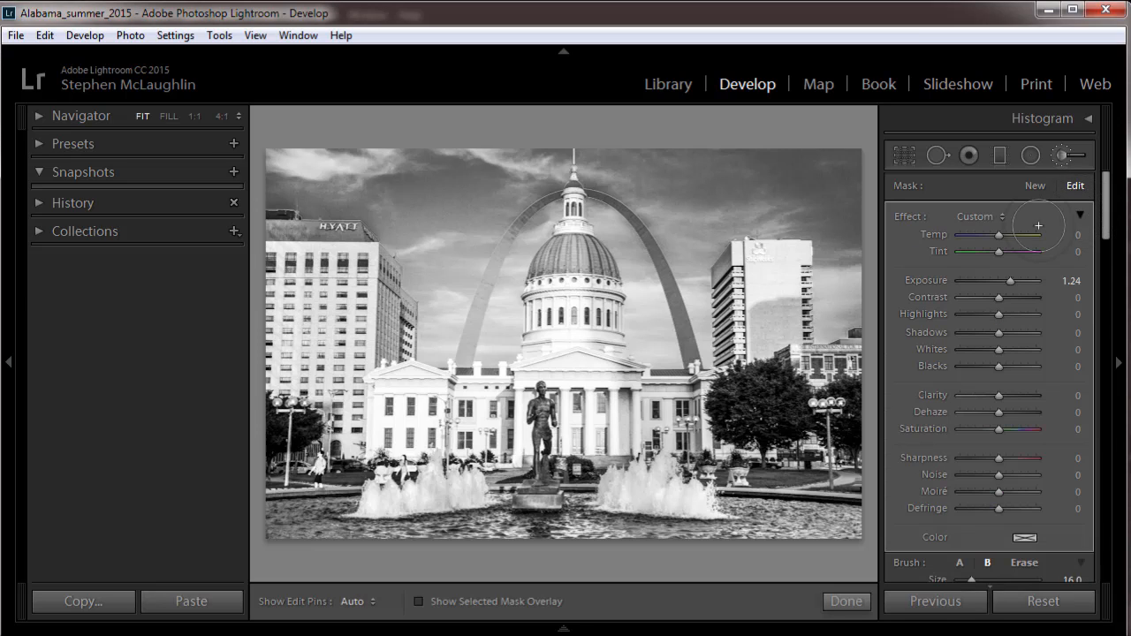
click(1003, 215)
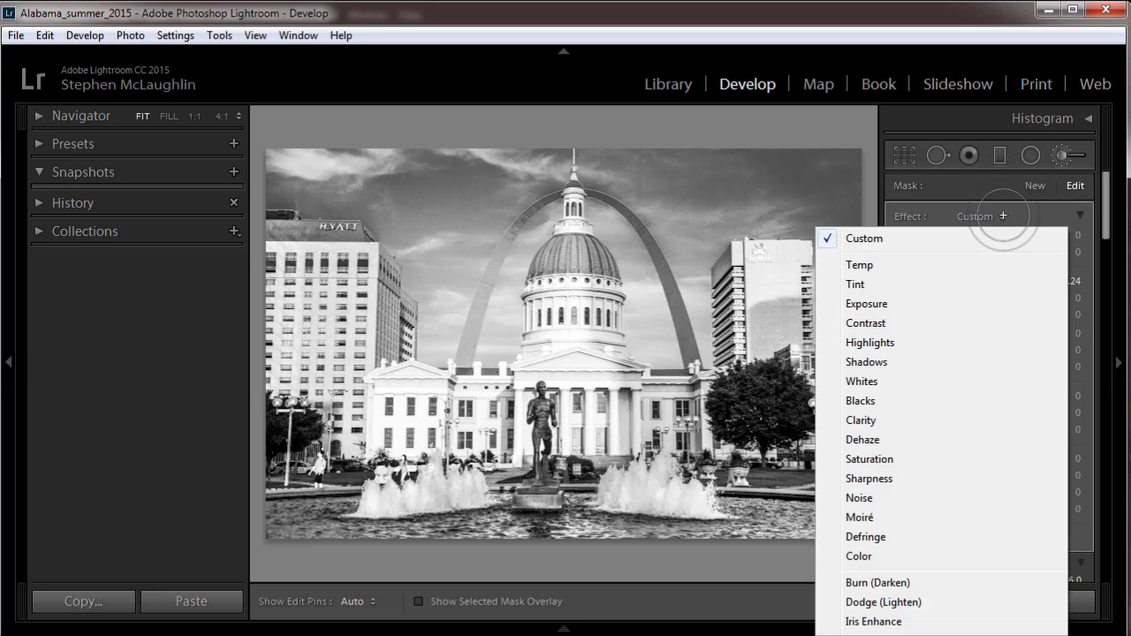
click(974, 186)
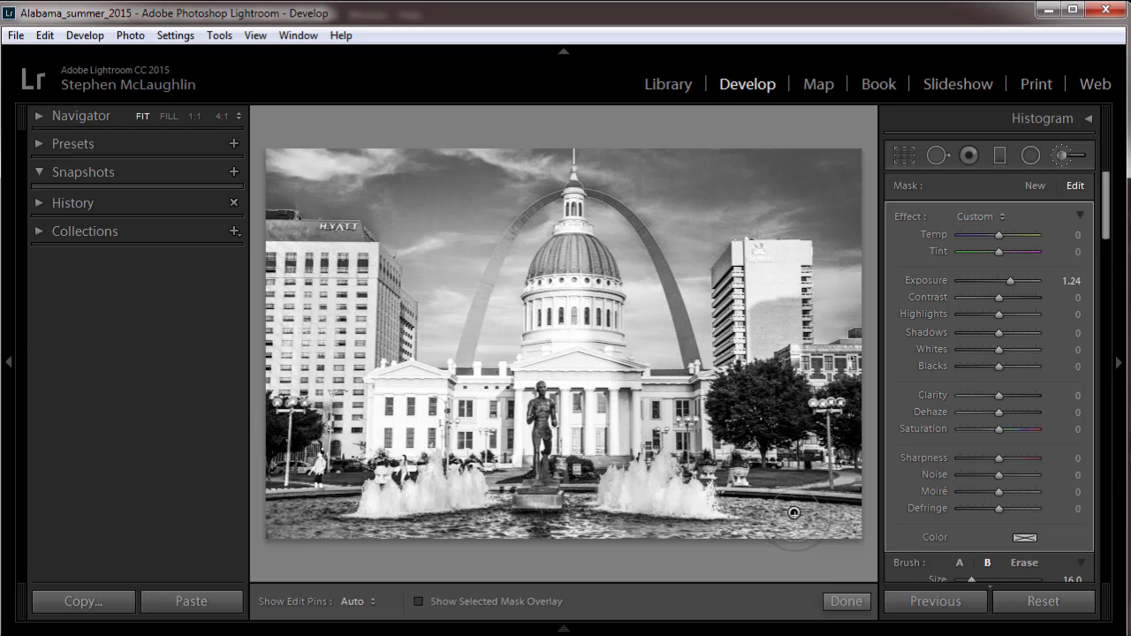
mouse_move(996, 280)
mouse_down()
mouse_move(982, 280)
mouse_move(1015, 280)
mouse_move(1000, 280)
mouse_up()
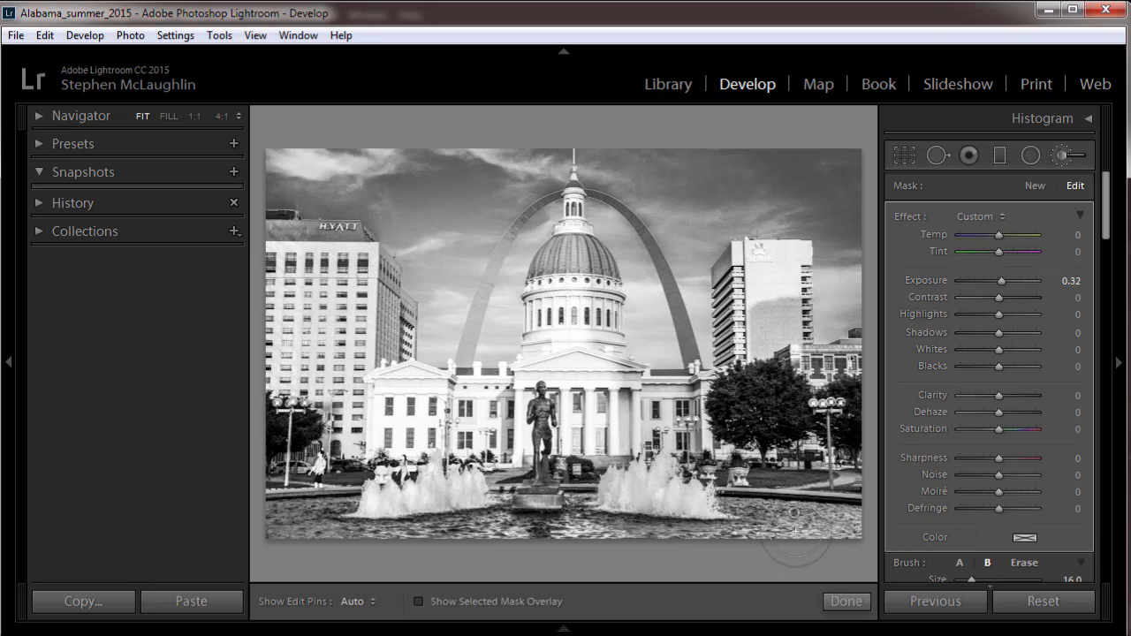
Create a new brush mask over the large dark trees right of the courthouse and set its Exposure to 1.42.
click(1034, 186)
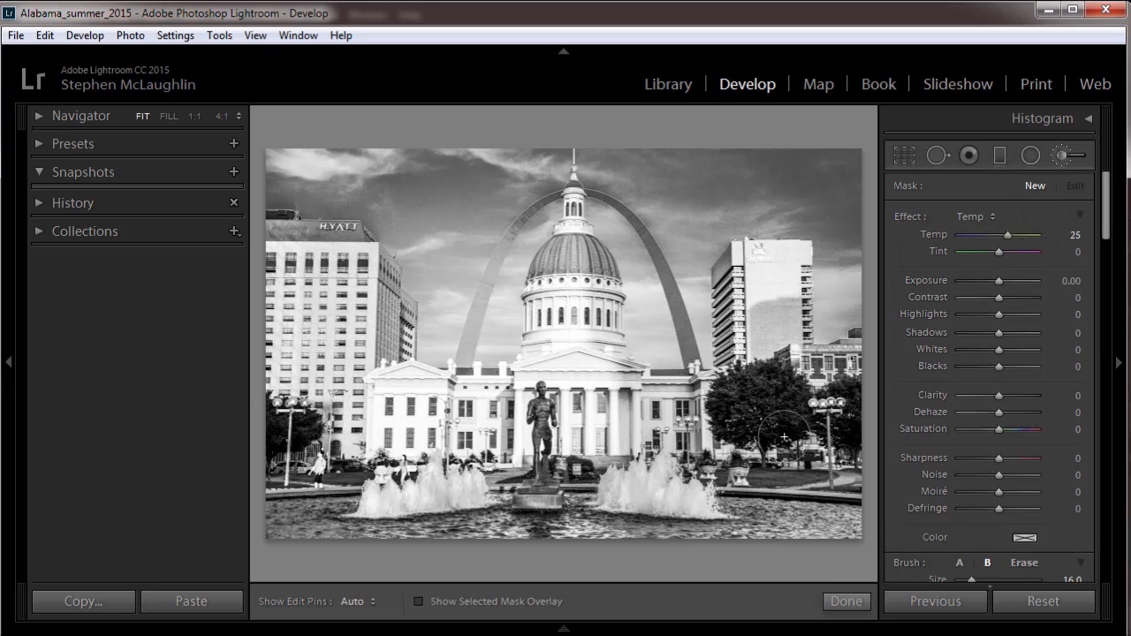
drag(781, 413, 758, 428)
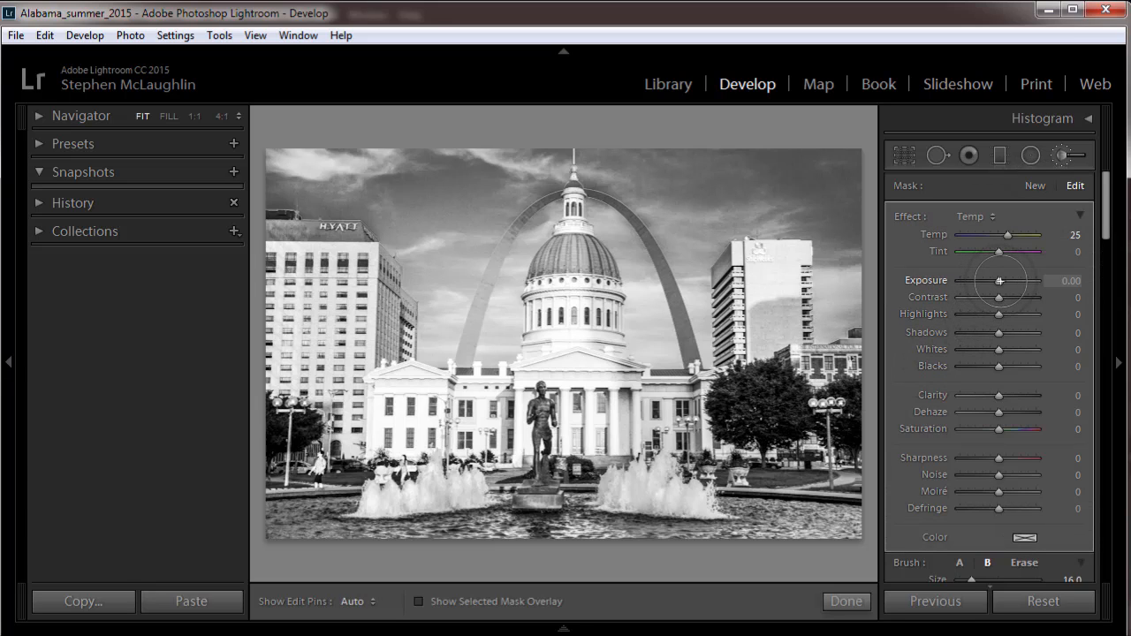
drag(1003, 281, 1014, 281)
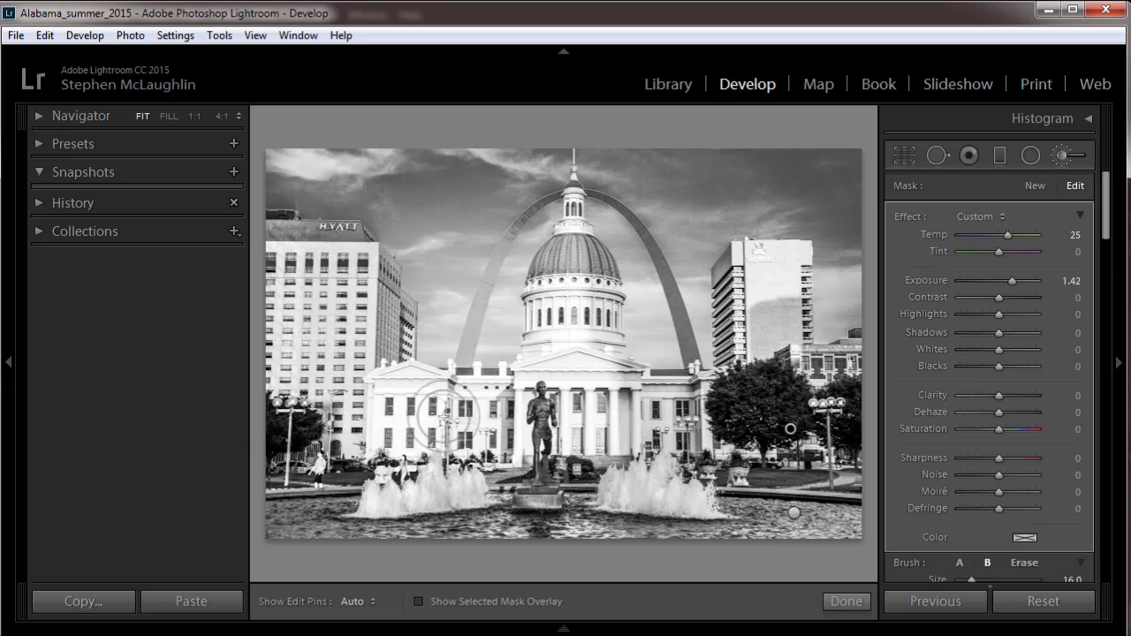
Create another brush mask on the dark tree at the photo's left edge and set its Exposure to 3.26.
click(1035, 185)
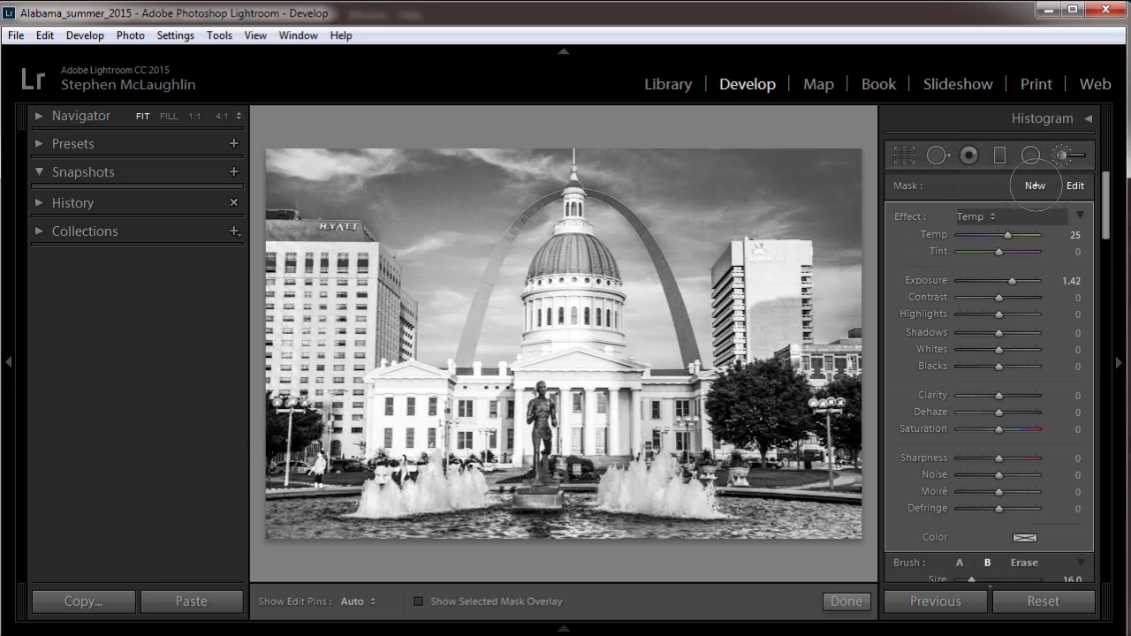
click(278, 451)
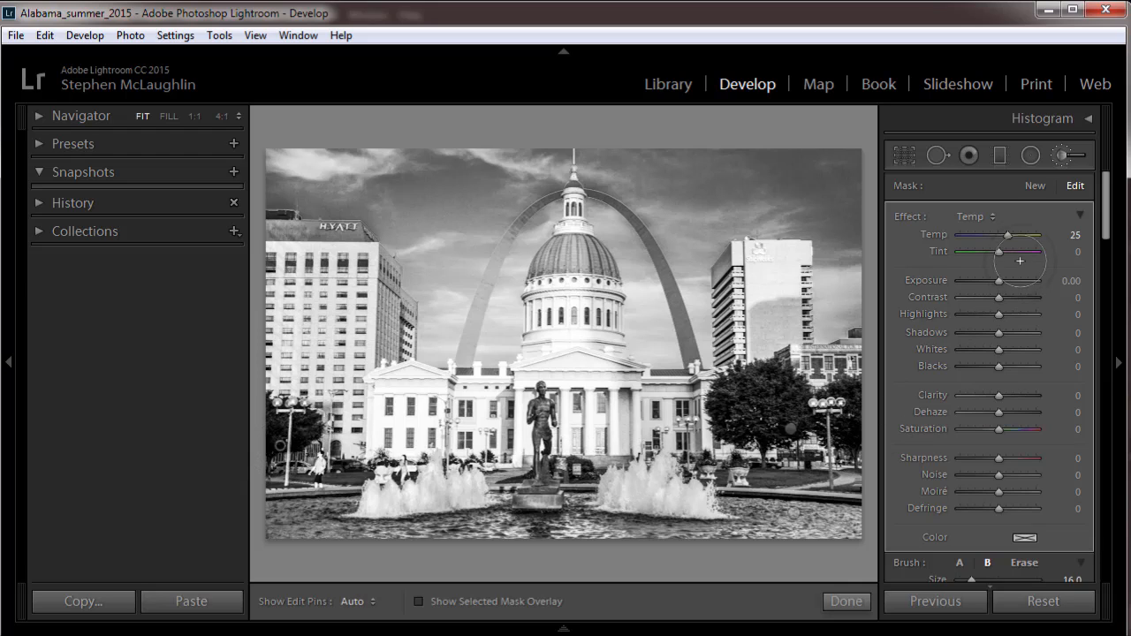
drag(999, 282, 1031, 281)
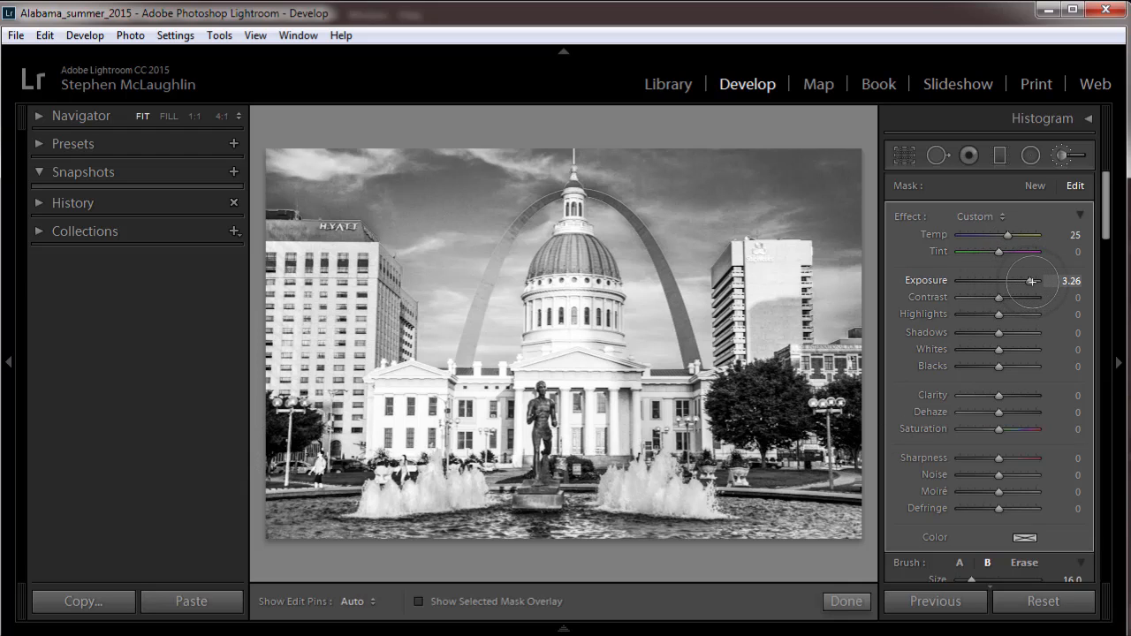